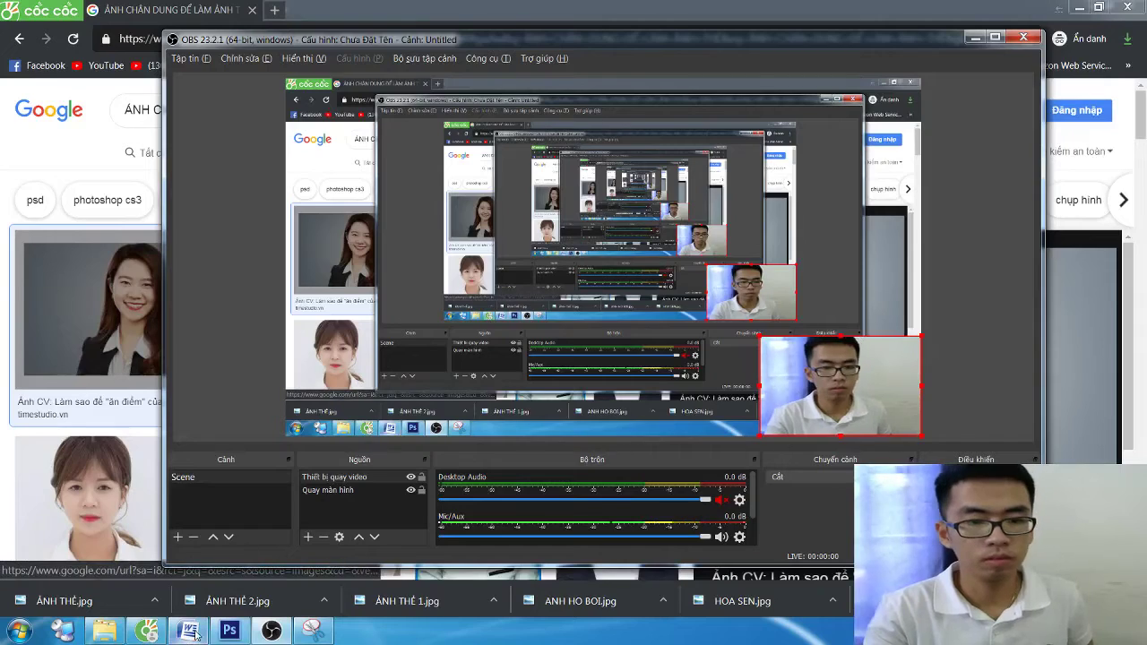
- Bring the Word document to the front and delete its existing text
click(230, 630)
click(279, 633)
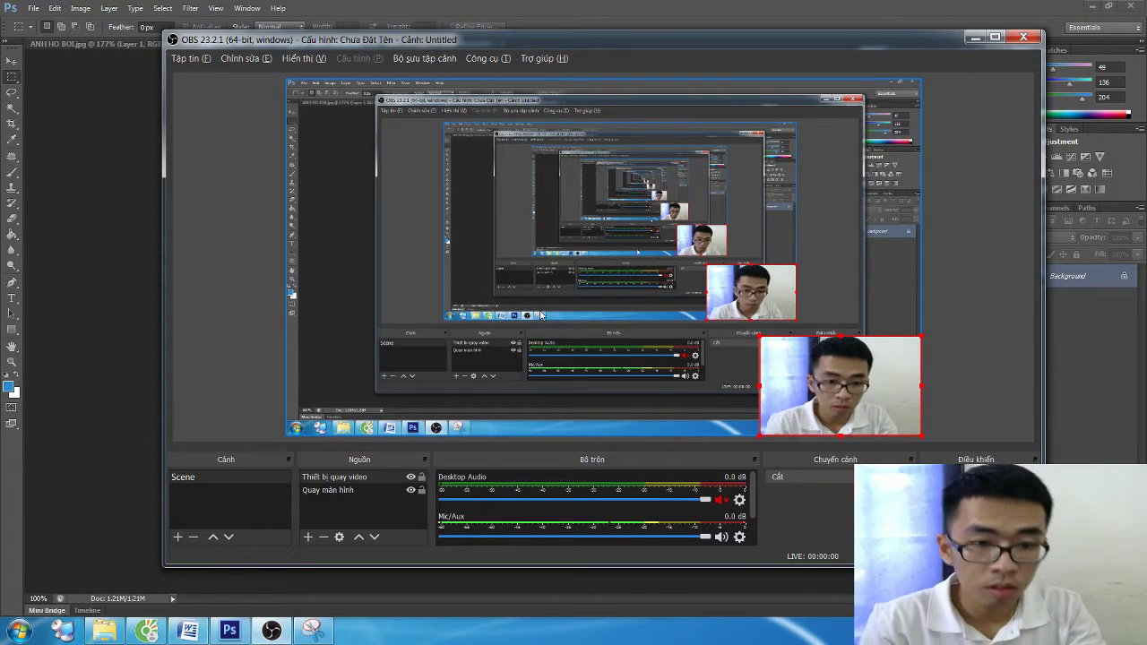
click(189, 630)
key(Delete)
text(BÀI)
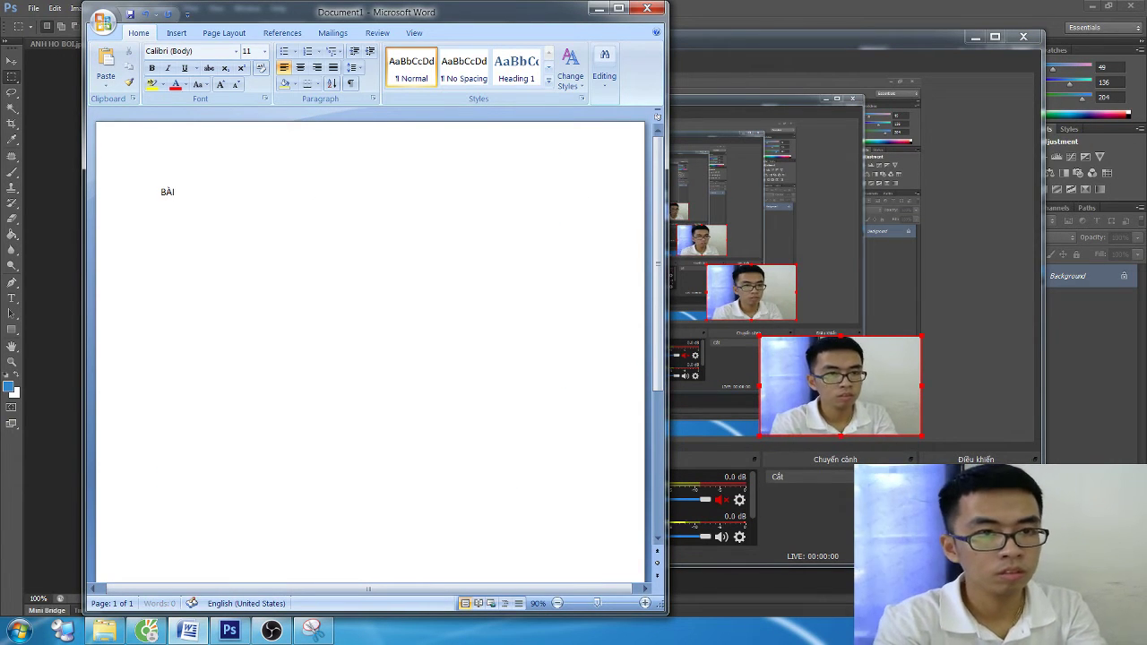
- Set the font size to 30 and type the heading 'BÀI HỌC TIẾP THEO'
key(BackSpace)
key(BackSpace)
key(BackSpace)
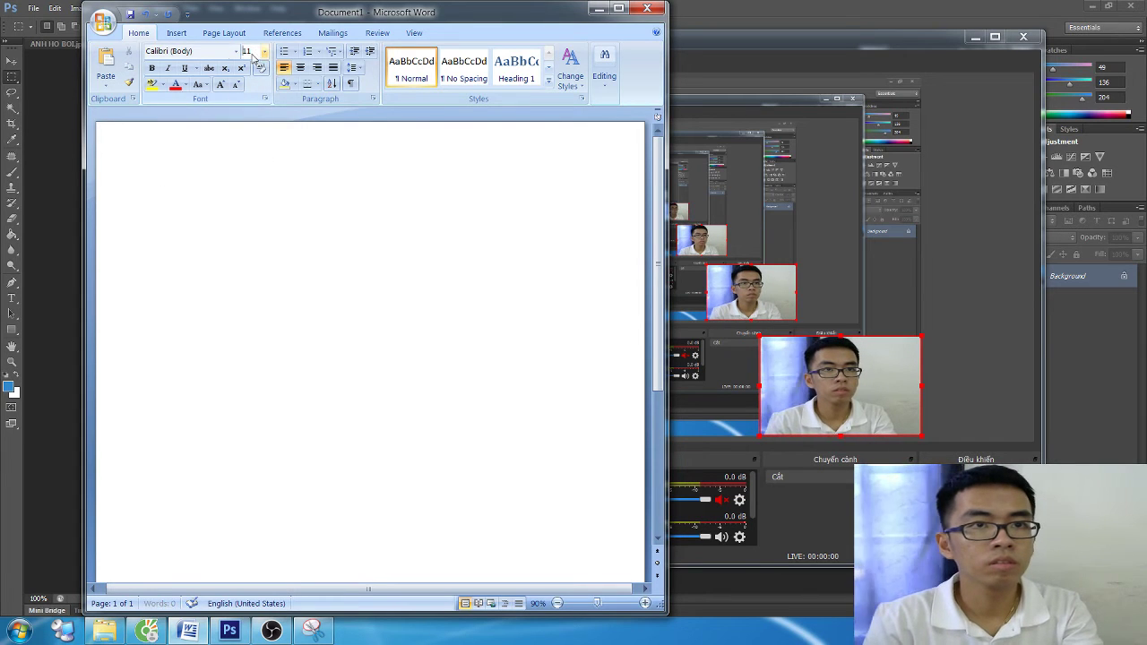
click(247, 52)
text(30)
key(Return)
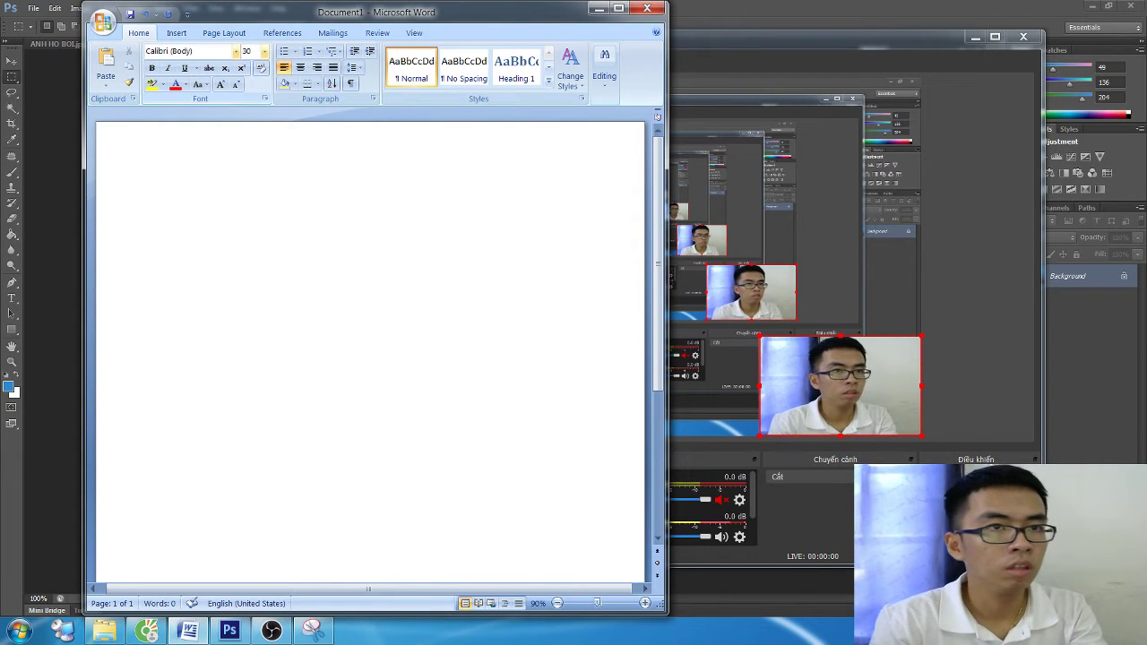
text(BÀI HỌC TIẾP)
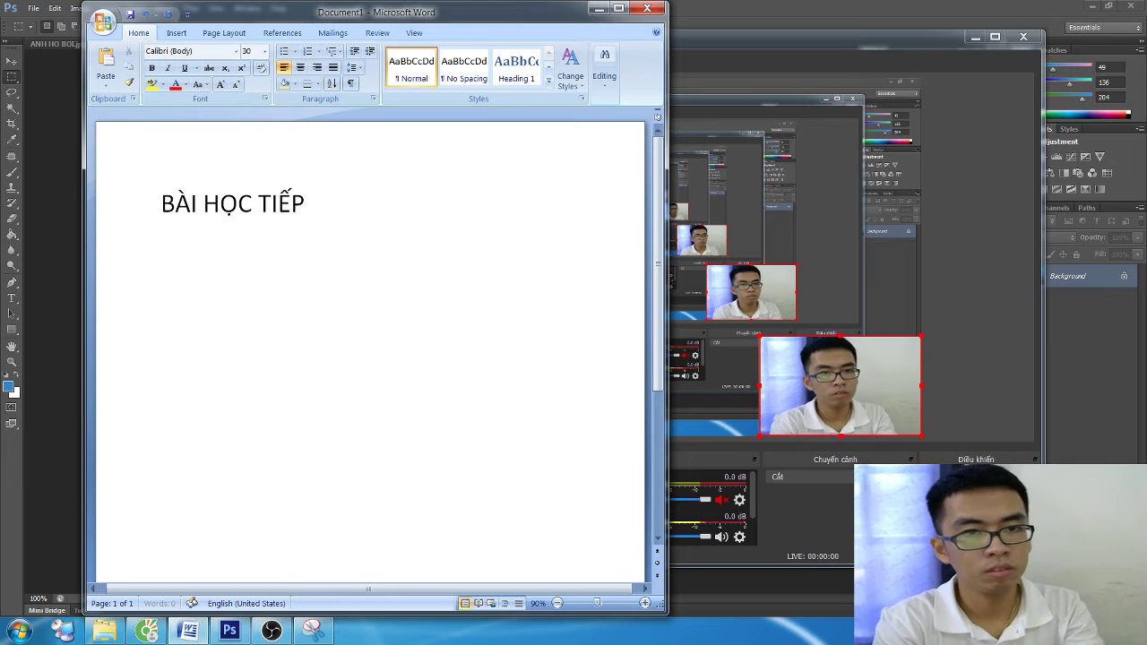
text( THEO)
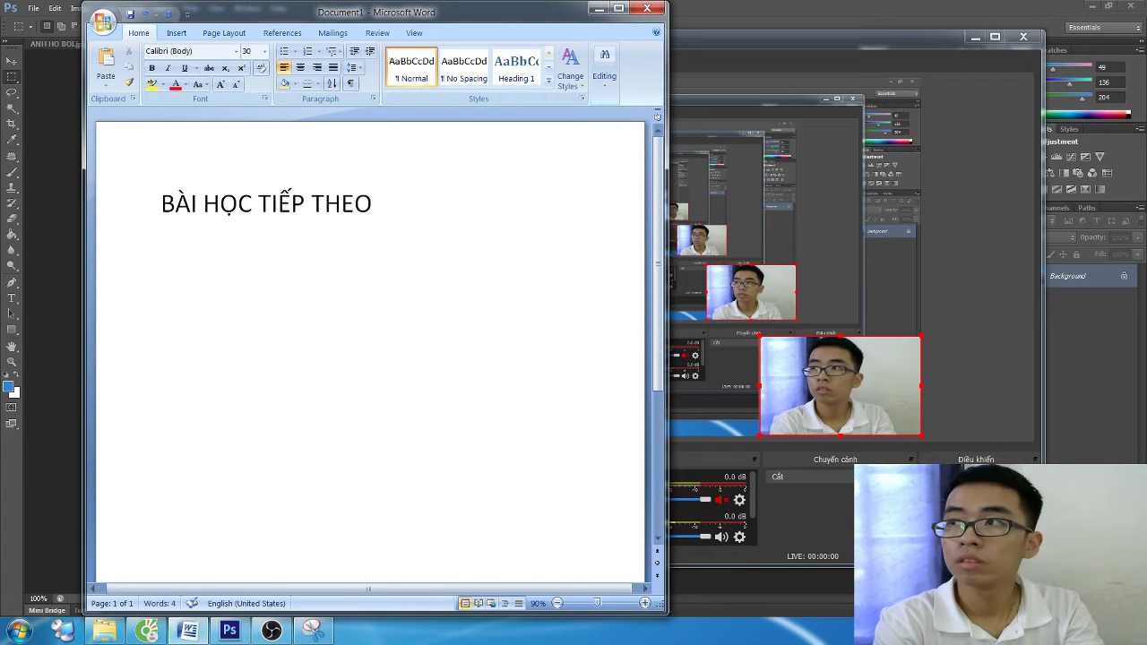
key(Return)
- Type the Photoshop layer mask title (MẶT NẠ LỚP), then point '1. LAYER MASK TRONG PTS'
text(SỬ)
key(Return)
text(D)
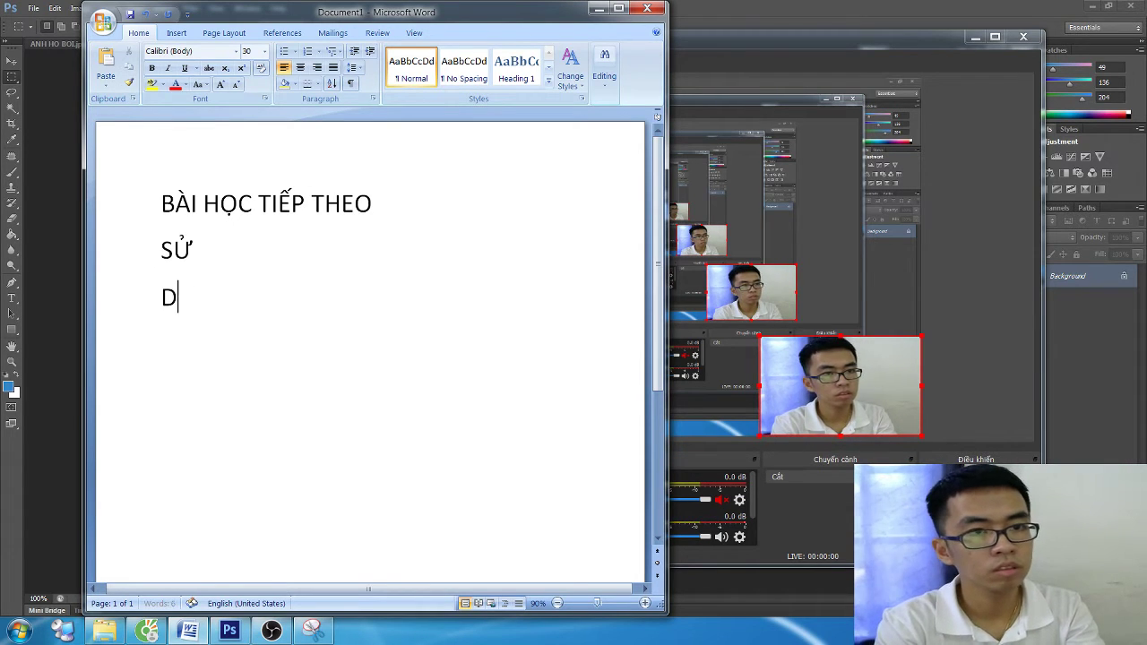
text( DU)
text(G LA)
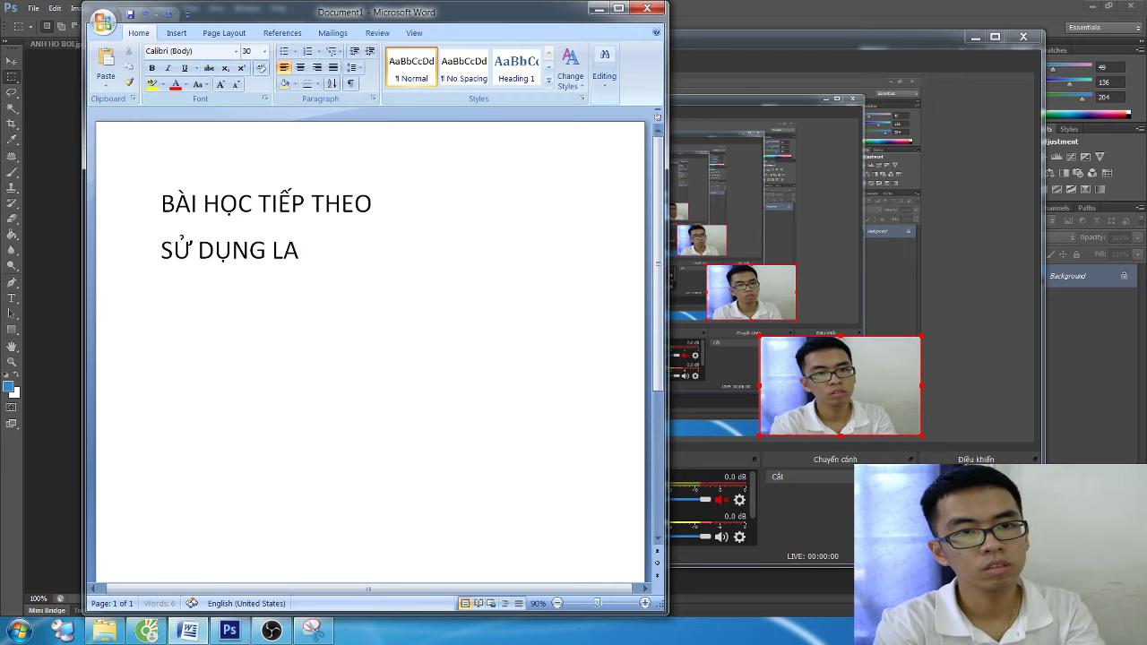
text(YER MA)
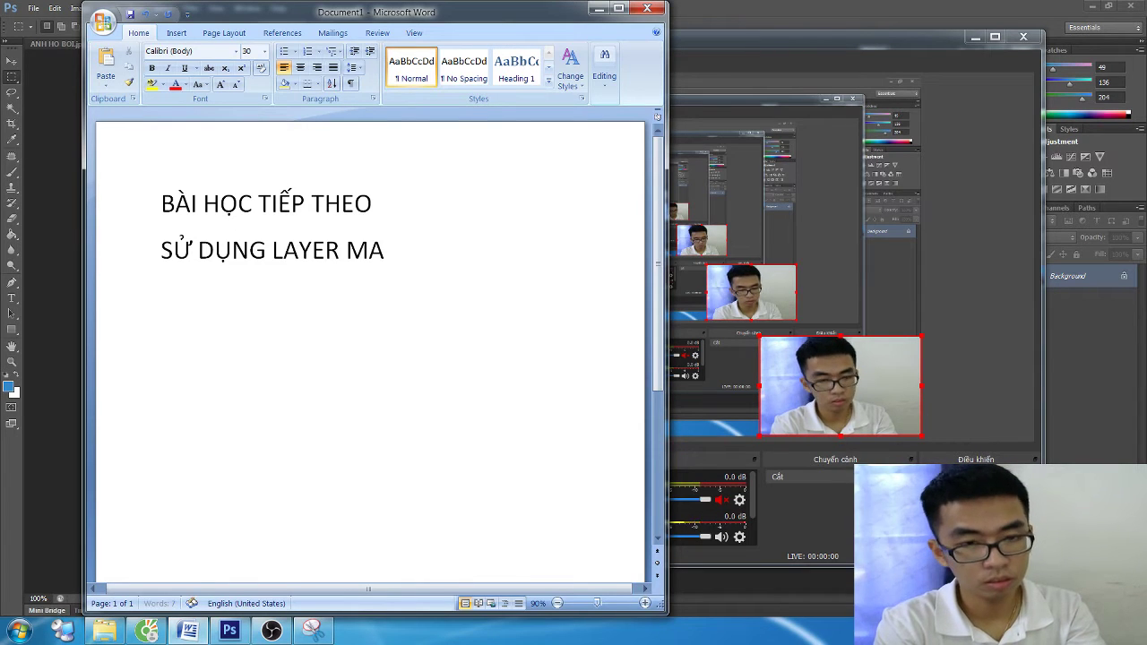
text(SK TRONG PTS)
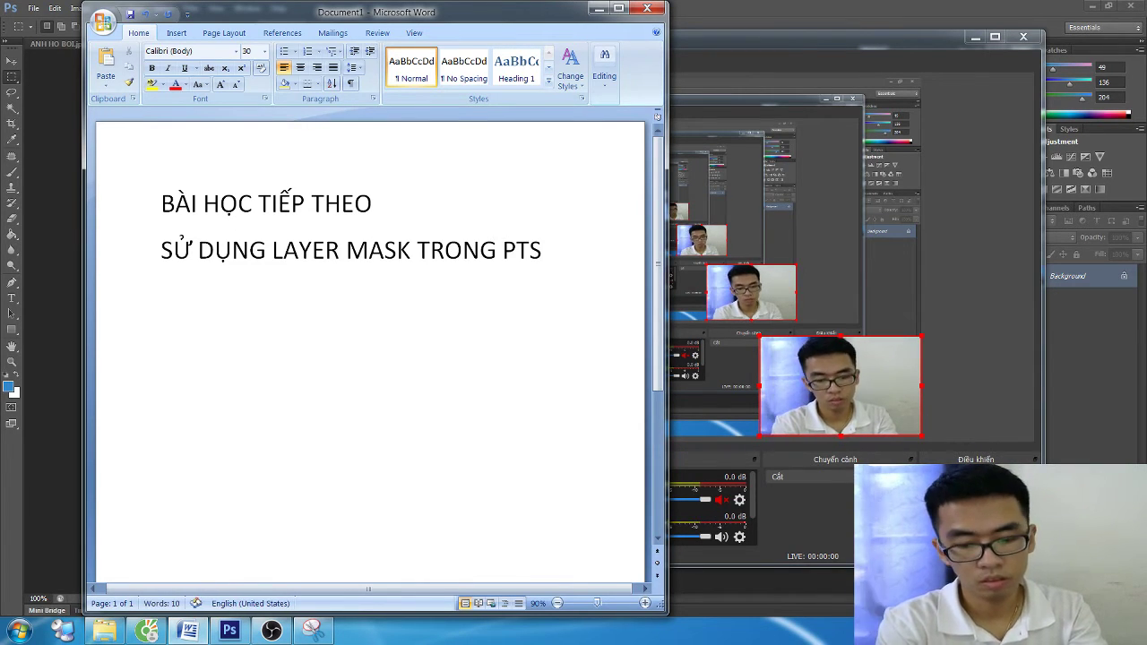
key(BackSpace)
key(BackSpace)
text(HOTO)
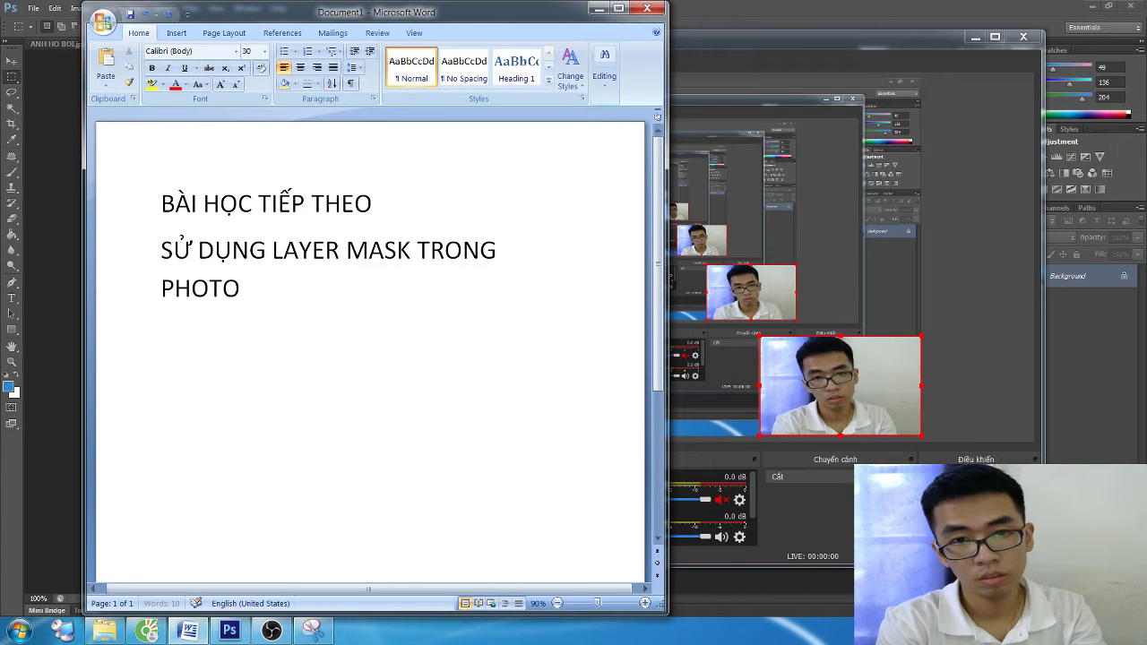
text(SHOP -CÁCH)
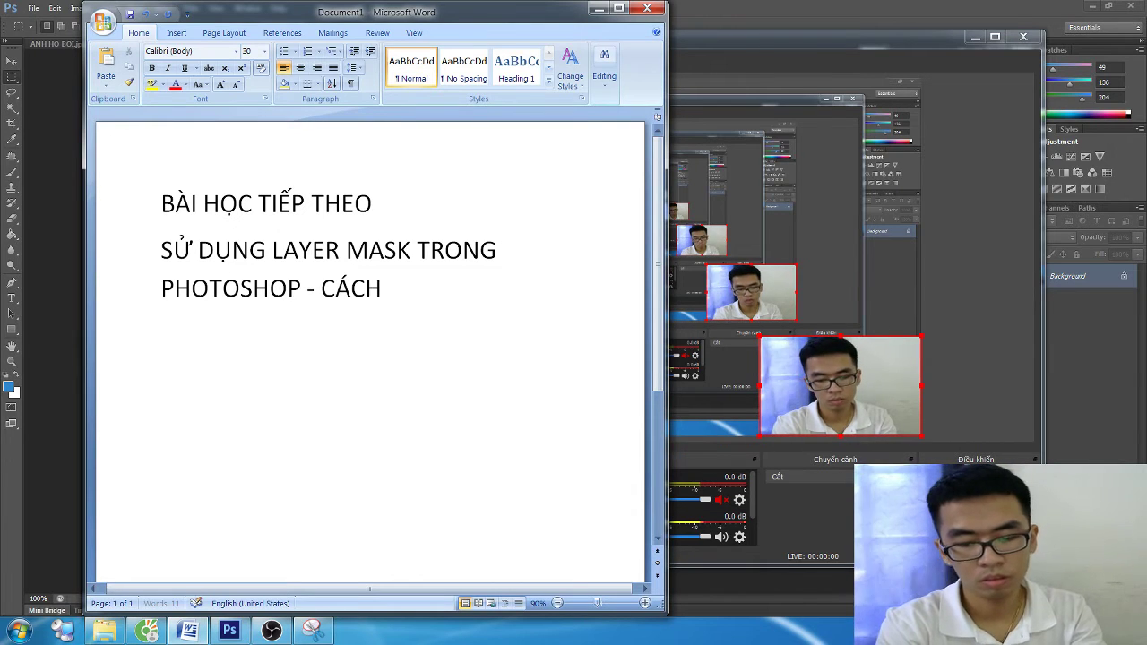
text( SỬ DUNG MẶT NẠ)
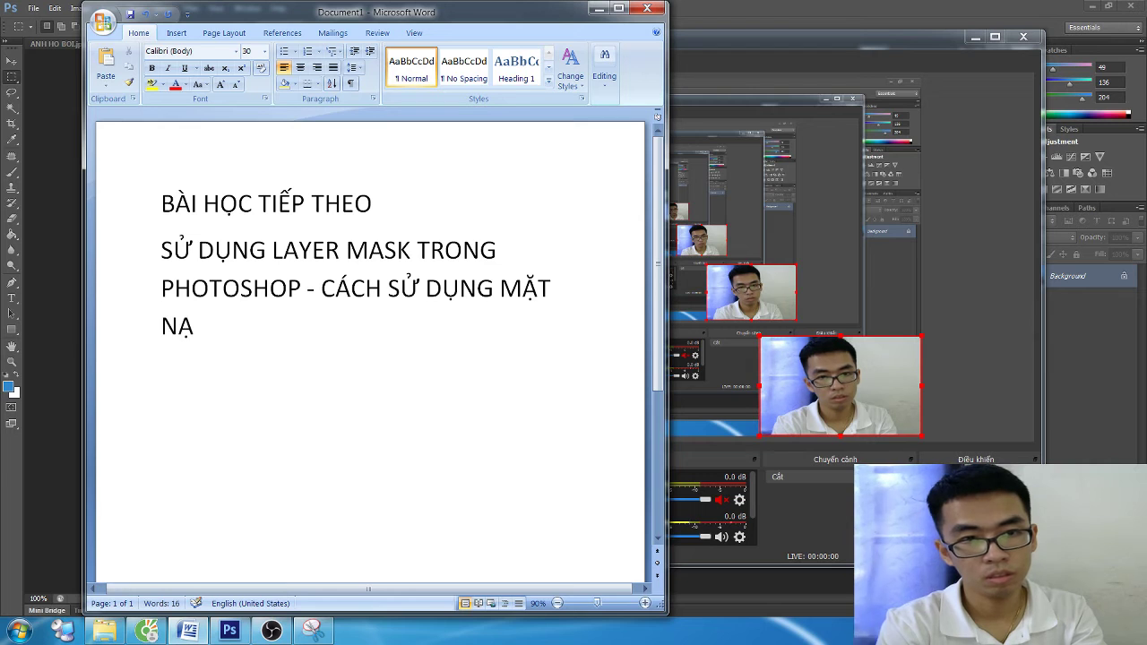
text( LO)
text( TRP)
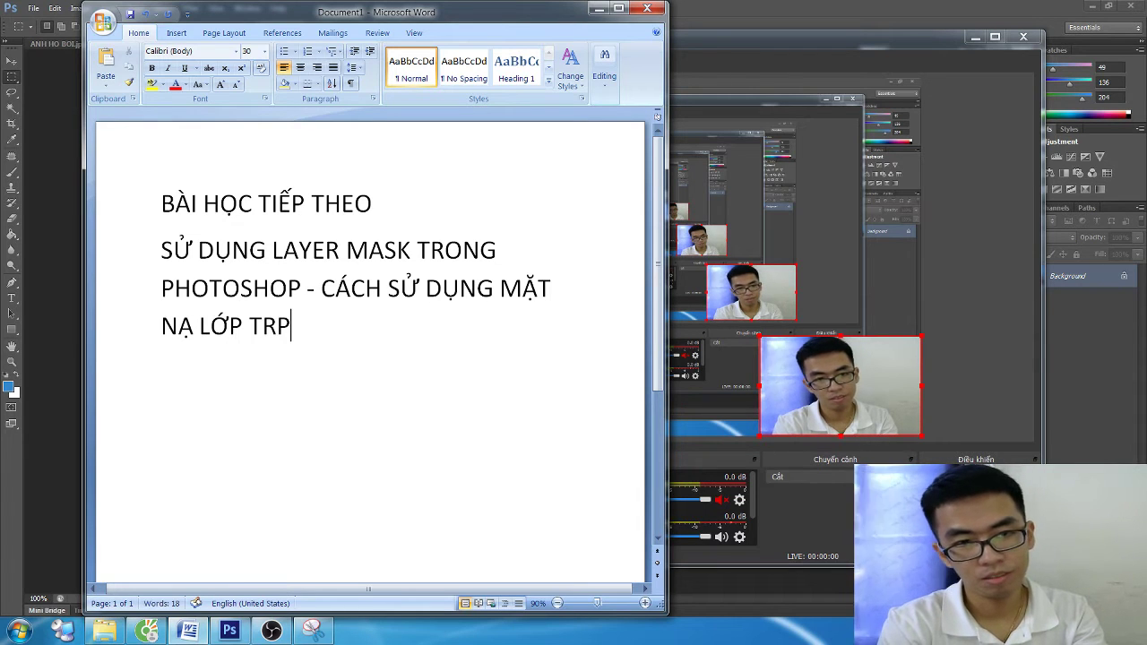
key(BackSpace)
text(ONG PTS)
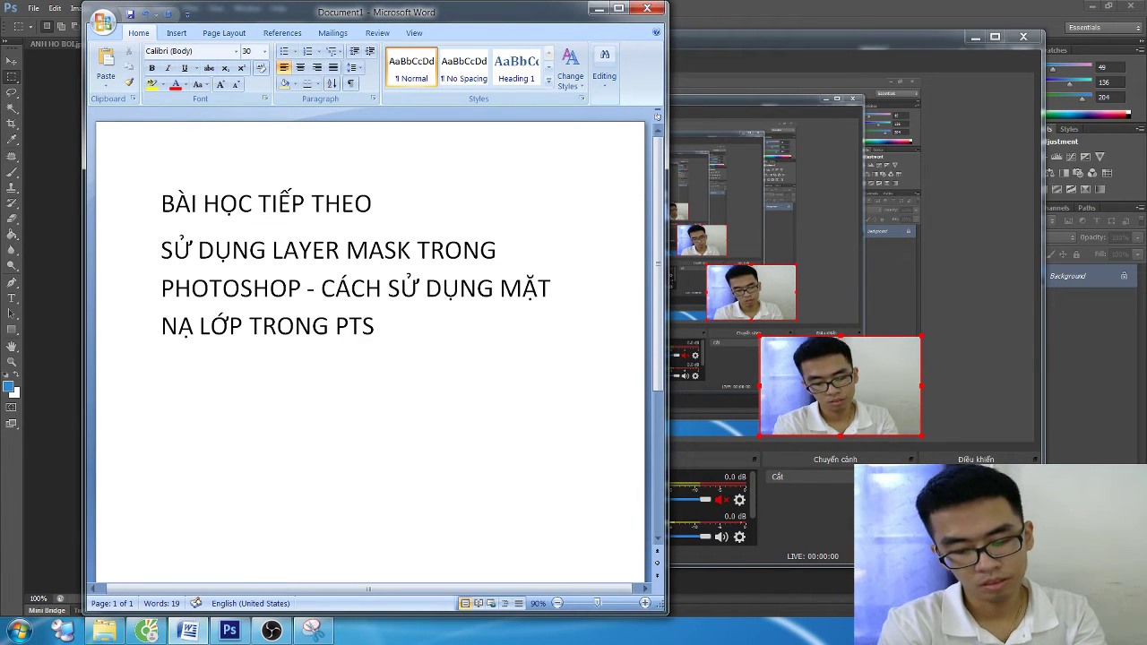
key(Return)
scroll(359, 290, down, 1)
text(1)
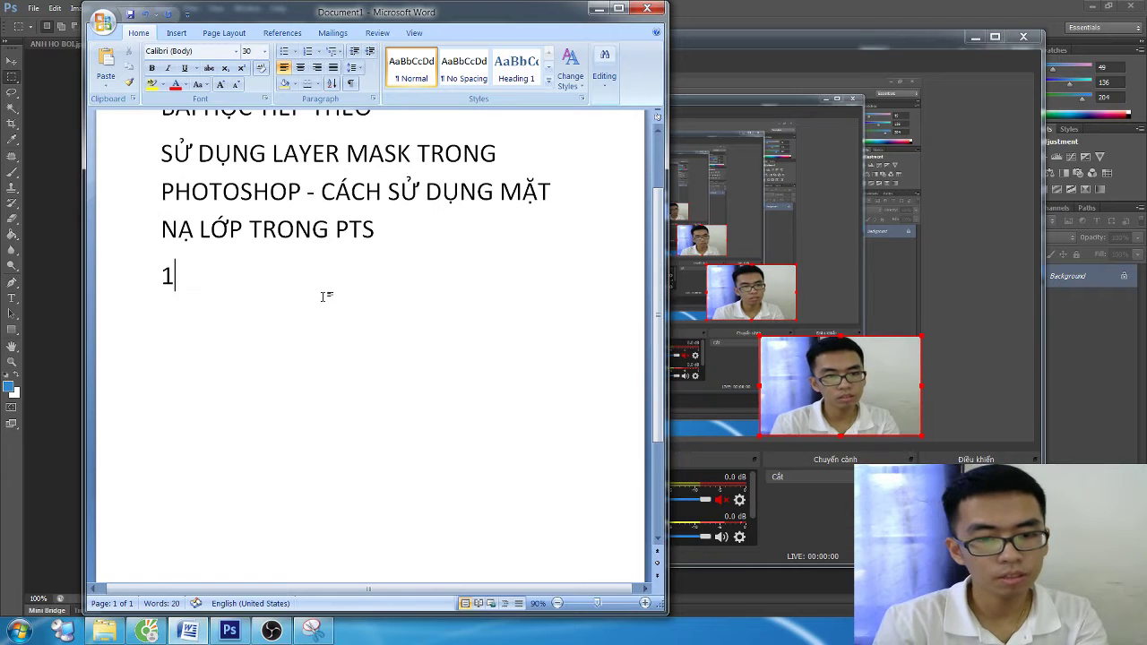
text(.)
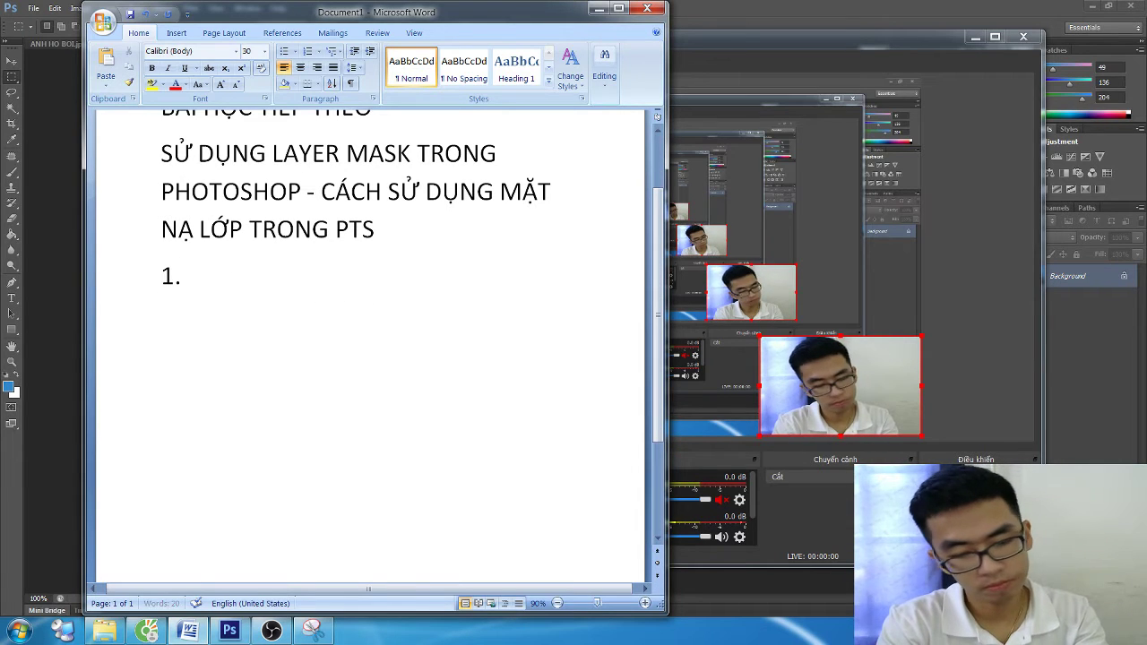
text( LAYER)
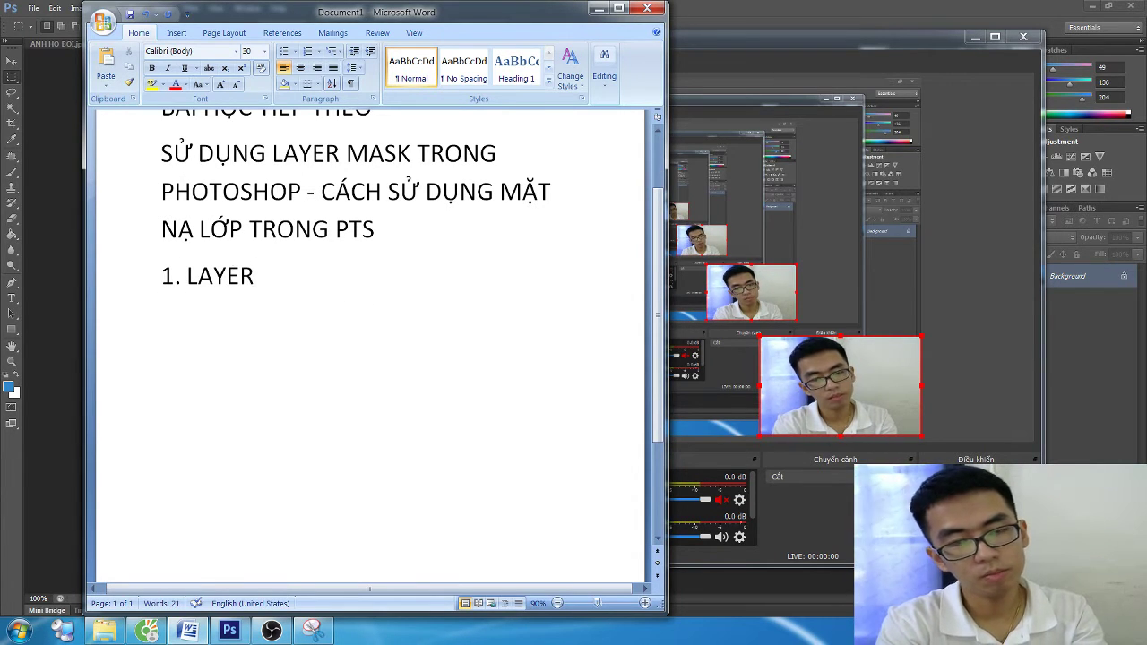
text( MAS)
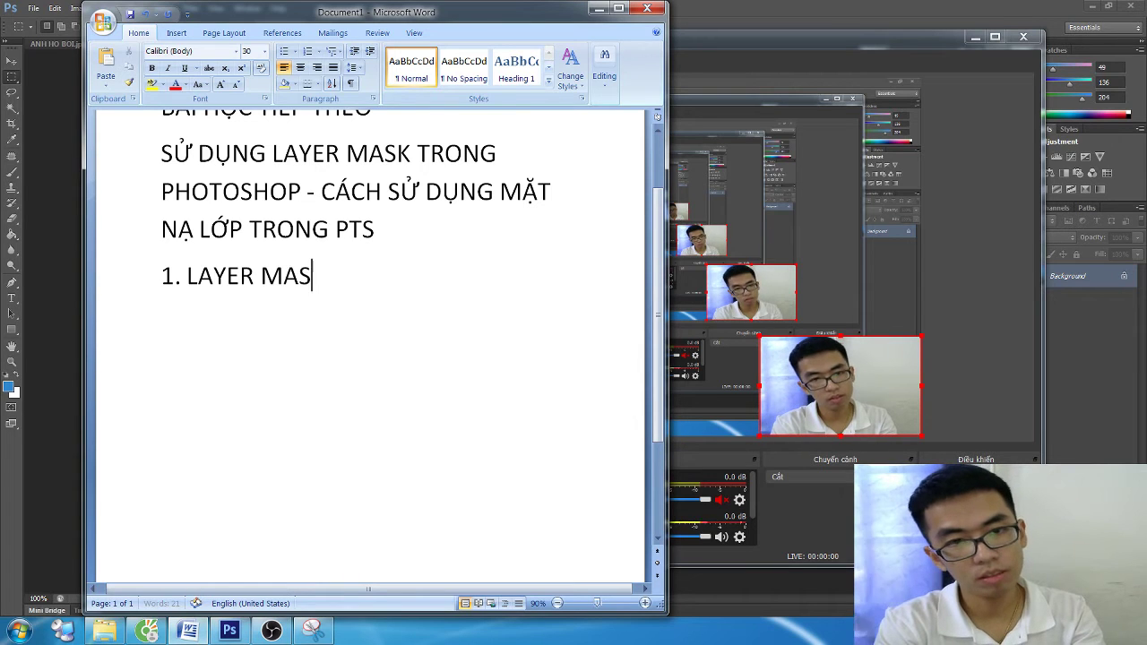
text(K TRONG)
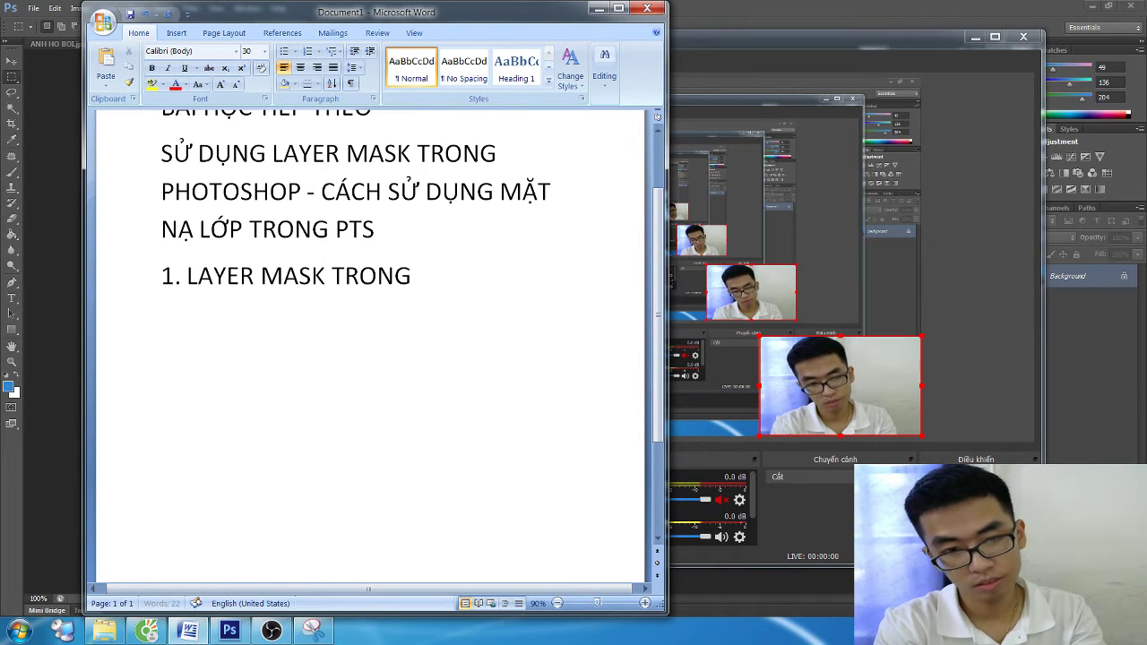
text( PTS)
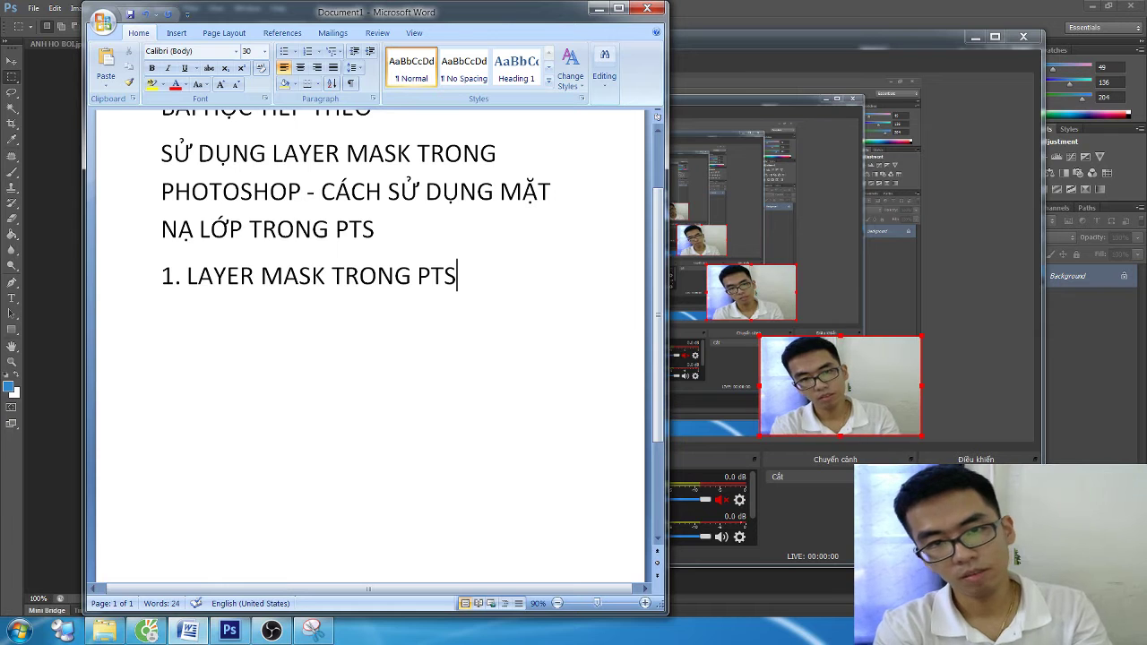
- Add the line 'CÁCH SỬ DỤNG LAYER MASK TRONG PTS' below the numbered point
key(Return)
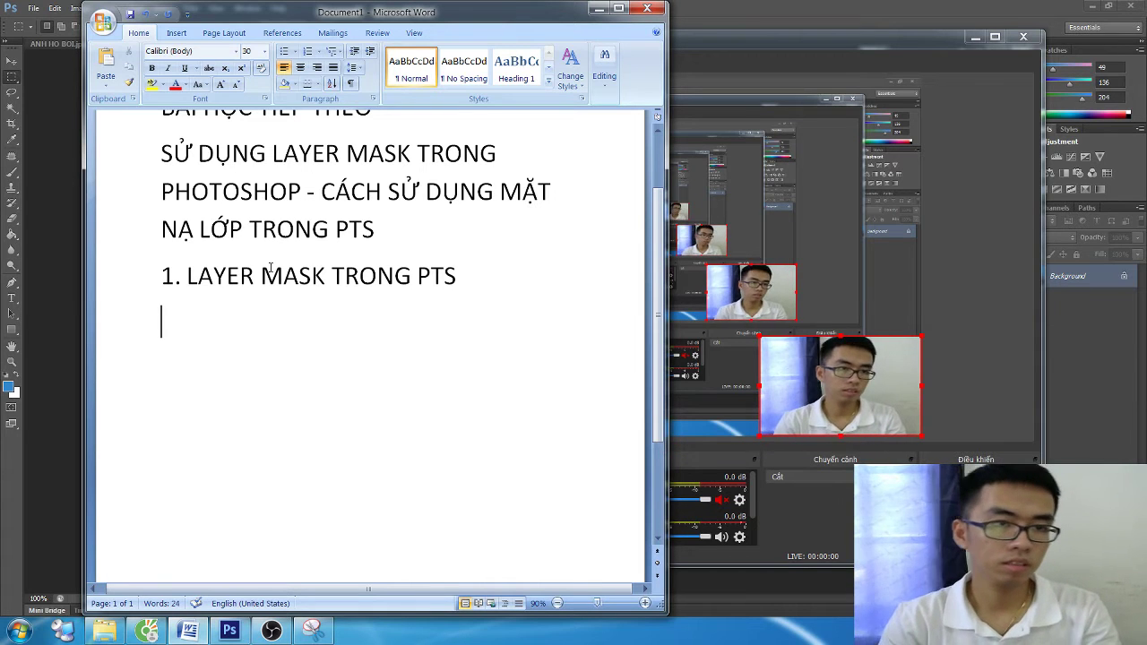
scroll(287, 292, down, 1)
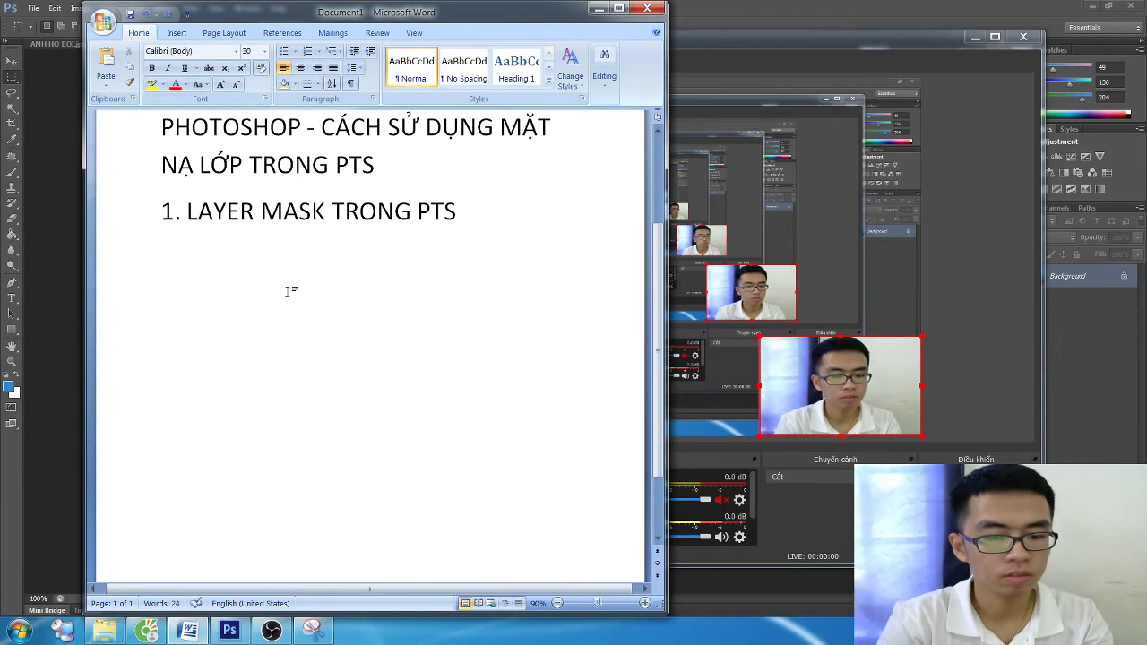
text(CÁCH SỬ DUNG )
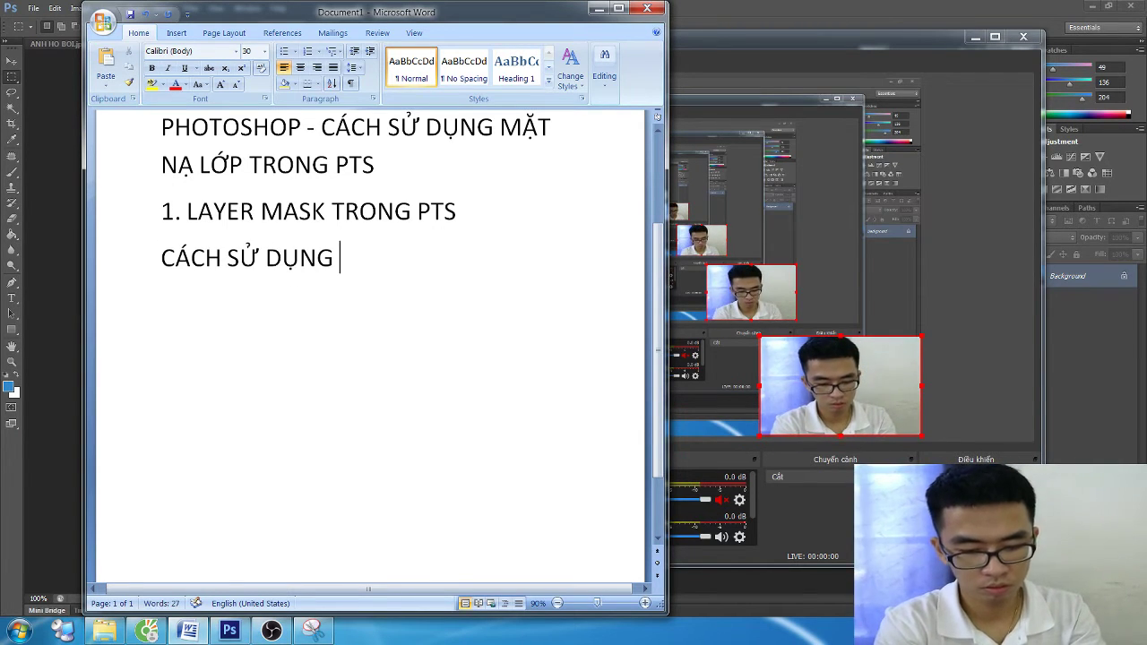
text(LA)
text(YER MÁ)
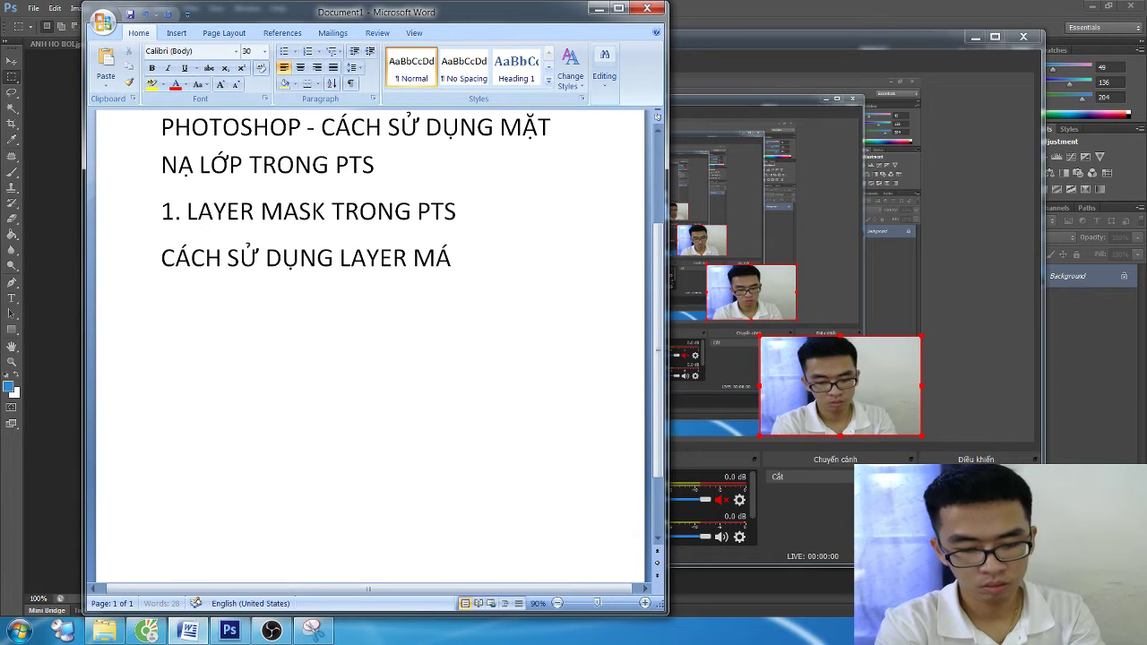
key(BackSpace)
text(ASK TRONG PTS)
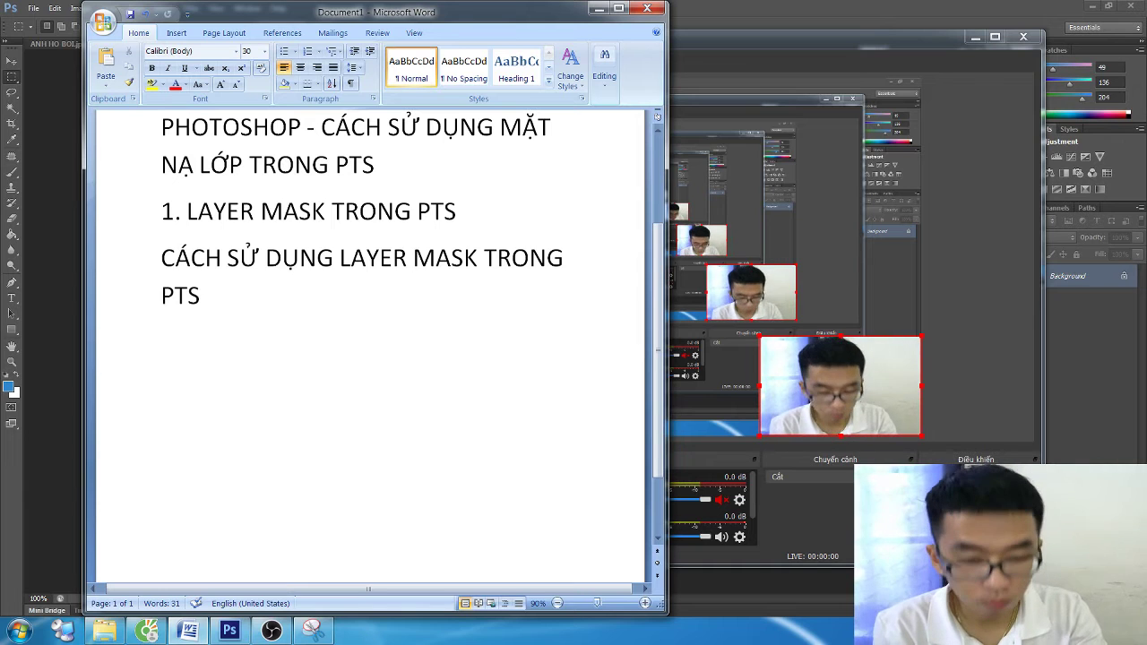
- Type 'CÓ 3 PHƯƠNG PHÁP ÁP DỤNG CHÍNH BAO GỒM:', fixing the typos
key(Return)
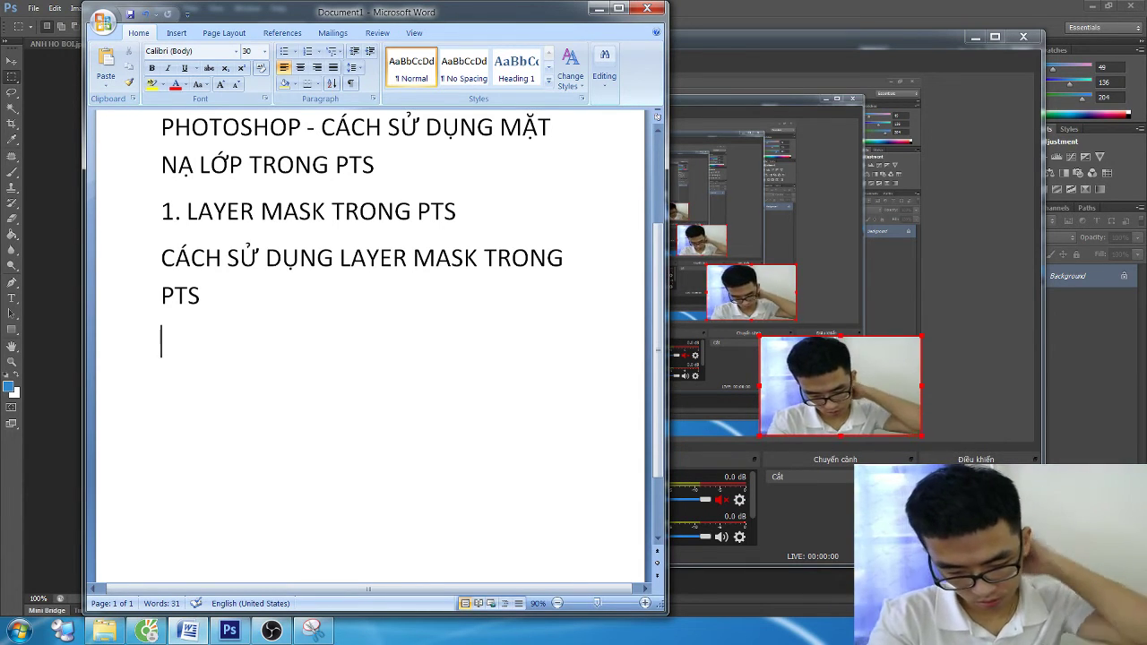
text(CÓ 3)
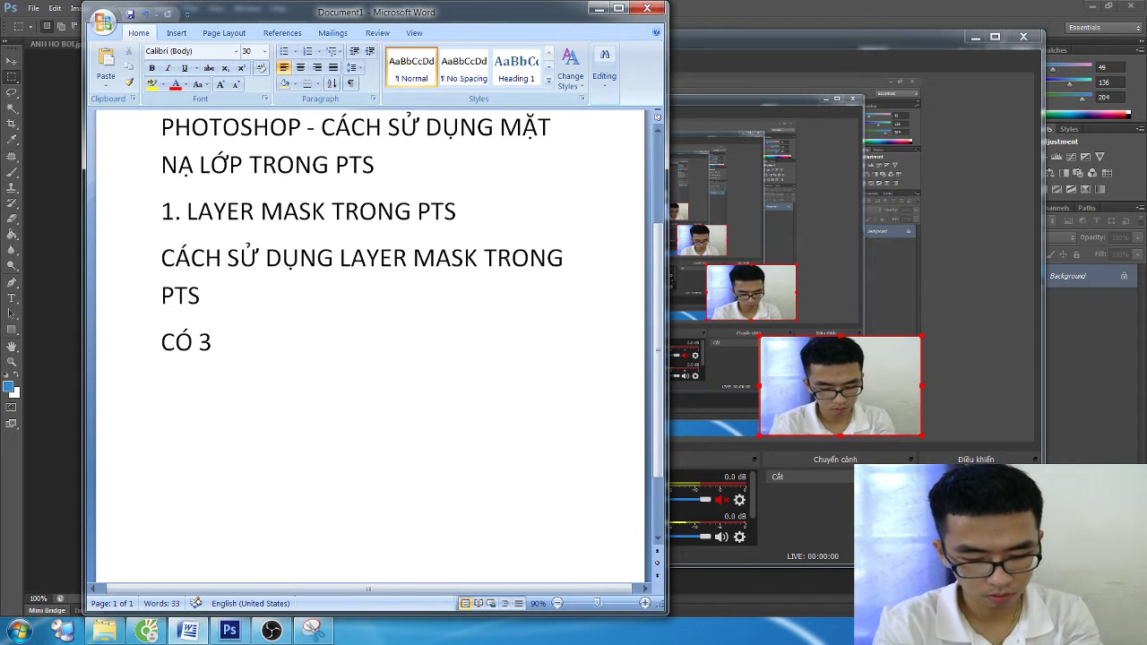
text(PHUƯƠNG PHÁ)
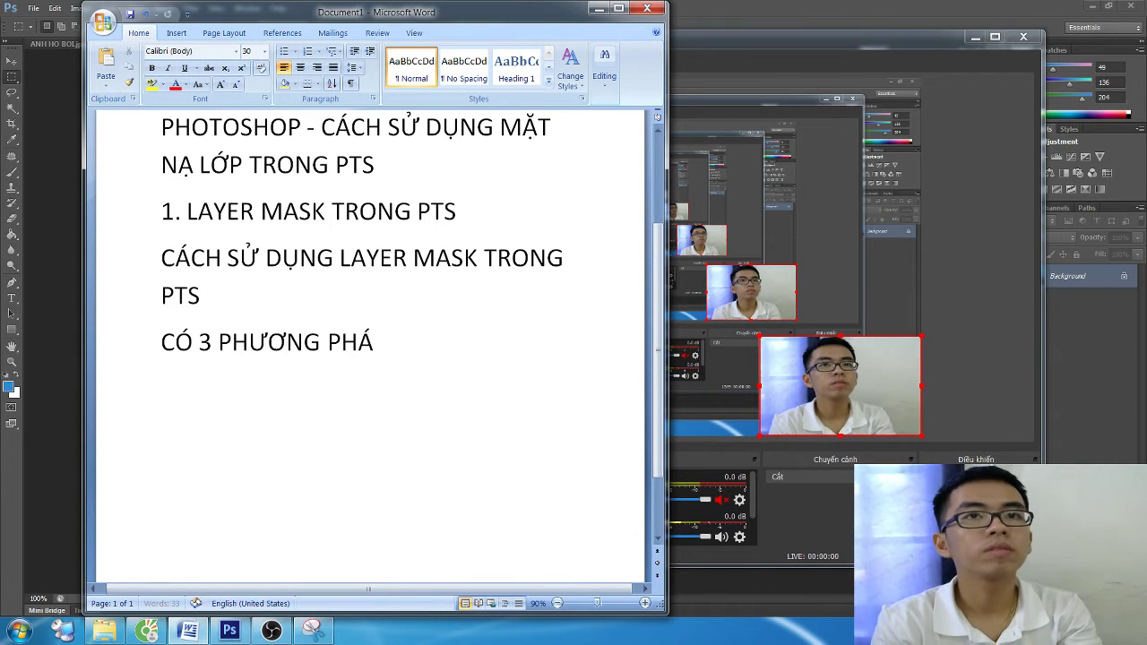
text(P ÁP DUNG C)
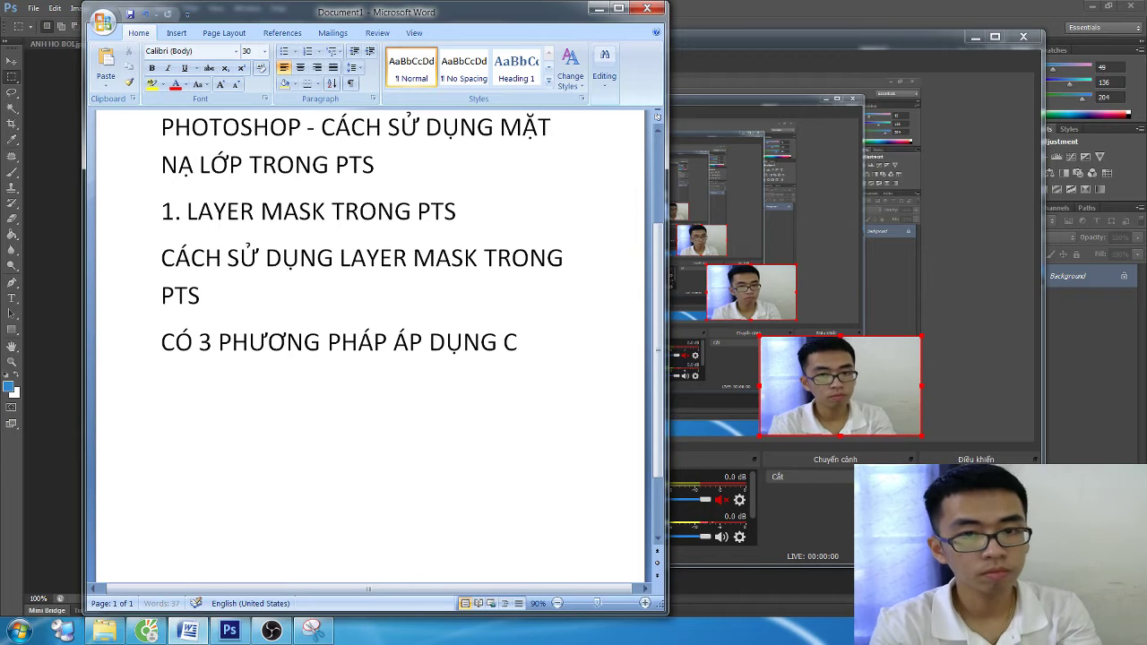
text(HÍNH BAO GO)
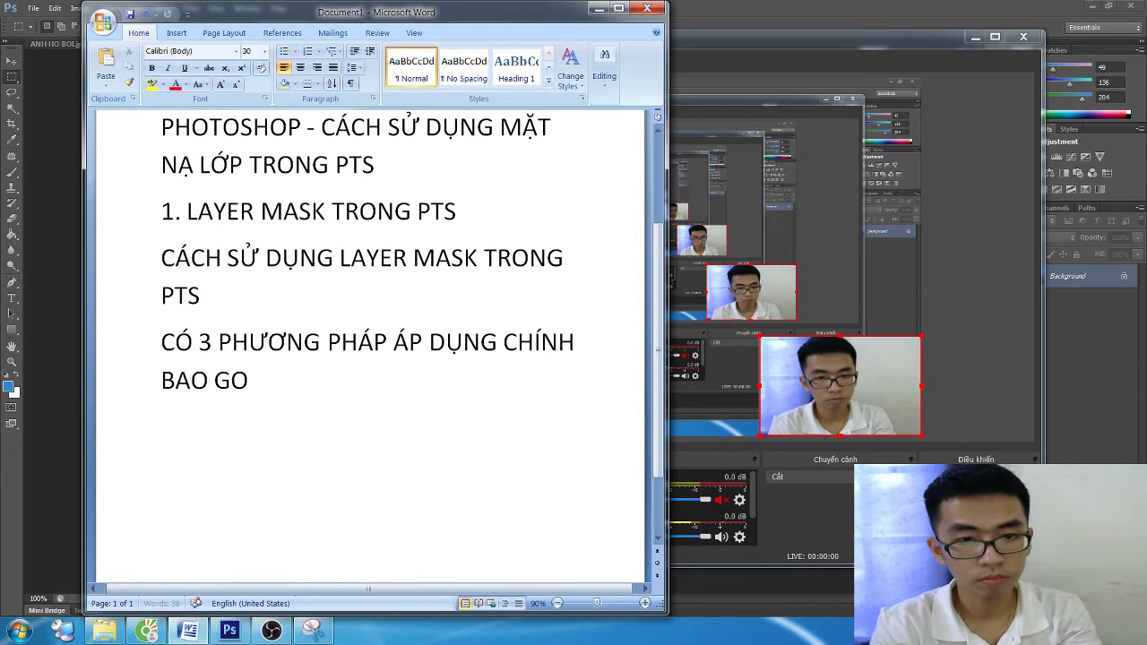
text(OFN)
key(BackSpace)
text(,)
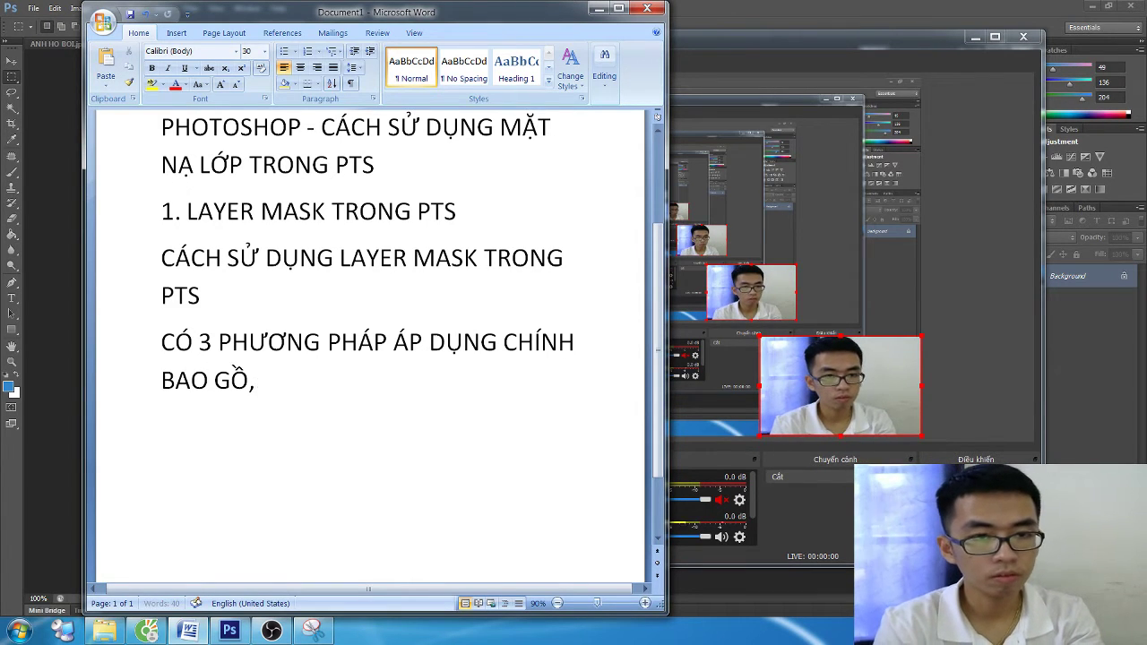
key(BackSpace)
text(M:)
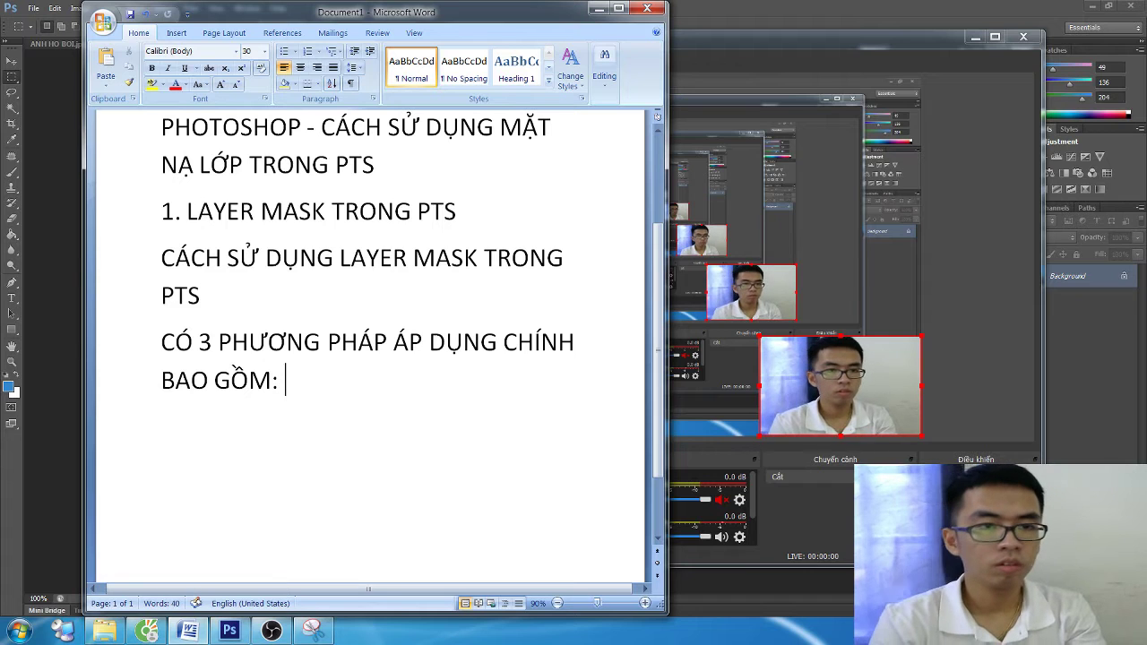
- Shrink the methods paragraph to 15 pt and begin listing the brush painting method
drag(283, 381, 158, 333)
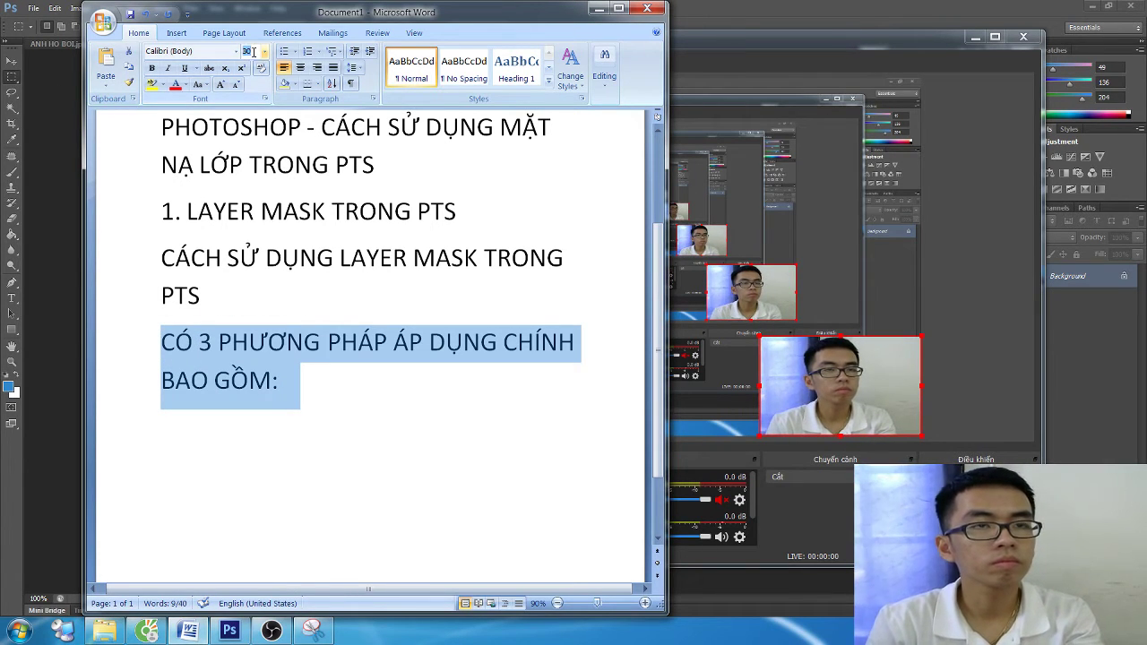
click(250, 51)
text(14)
text(15)
key(Return)
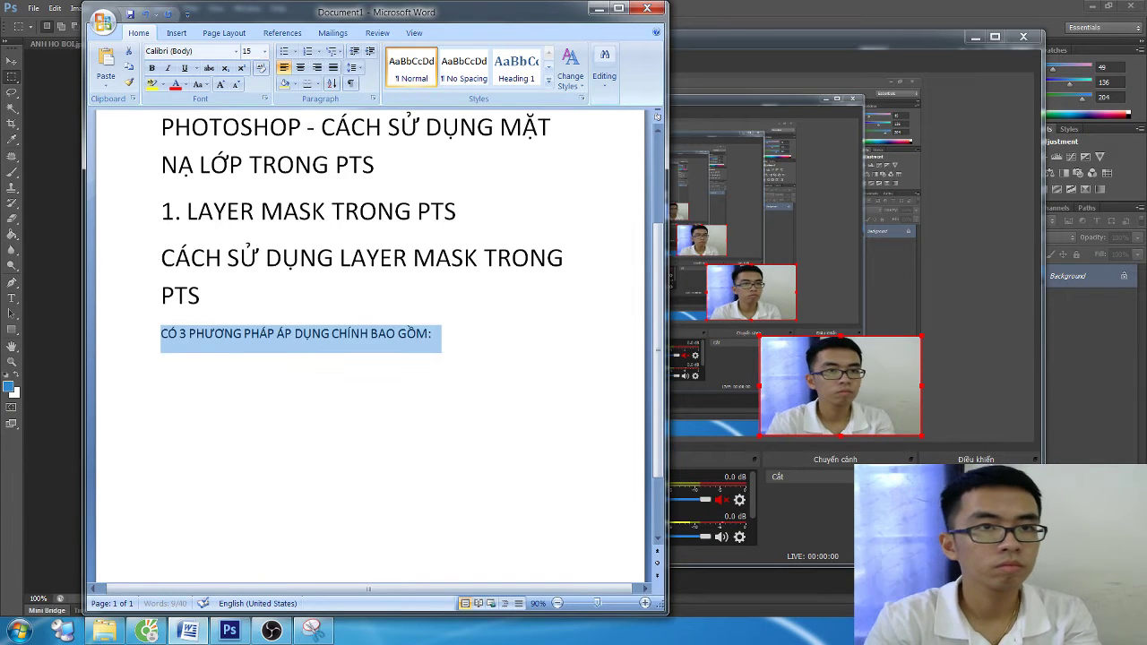
click(484, 333)
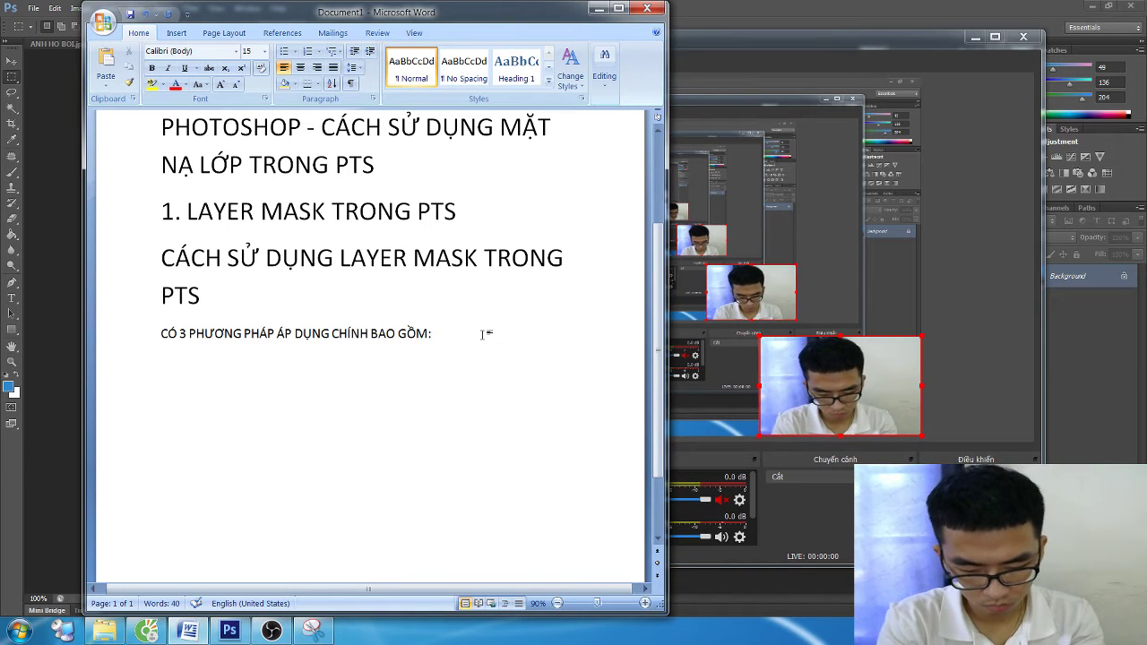
text(SỬ DỤNG)
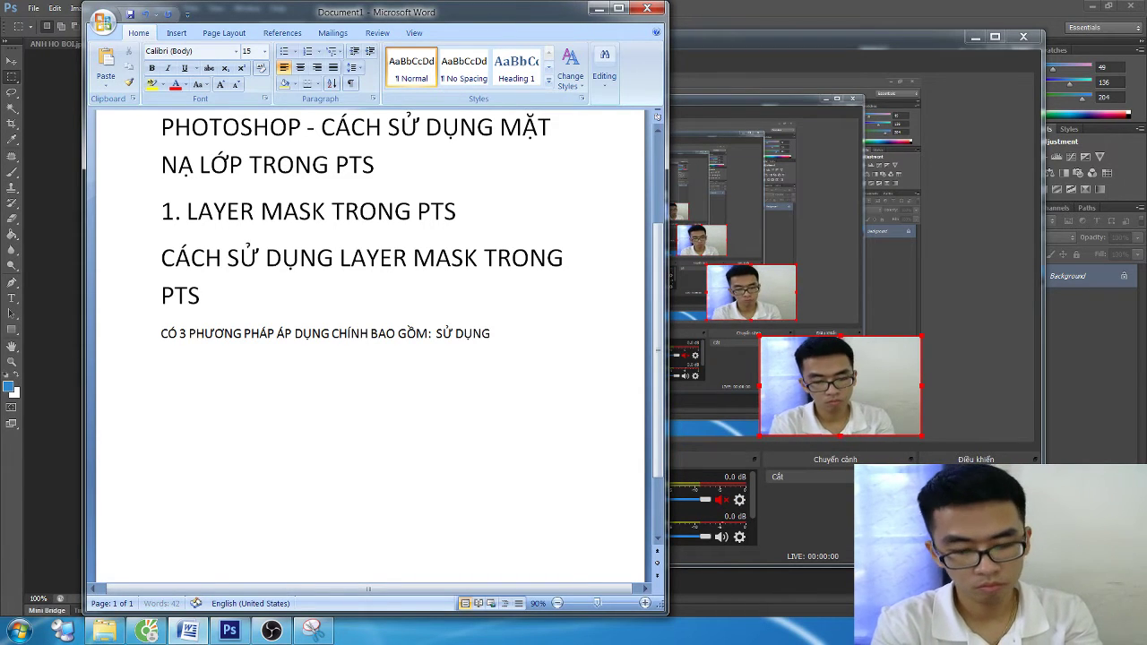
text( BU)
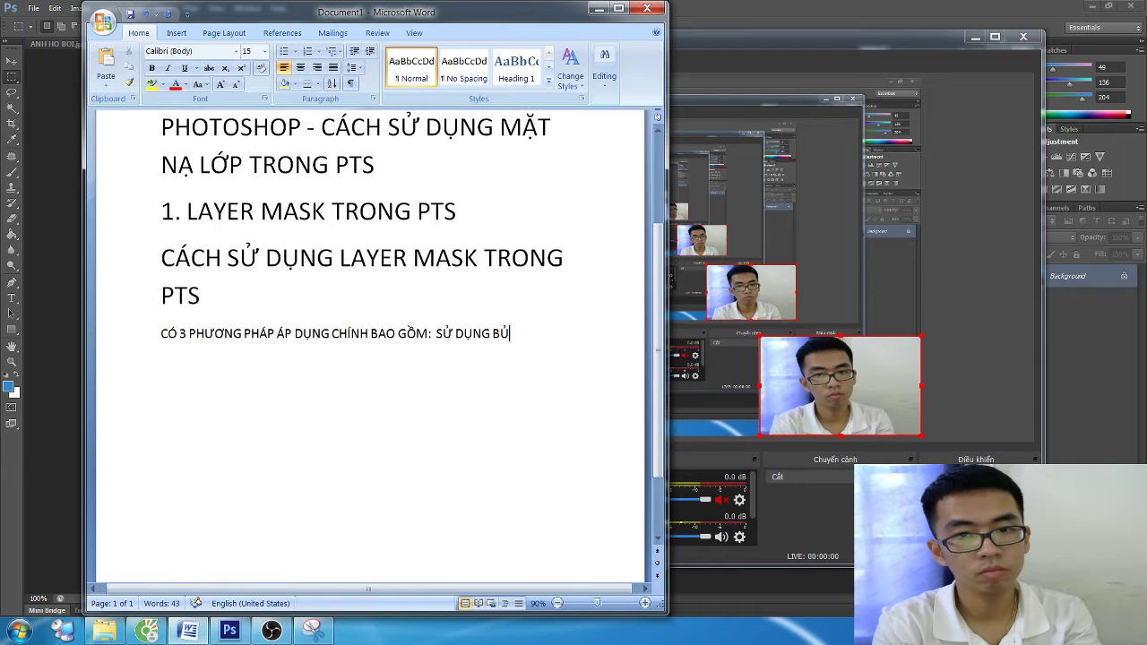
key(BackSpace)
text(RUSH TOO)
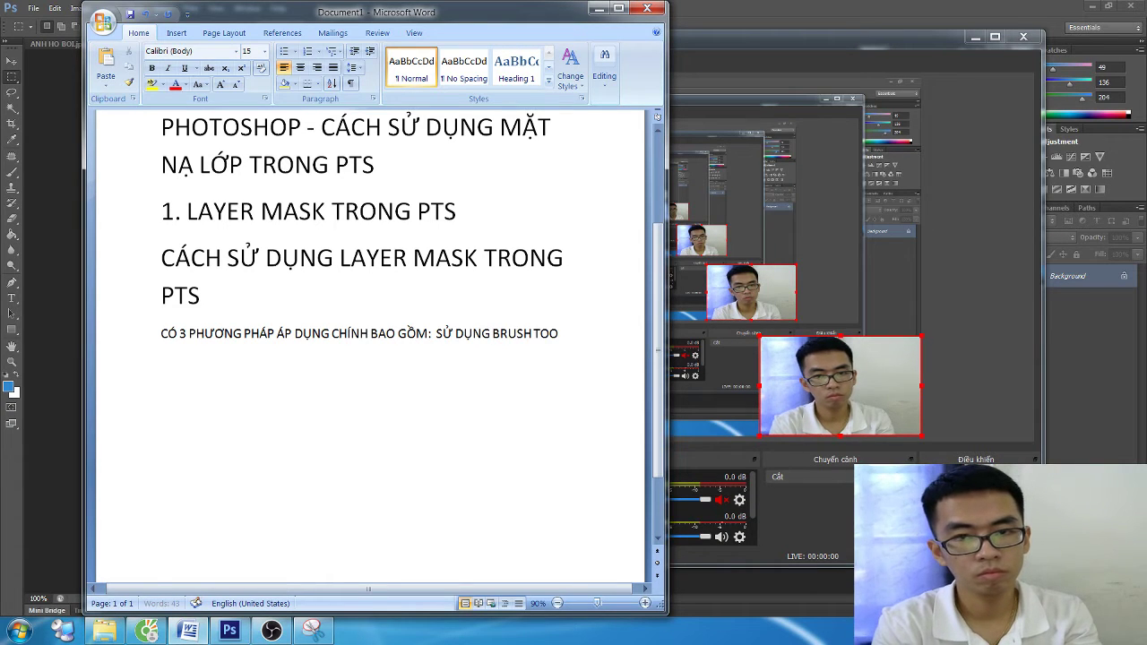
text(L D)
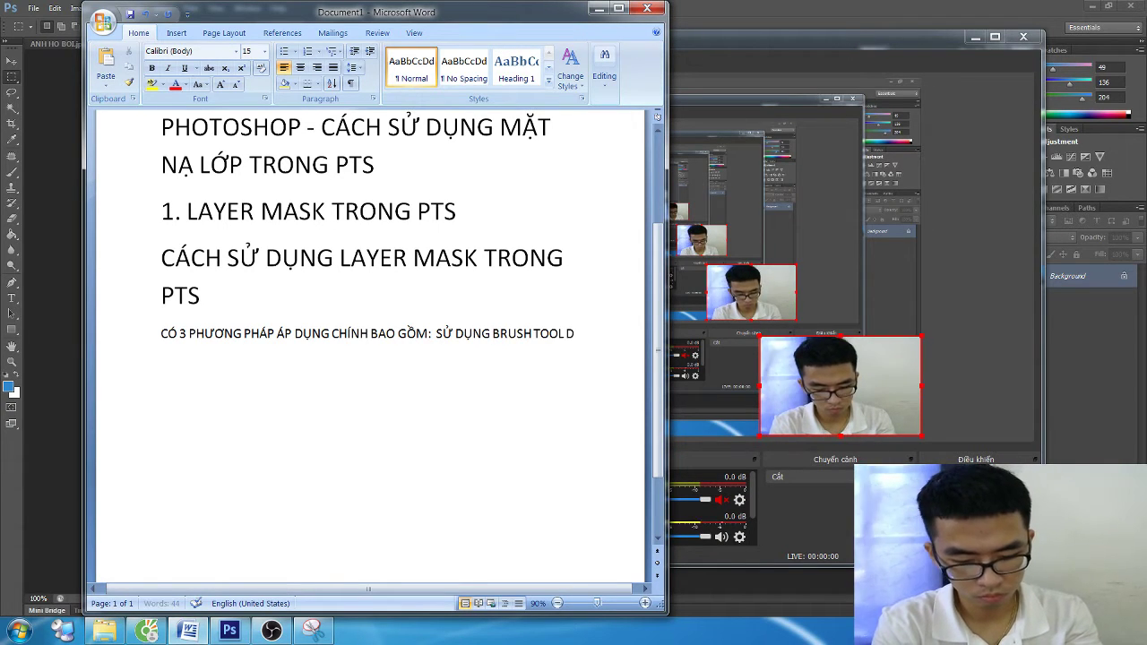
text(Ể TÔ MAÀU M,A)
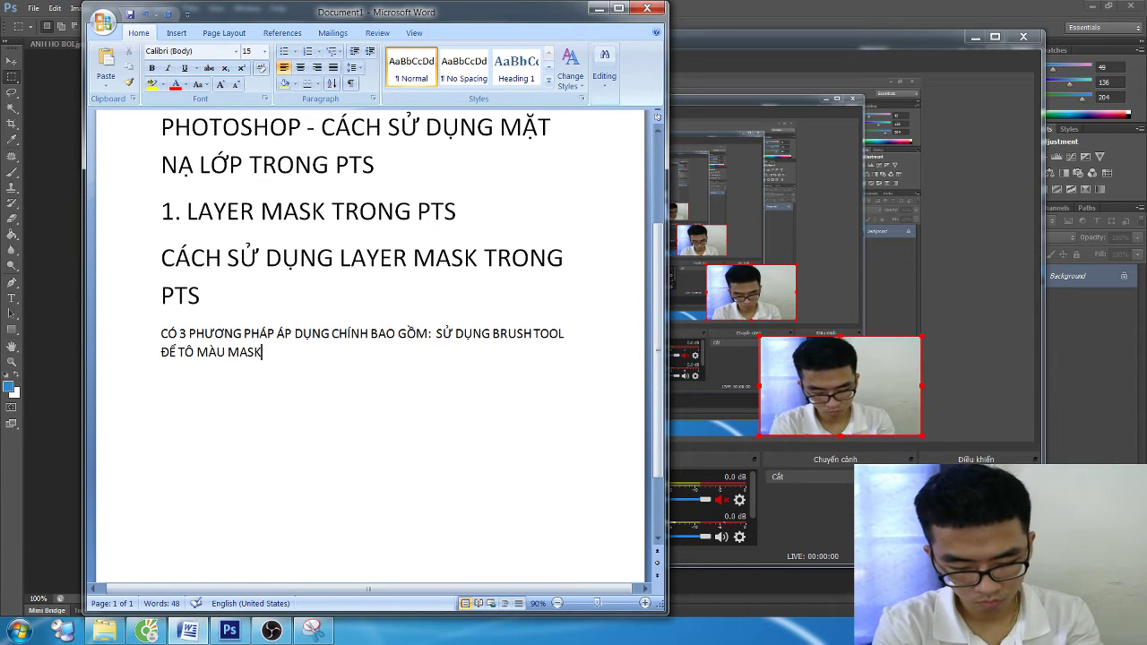
text(, SƯ)
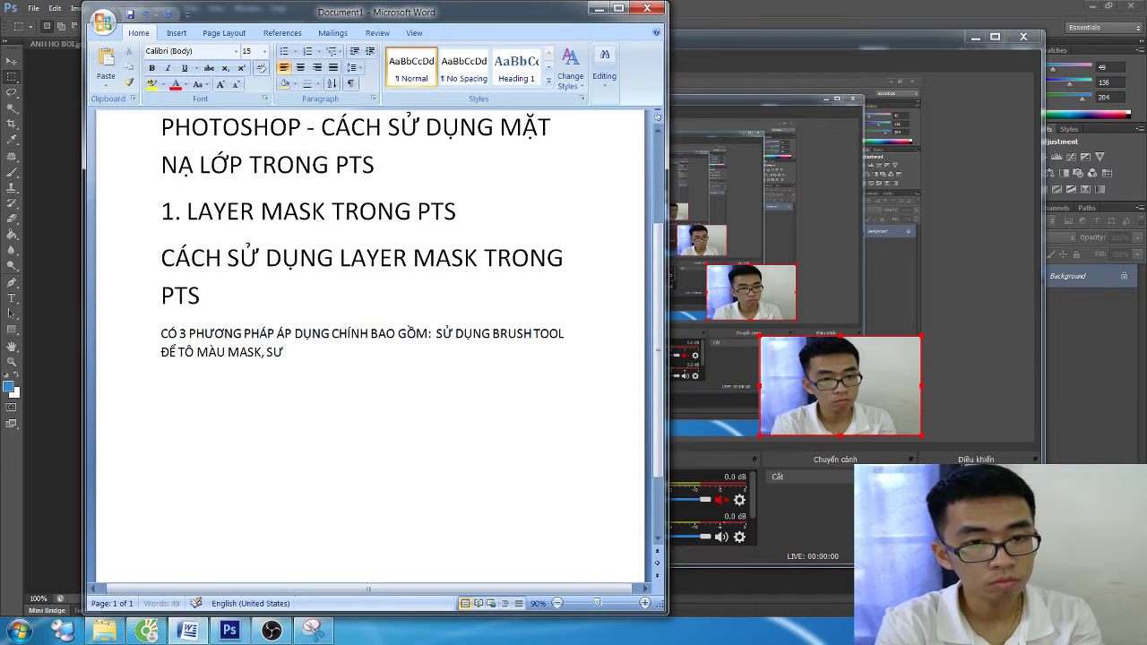
text(NG G)
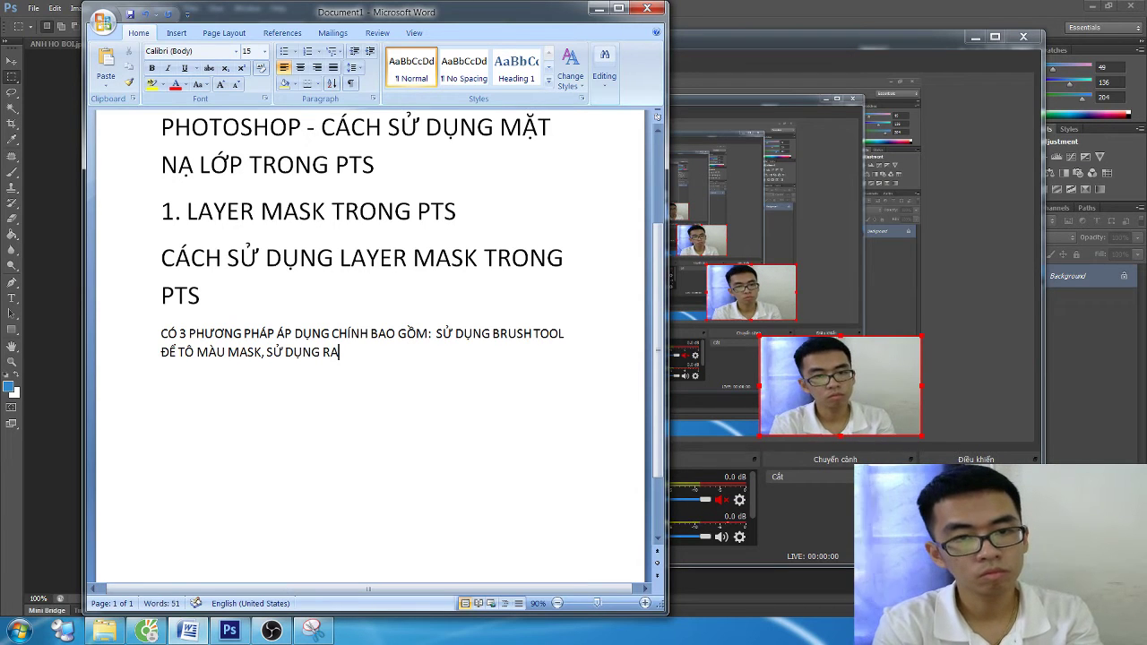
text(RADIANT)
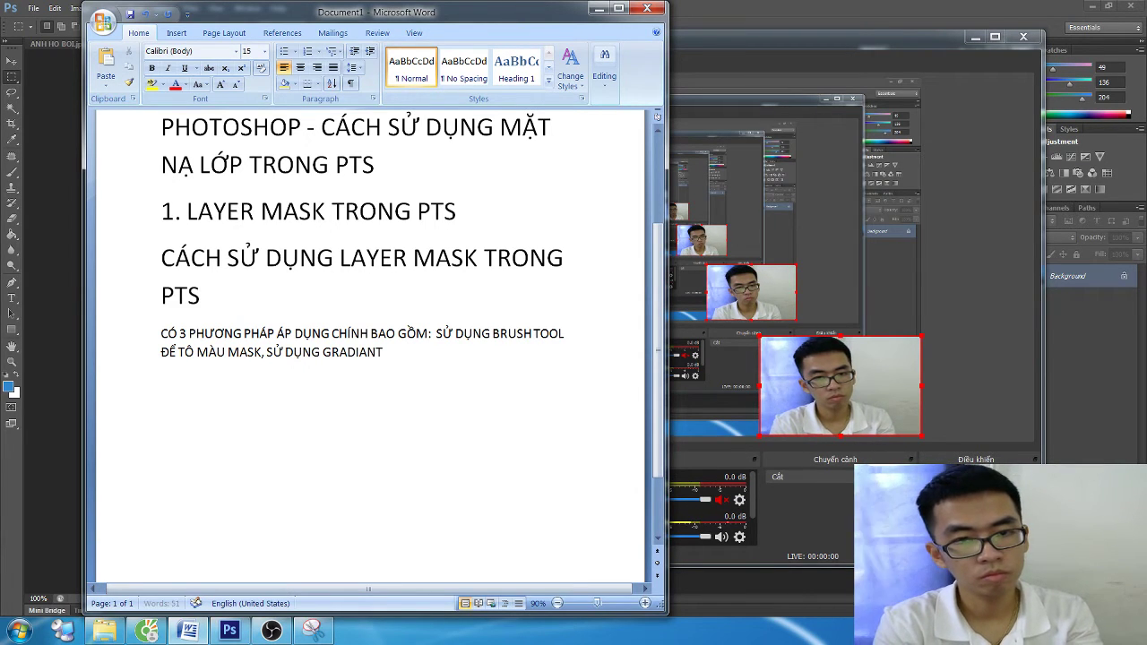
- Add gradient mask painting and direct mask fill with a selection to the list
key(BackSpace)
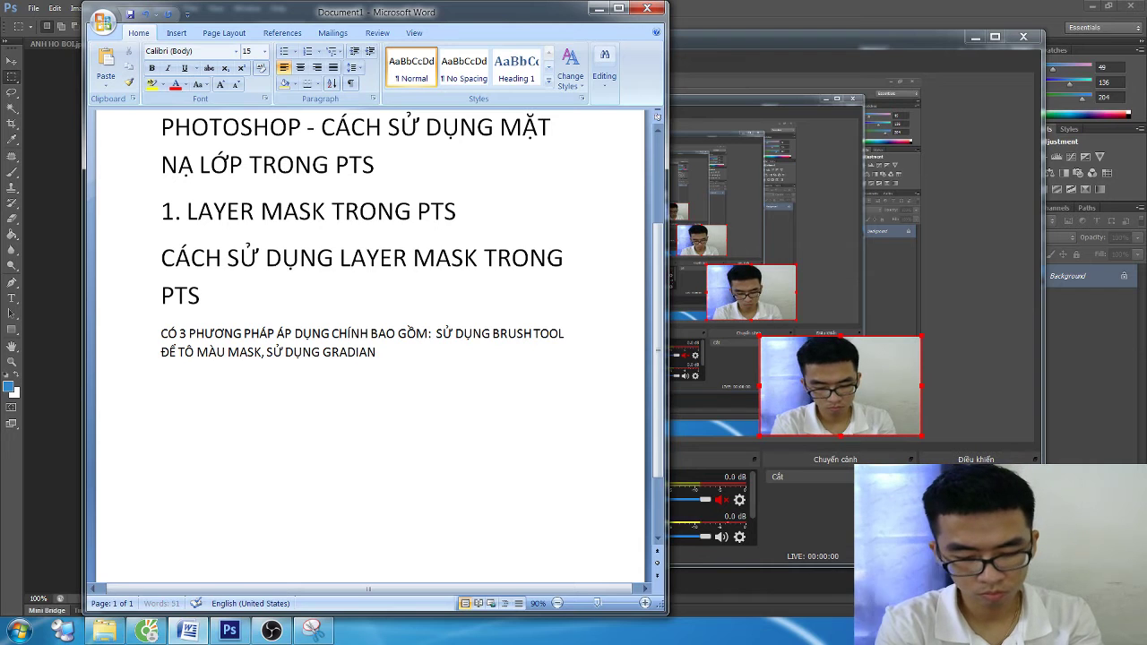
key(BackSpace)
key(BackSpace)
text(ENT)
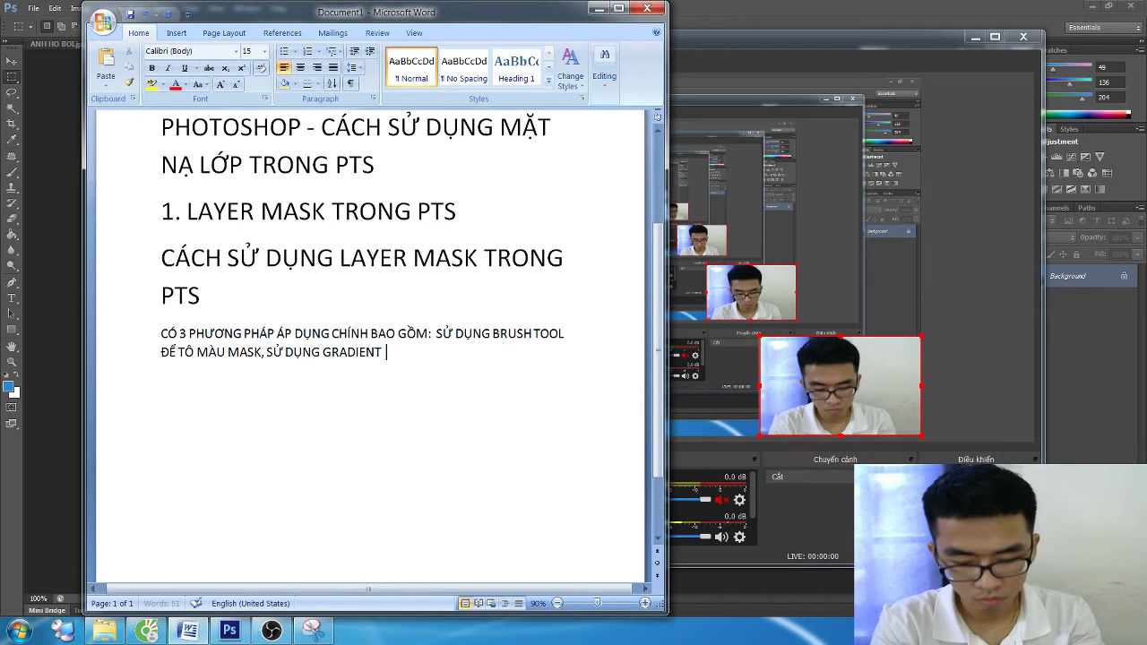
text(  ĐỂ)
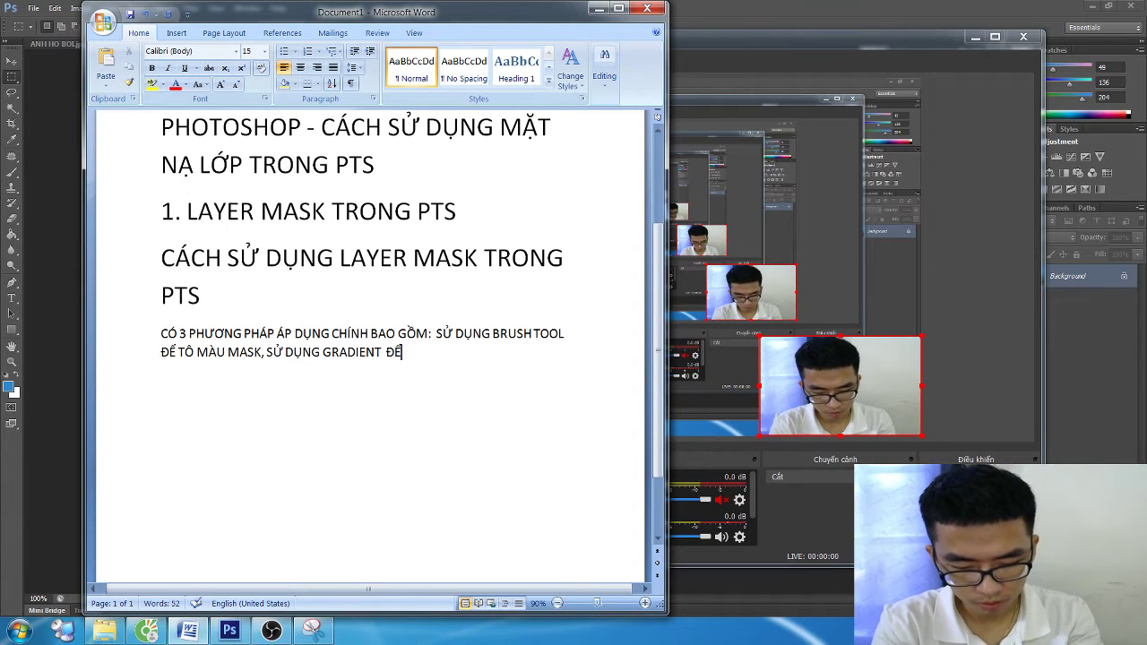
text( TÔ MÀ)
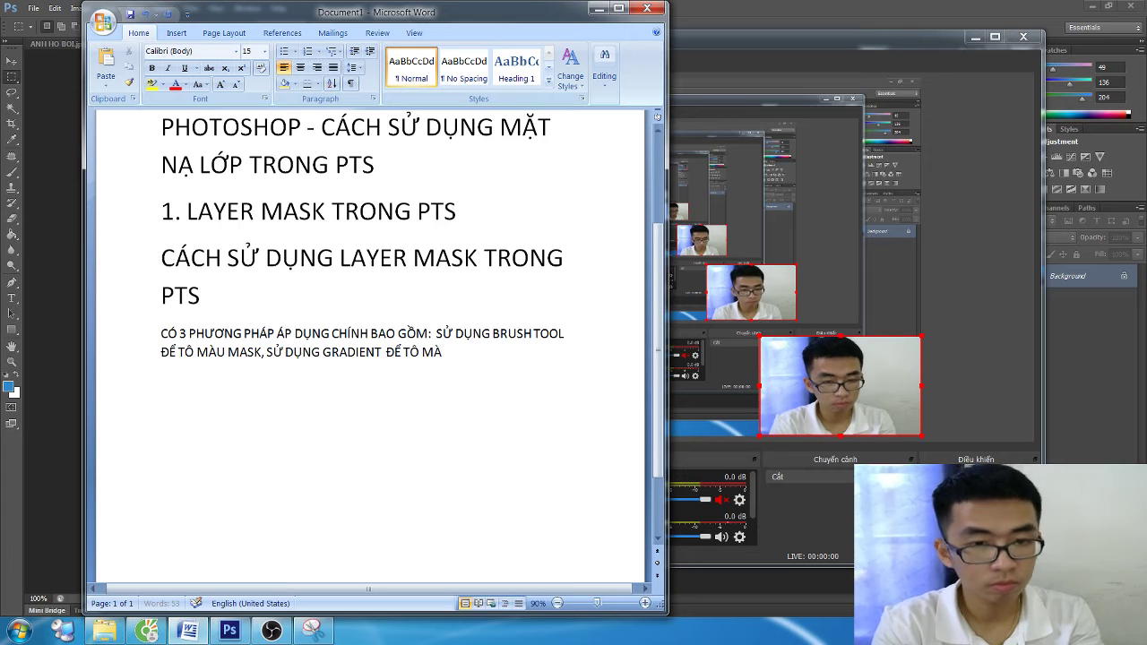
text(U MASK,)
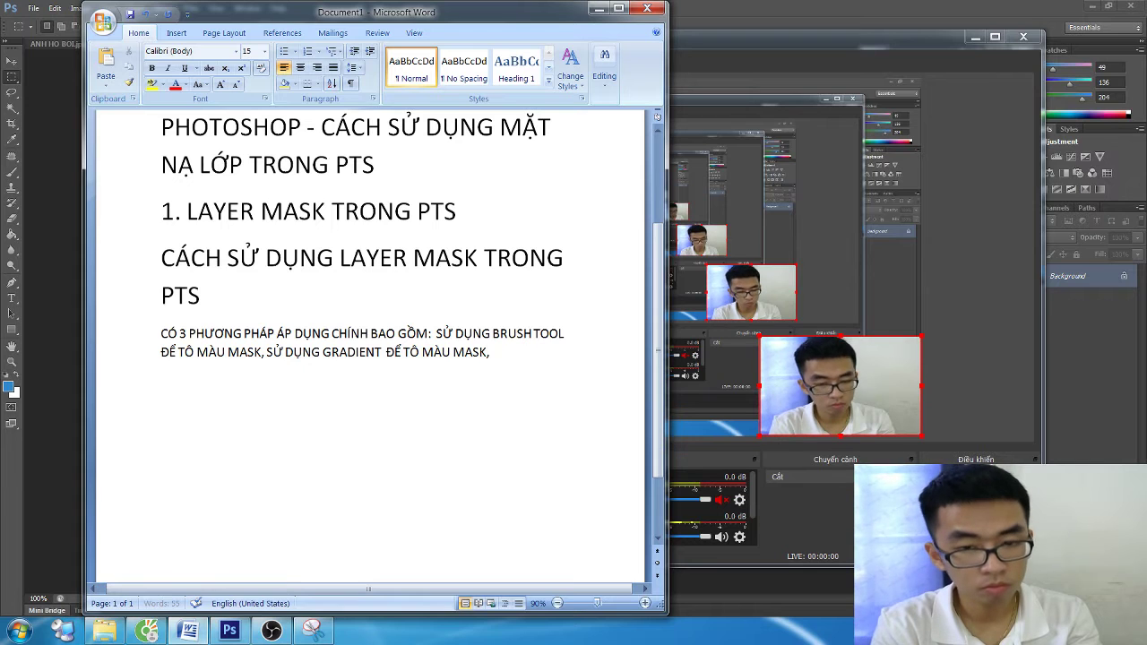
key(BackSpace)
key(BackSpace)
text(VA)
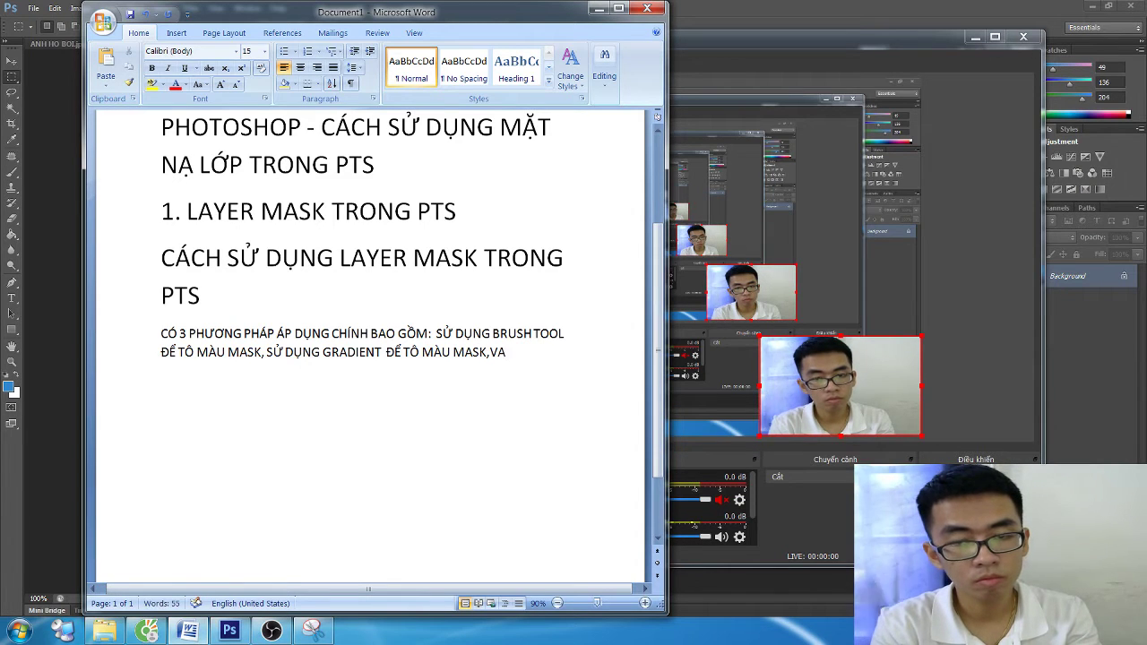
key(BackSpace)
key(BackSpace)
key(BackSpace)
text(VÀ ĐỔ MÀU)
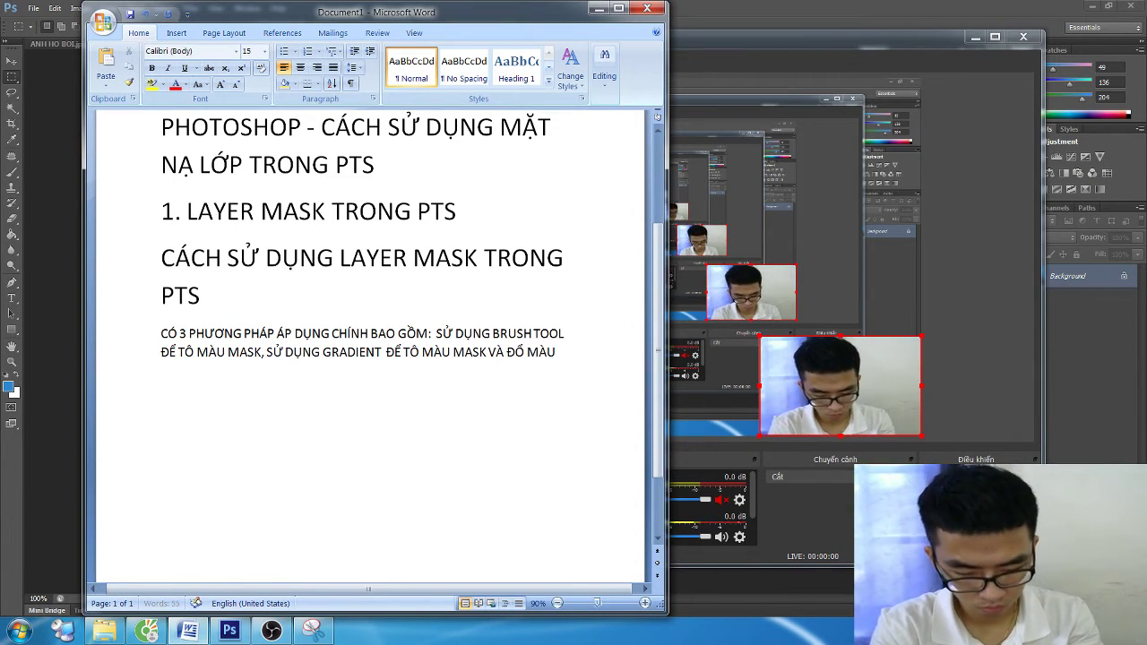
text( TRỰC)
key(BackSpace)
key(BackSpace)
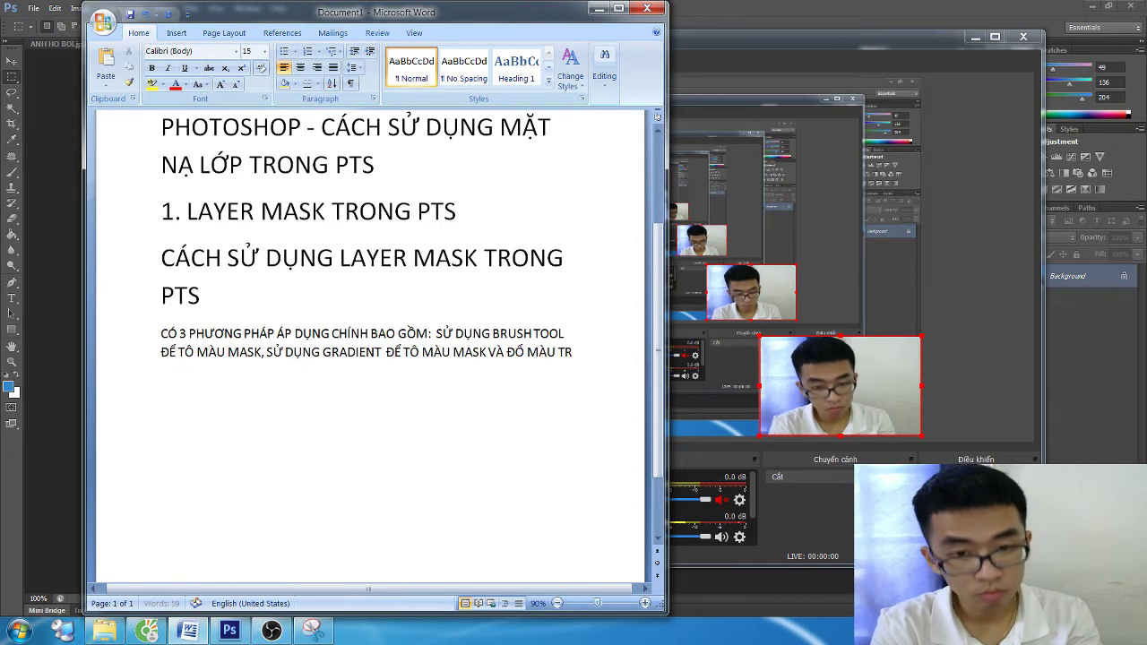
key(BackSpace)
key(BackSpace)
text(MASK TR)
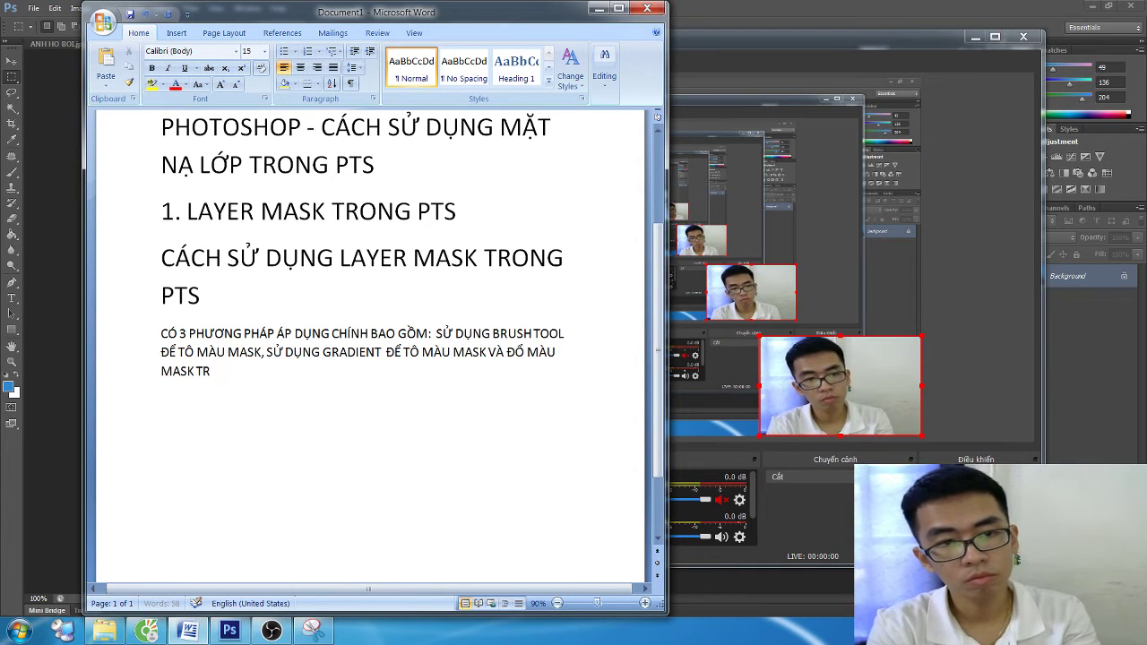
text(ỰC TIẾP)
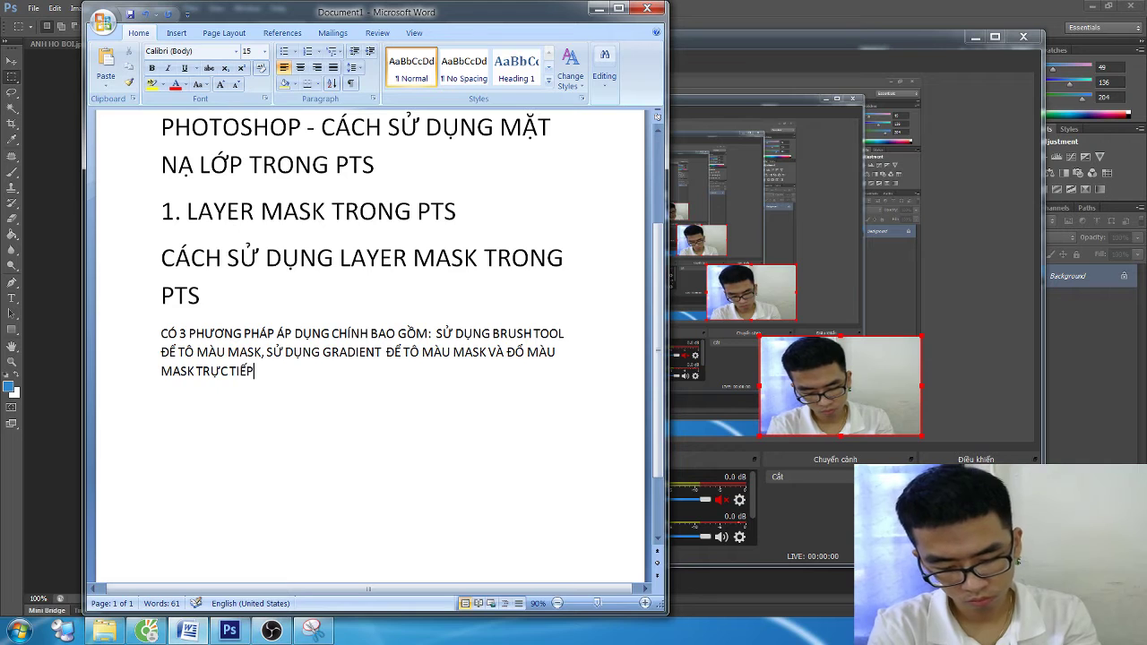
text( ( SỬ D)
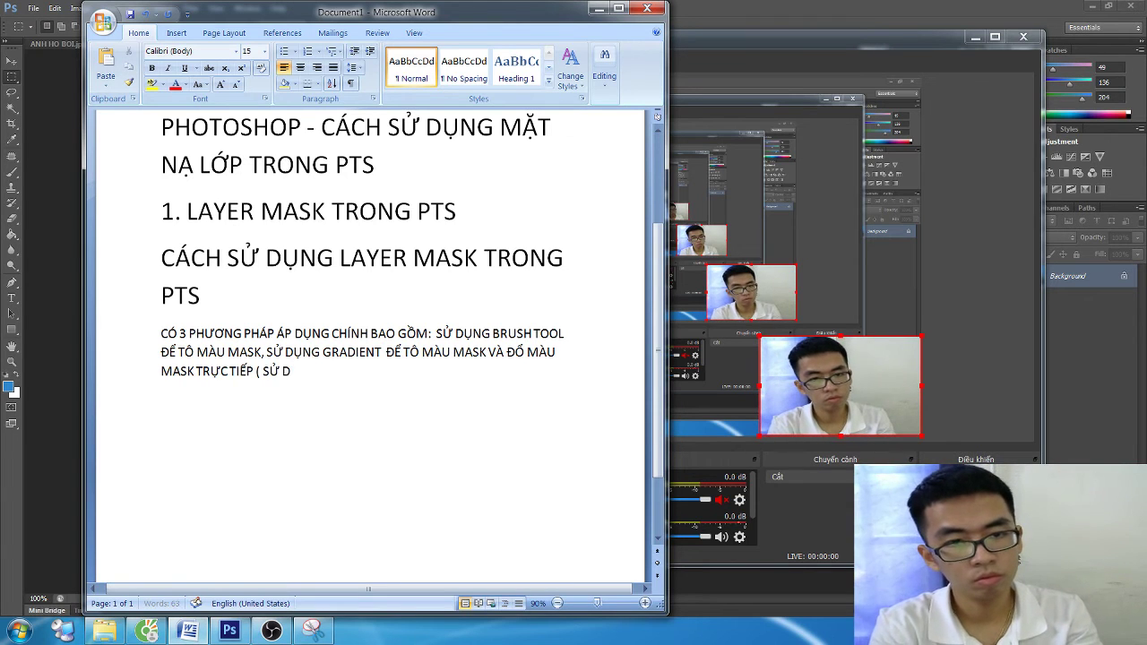
text(ỤNG VÙNG CHỌN)
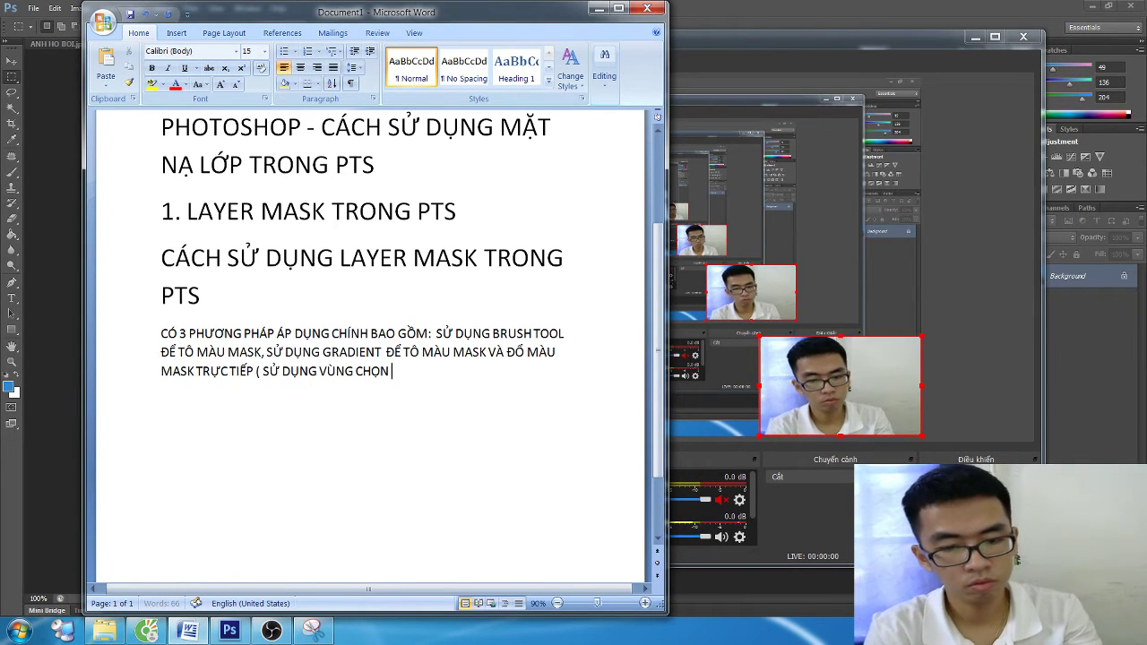
text(.)
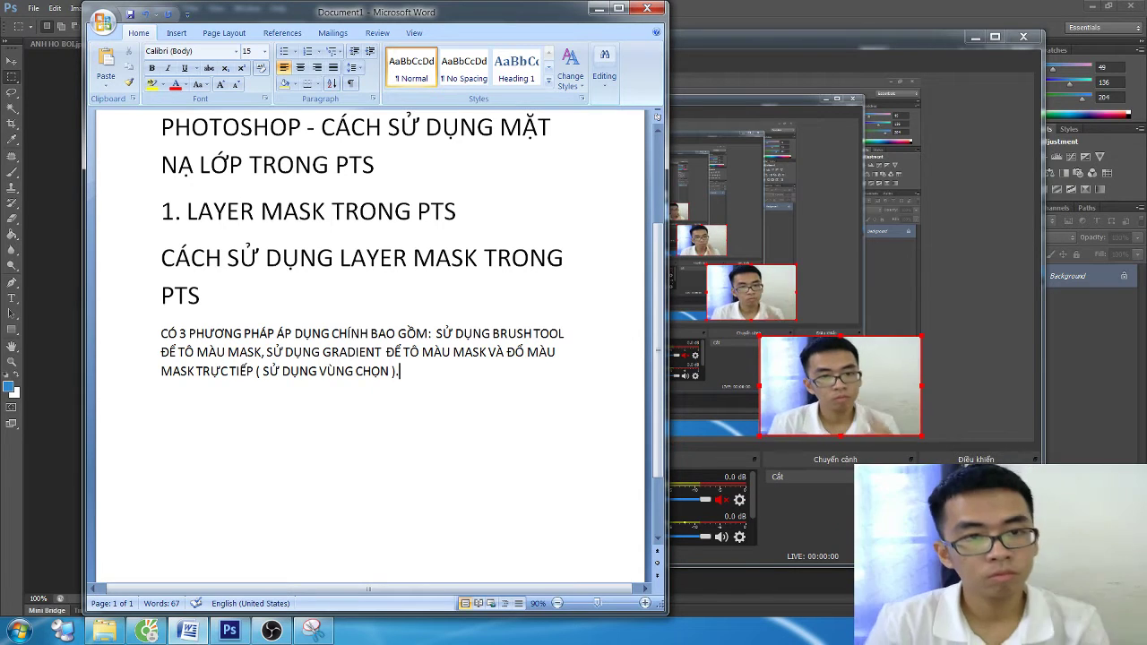
- Add a Brush Tool layer mask subheading and 'BƯỚC 1: CHỌN LAYER THUMBNAIL CẦN ÁP DỤNG LAYER MASK'
key(Return)
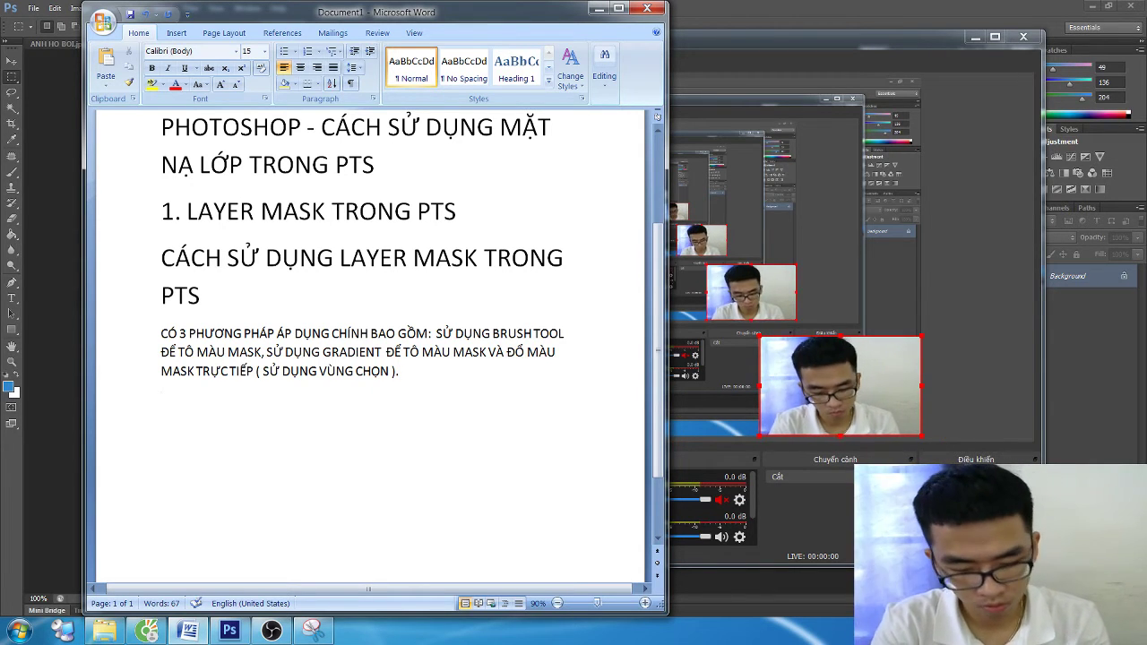
text(SỬ DỤNG)
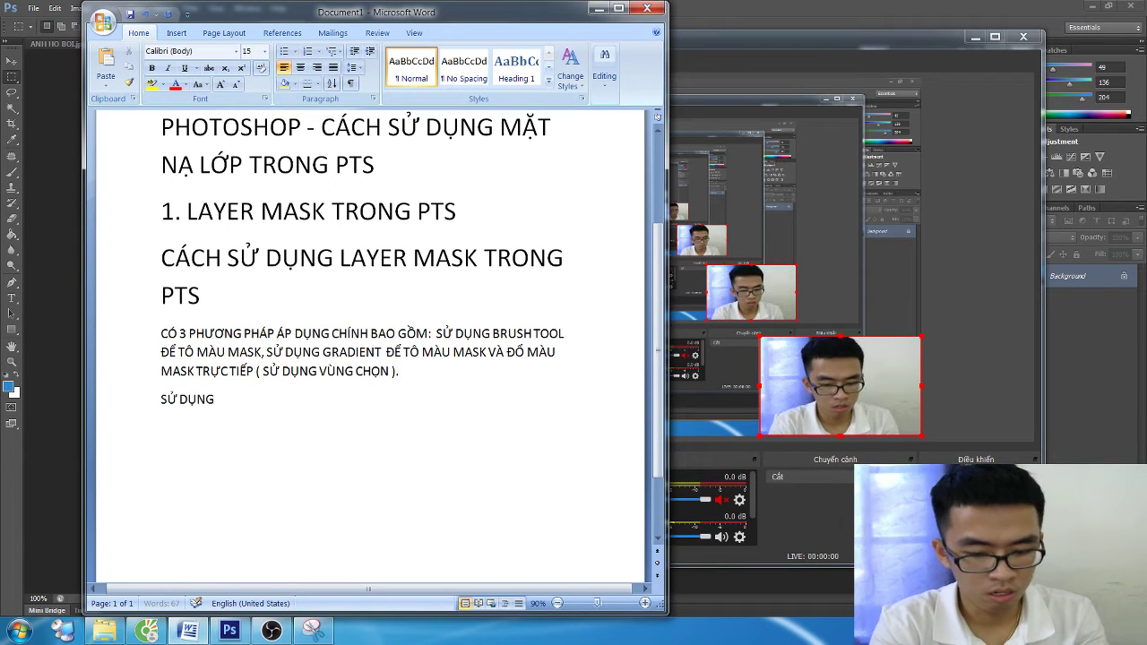
text( LAYER M)
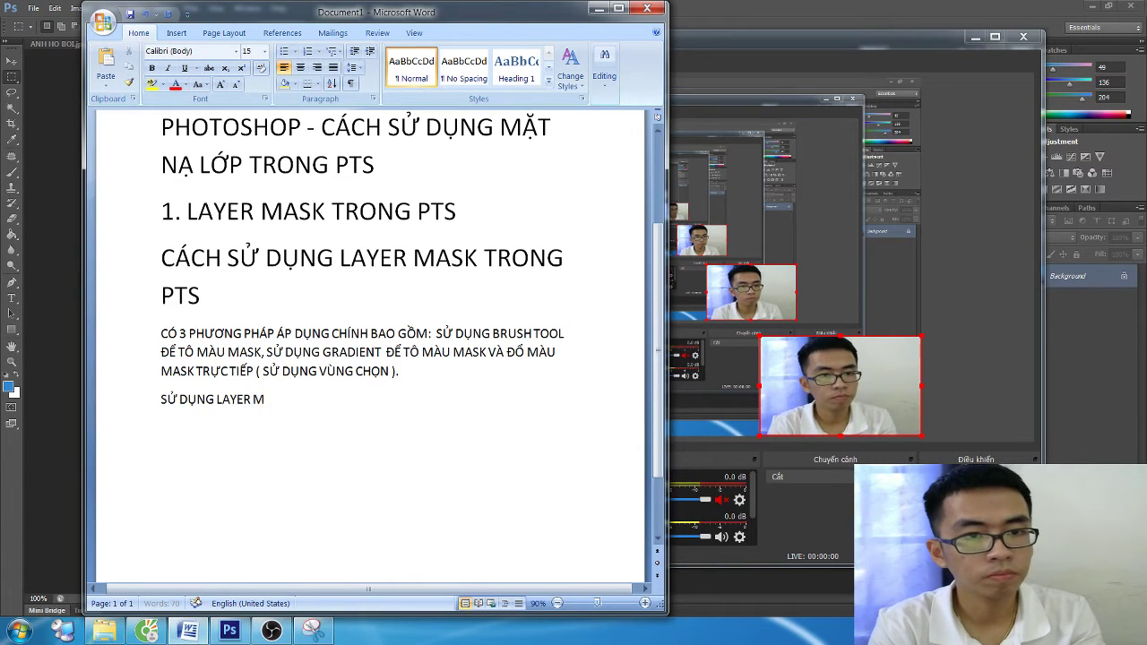
text(Á)
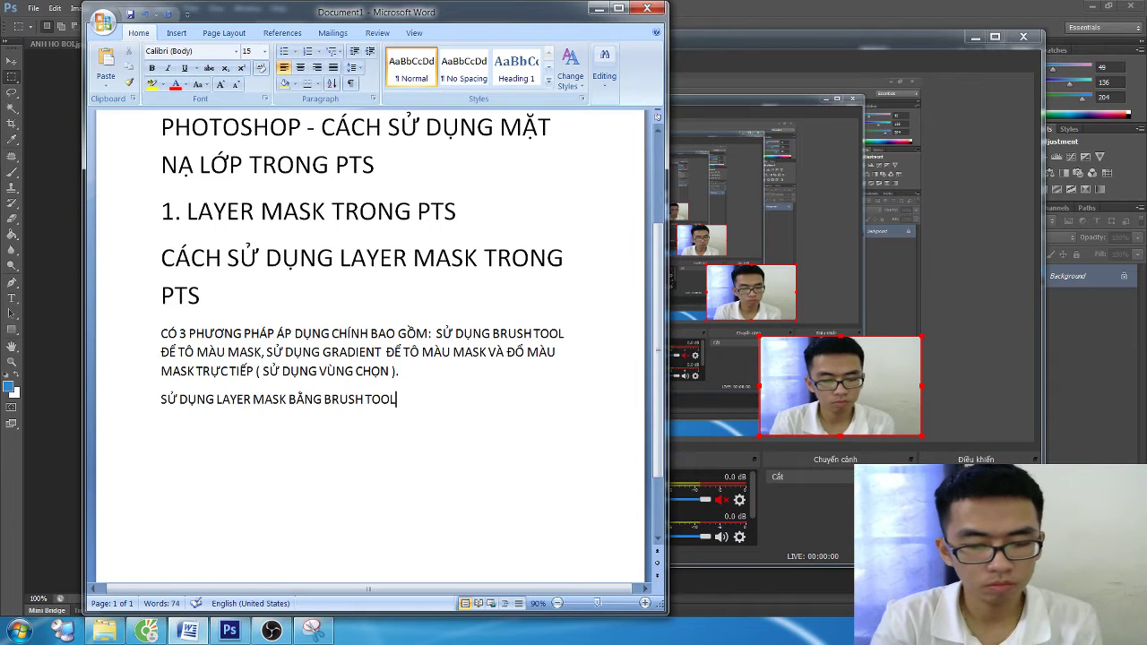
text(BƯỚj)
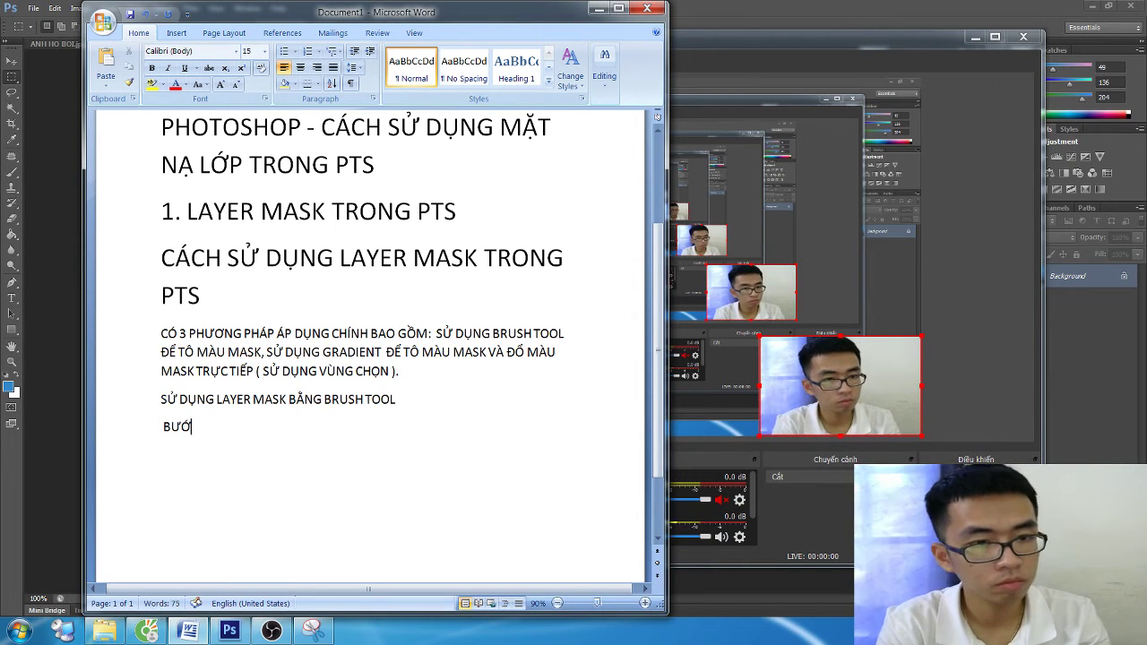
text(C 1: CHỌ)
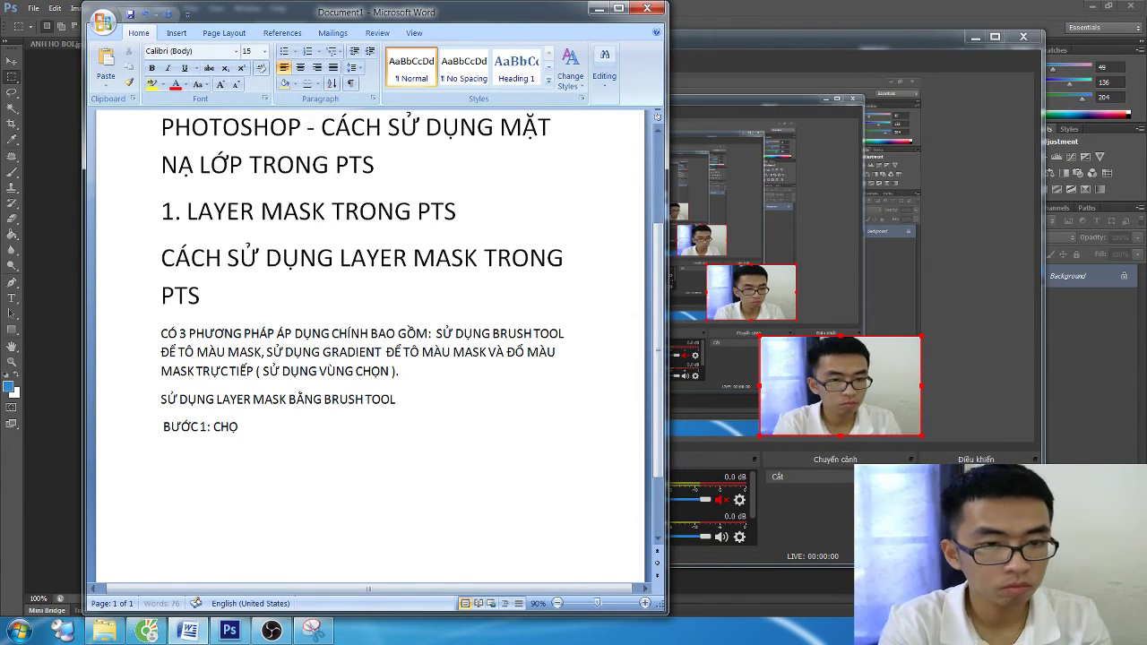
text(N LAYER THUMB)
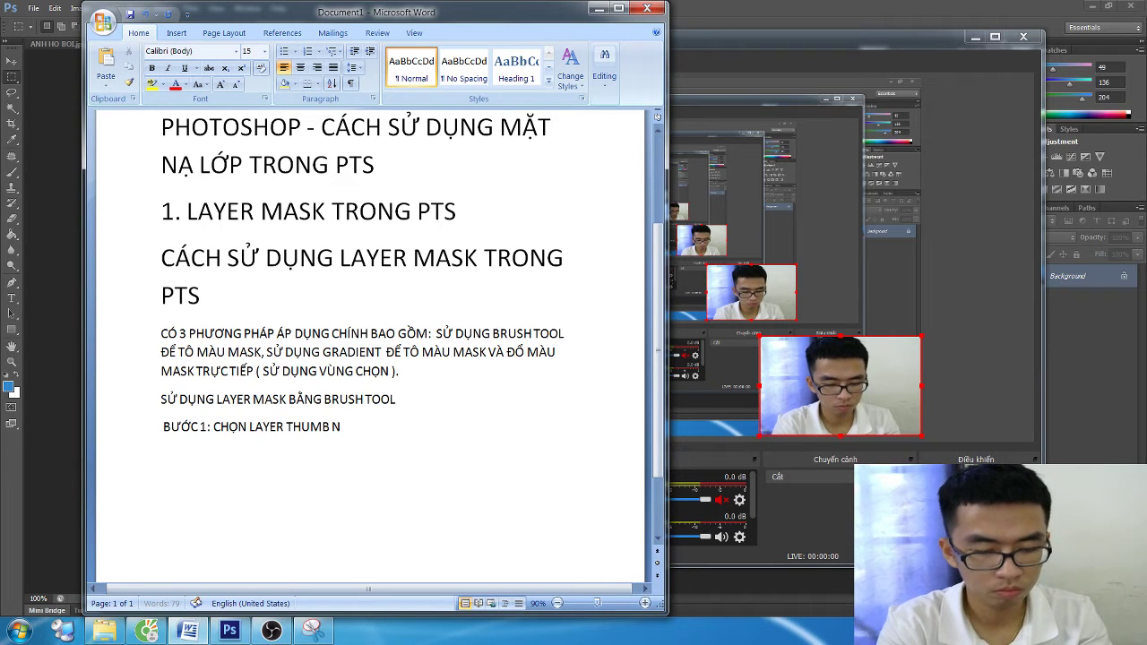
text(NAIL)
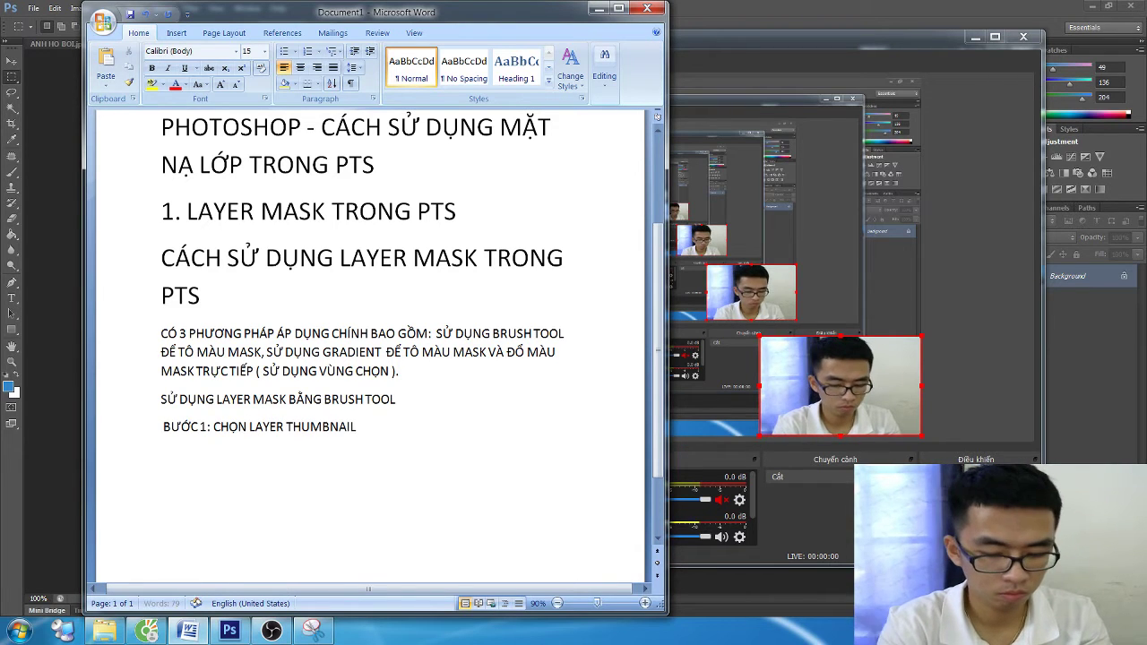
text( CẦN ÁP DỤNG LA)
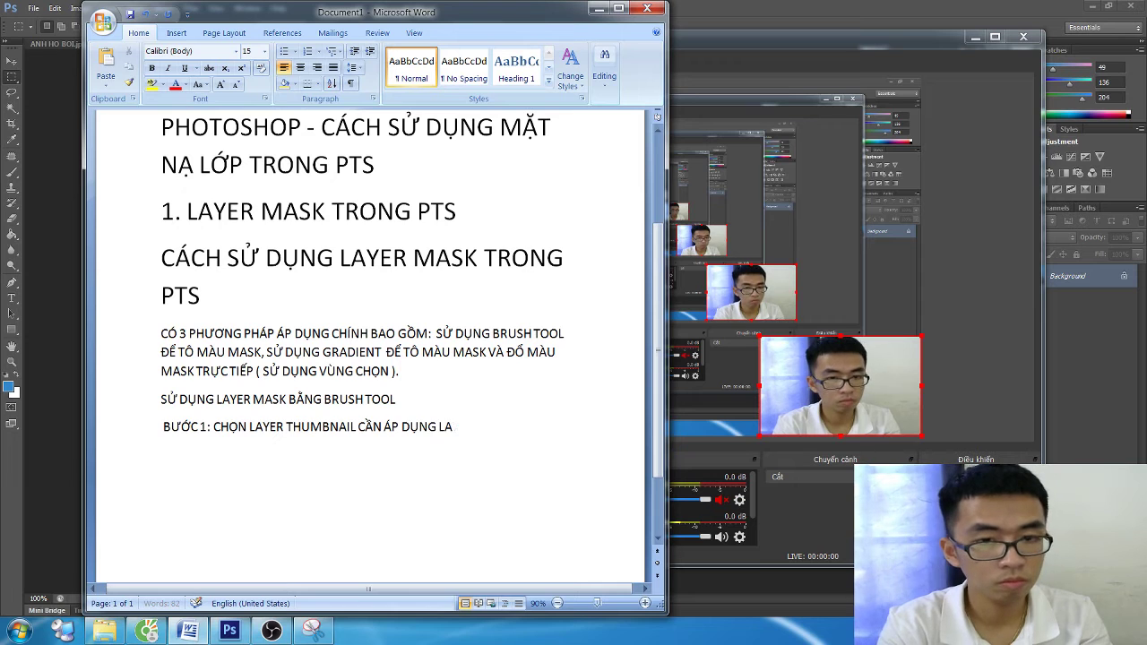
text(YER MASK)
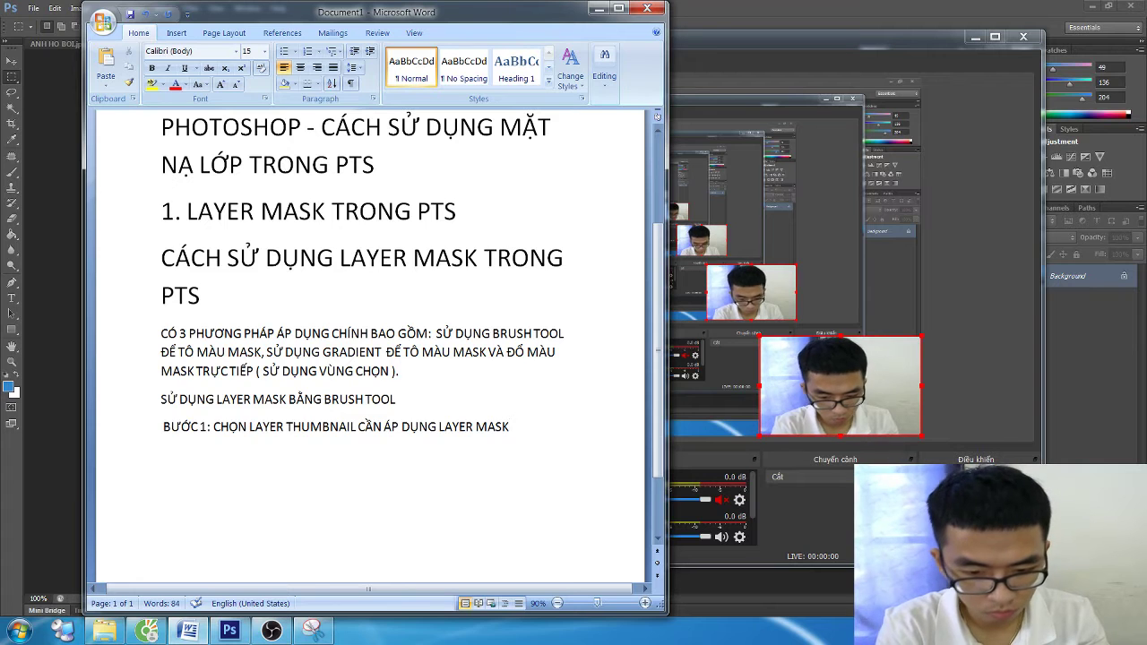
text(>)
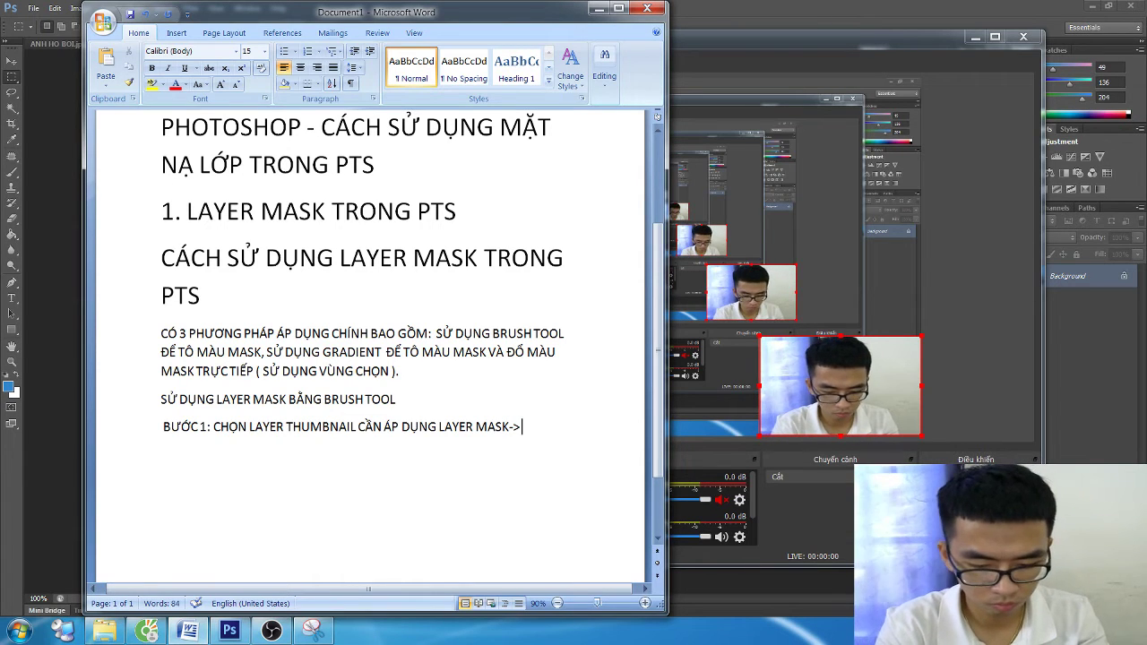
key(BackSpace)
key(BackSpace)
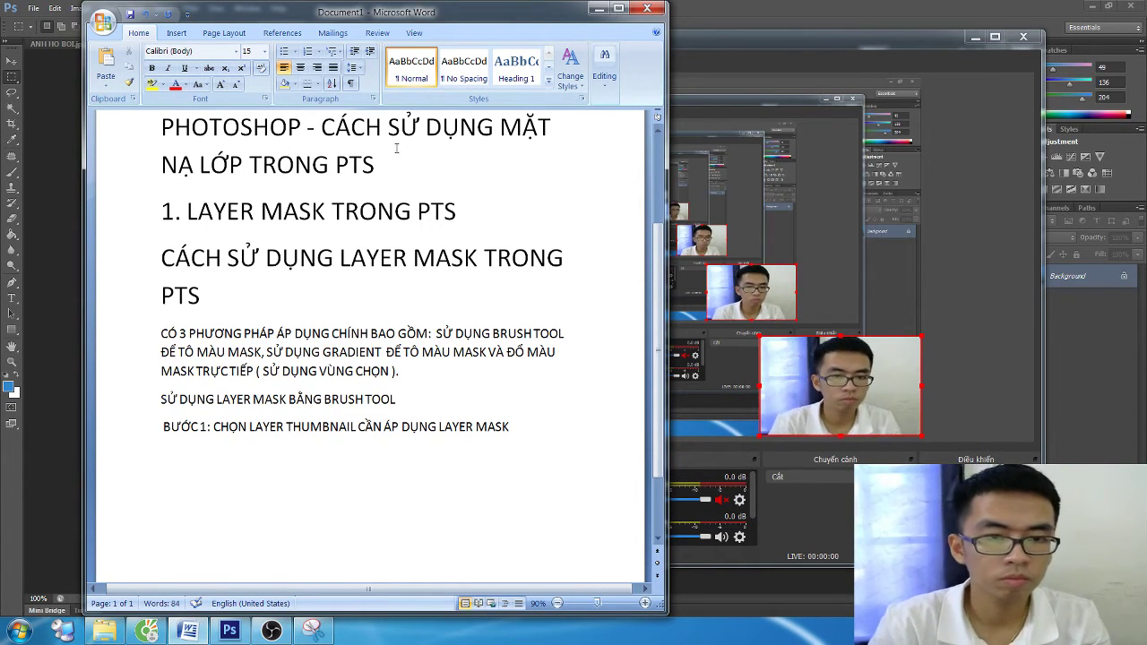
- Close all three open Photoshop images without saving
click(1014, 395)
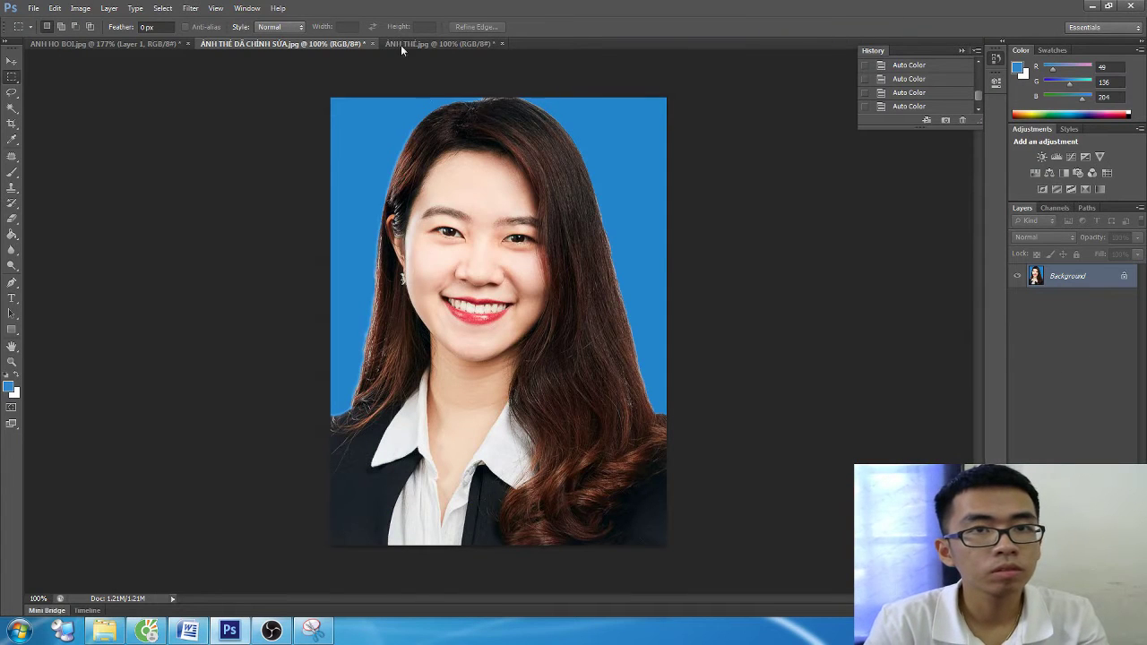
key(ctrl+w)
click(563, 240)
key(ctrl+w)
click(563, 240)
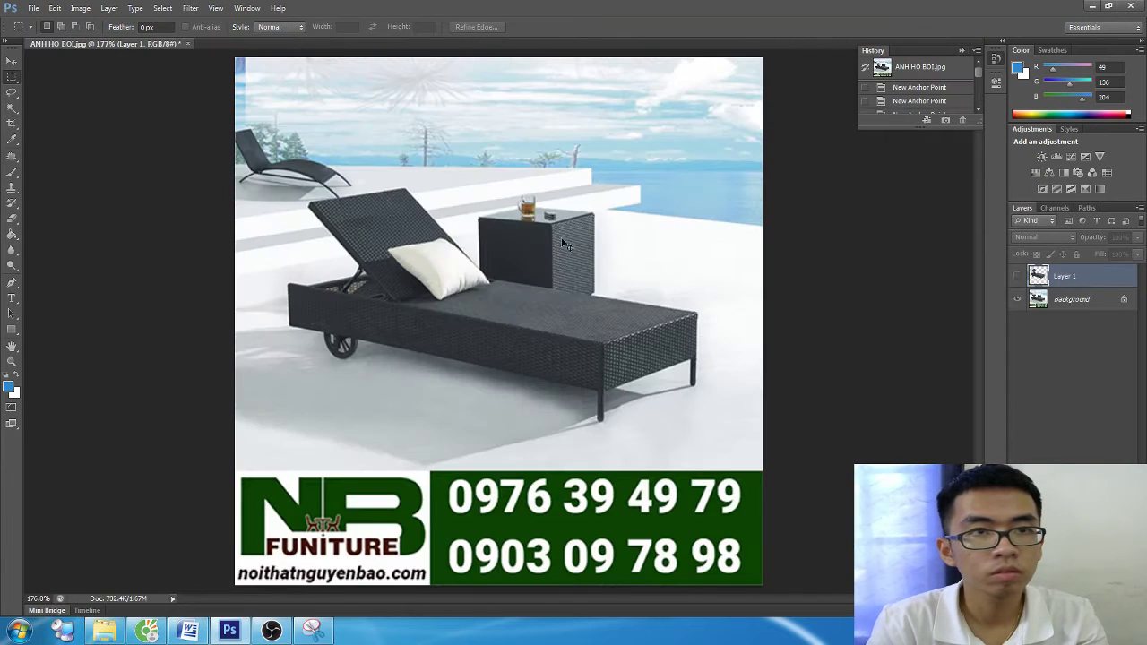
key(ctrl+w)
click(563, 240)
- Open HOA SEN.jpg and add a white layer mask to its layer
click(33, 8)
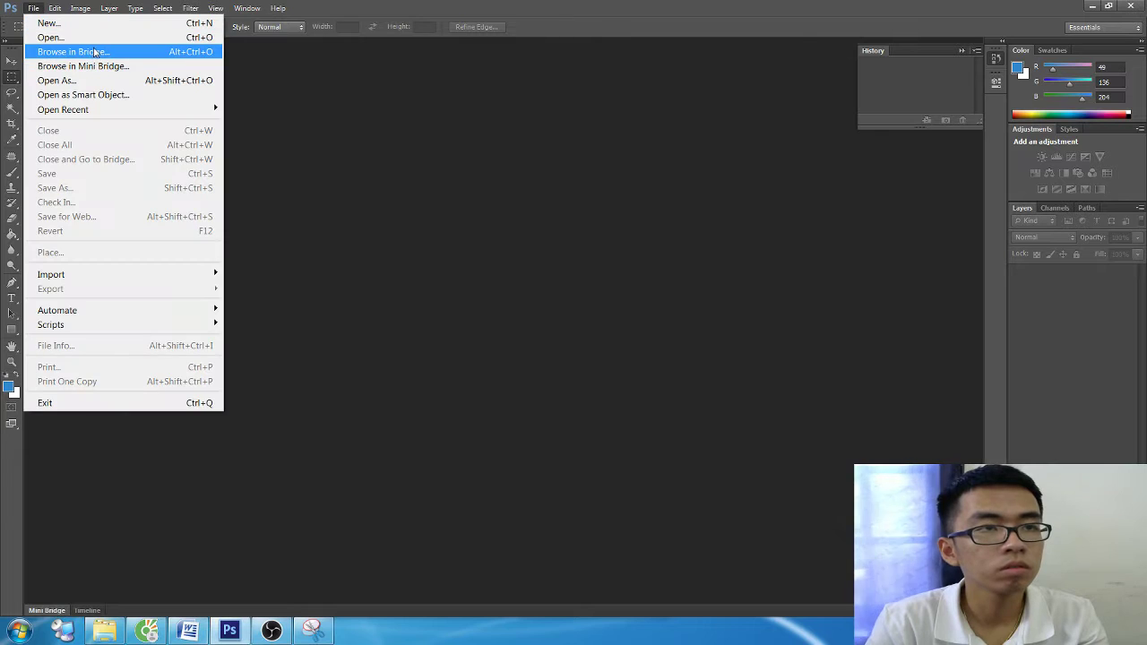
click(108, 38)
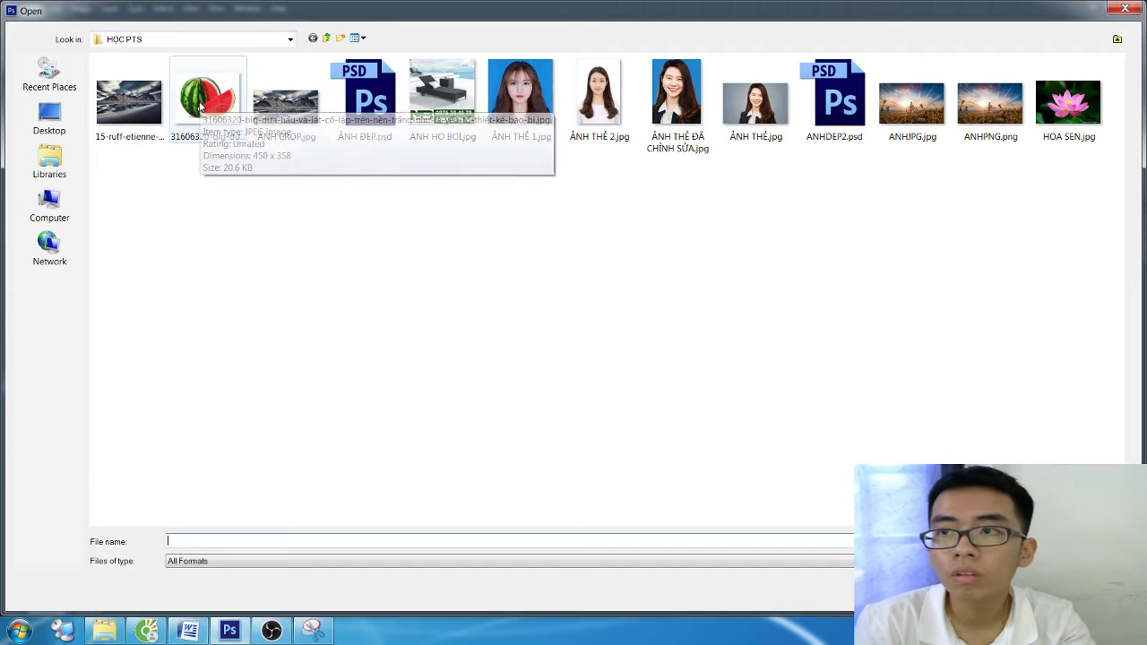
double_click(1068, 101)
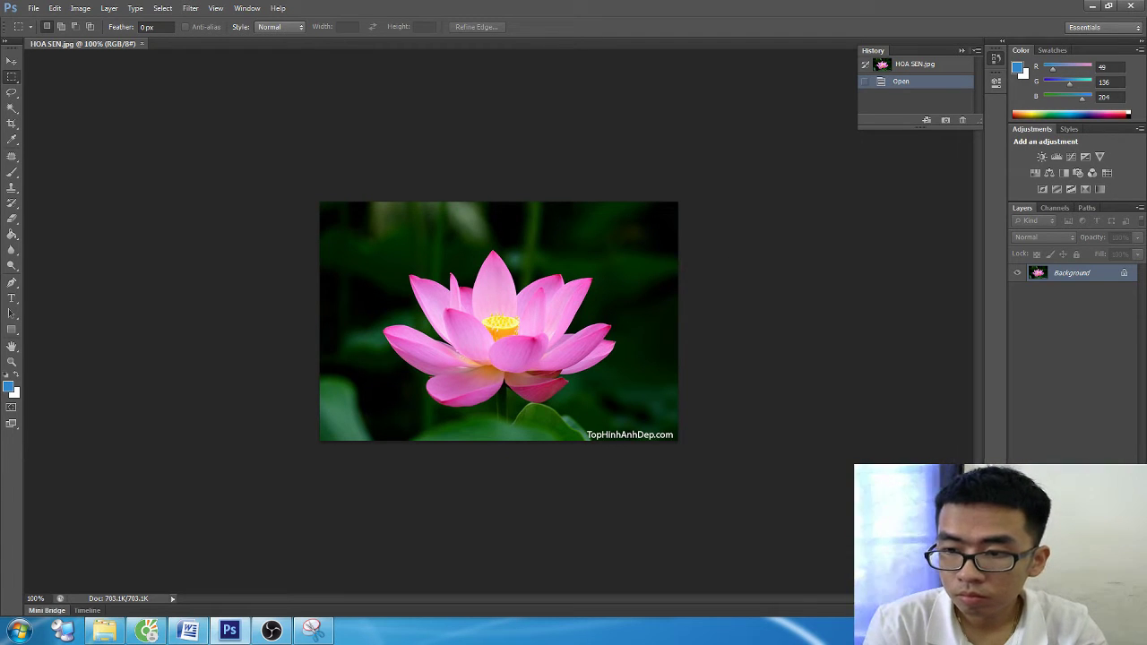
click(1071, 587)
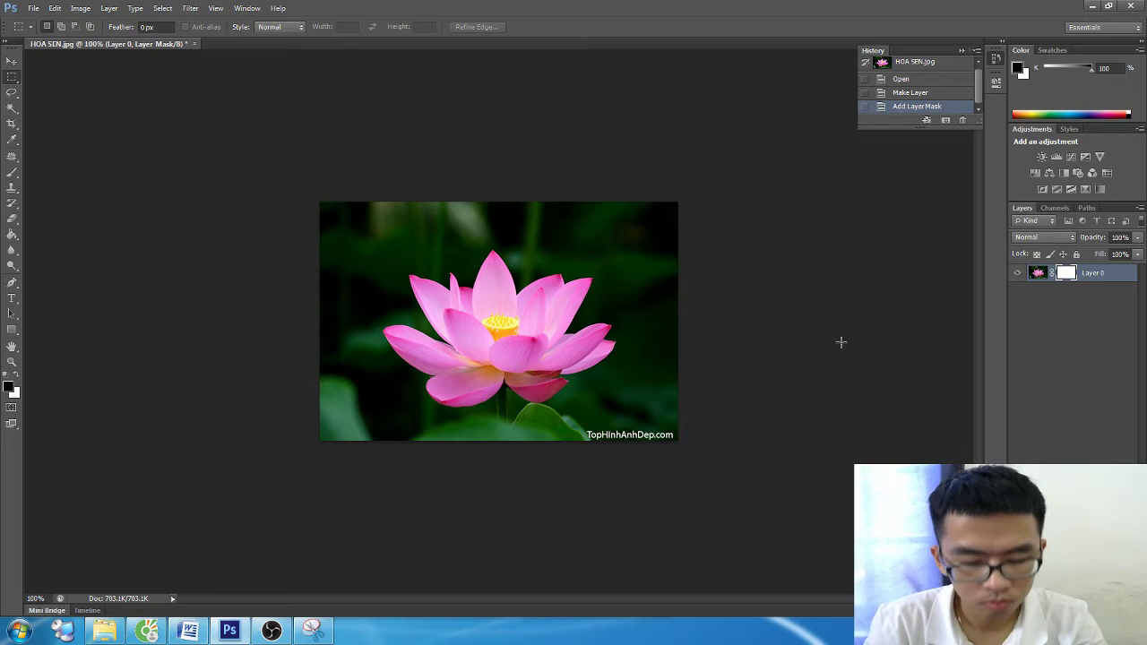
key(alt+Tab)
- Drop the premature 'BƯỚC 2:' and end step 1 with '-> CLICK CHỌN LAYER MASK'
text(BƯỚC)
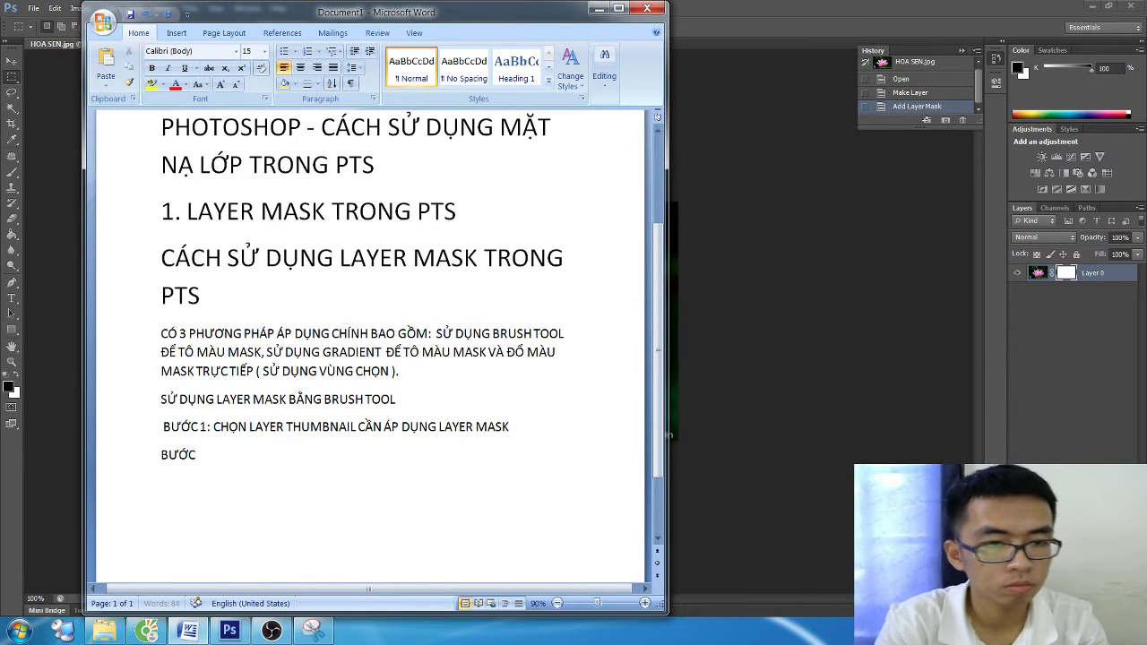
text( 2:)
key(BackSpace)
key(BackSpace)
key(BackSpace)
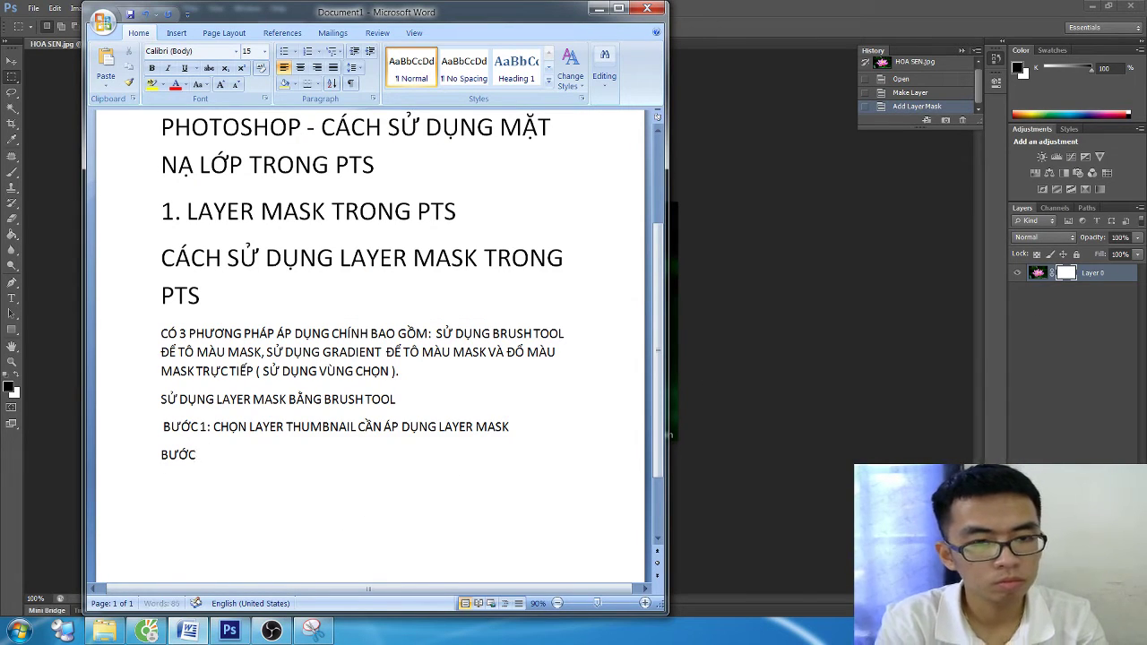
key(BackSpace)
key(BackSpace)
key(BackSpace)
text(K)
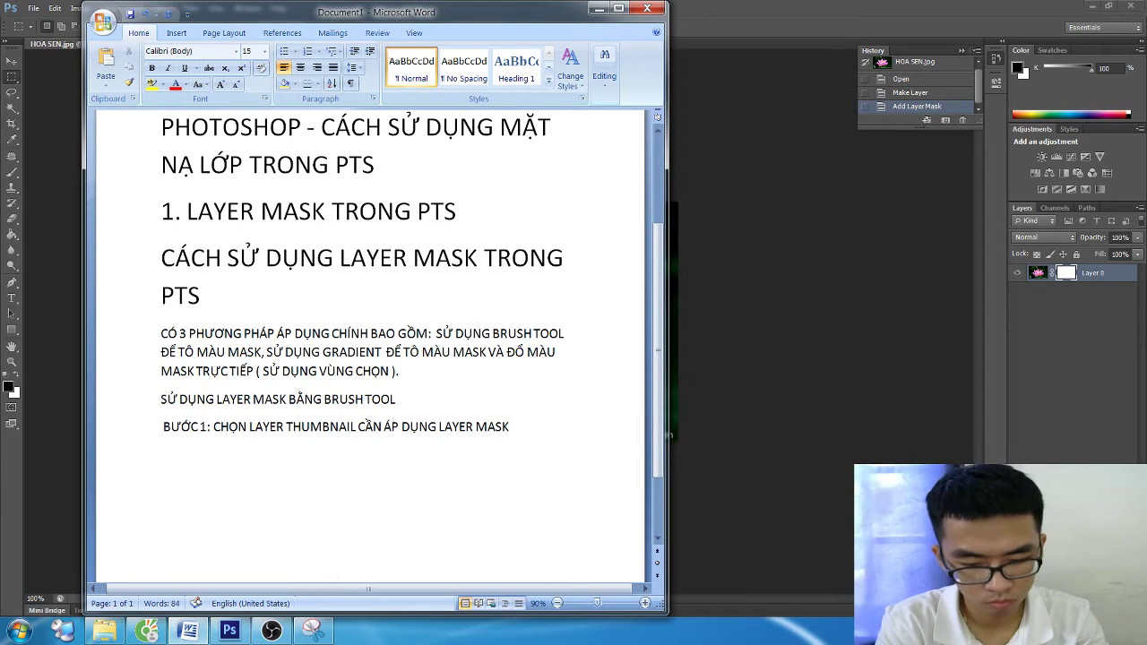
text( -)
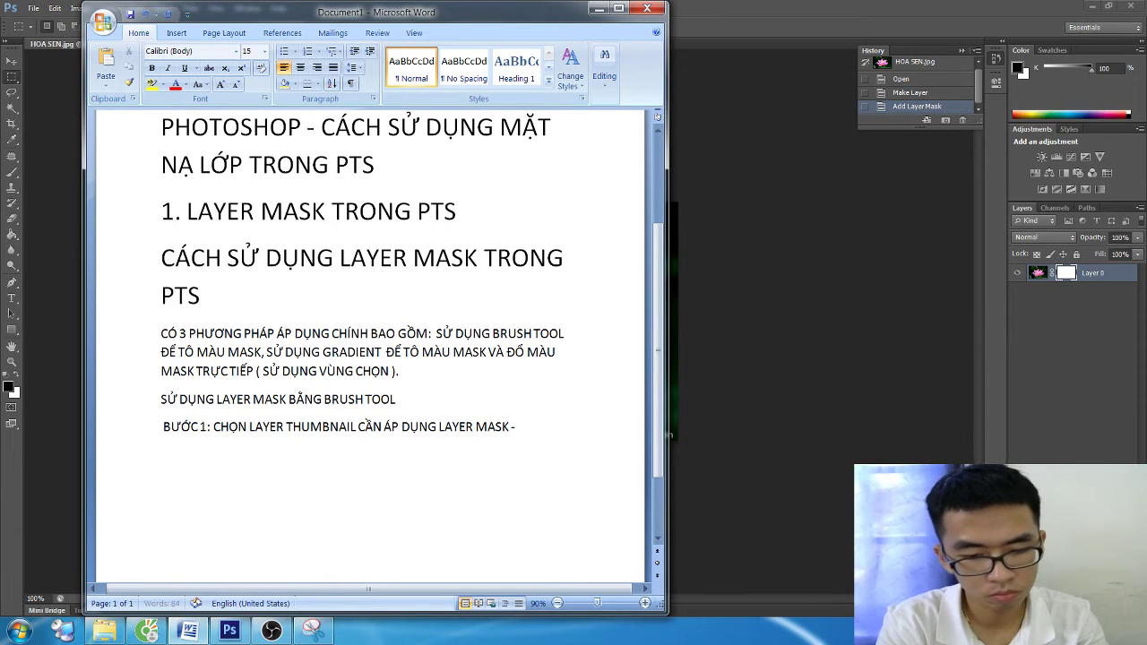
text(> CLICK CHỌN)
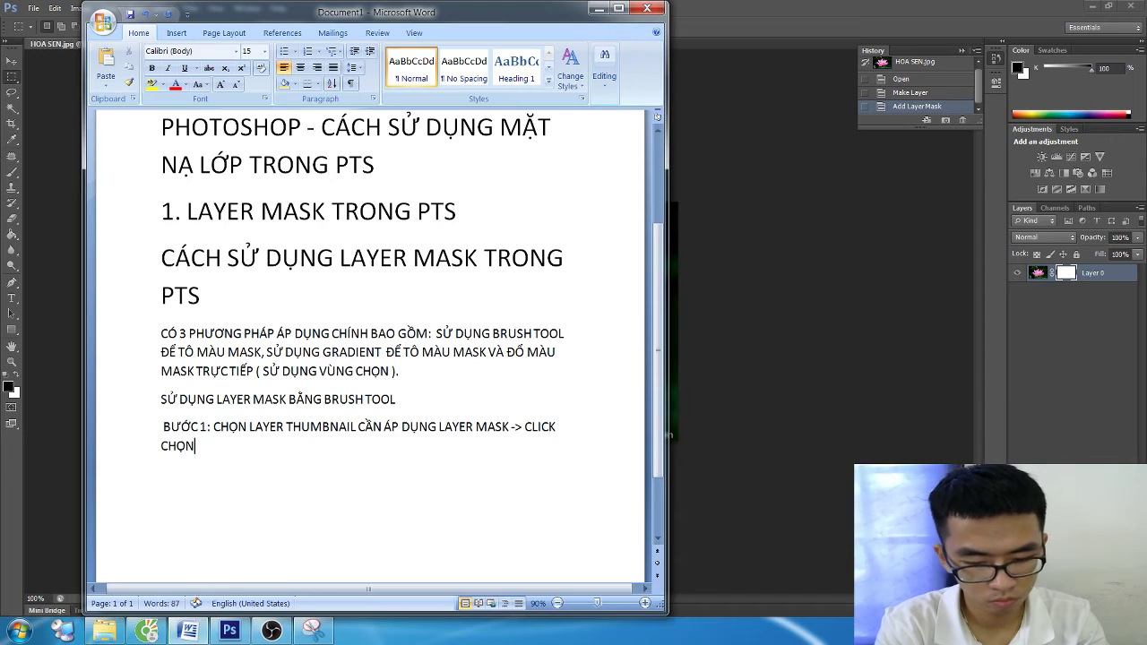
text( LAYHE)
key(BackSpace)
key(BackSpace)
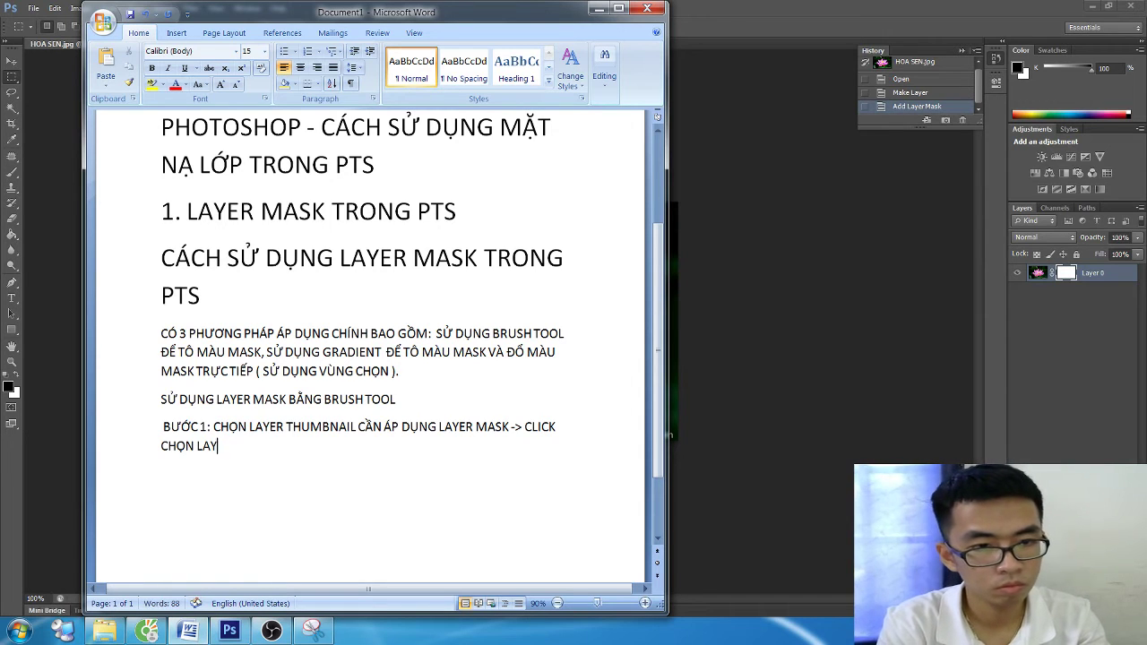
text(ER MÁsk)
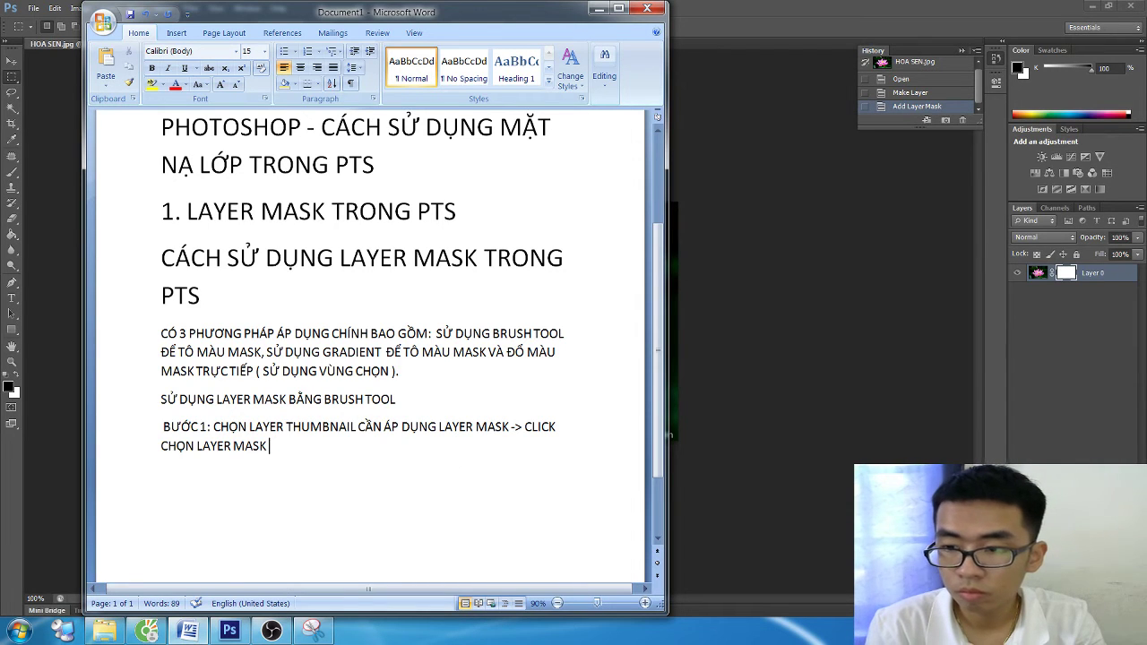
- Snip the layer mask button icon and paste it after LAYER MASK in step 1
click(3, 620)
click(53, 40)
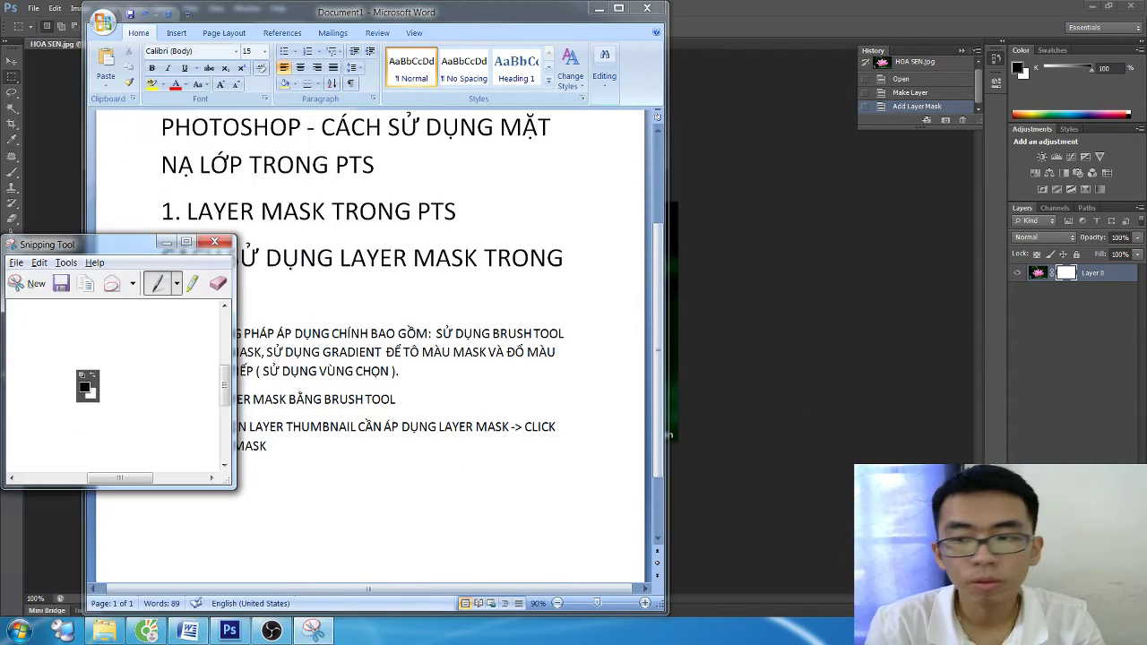
click(35, 283)
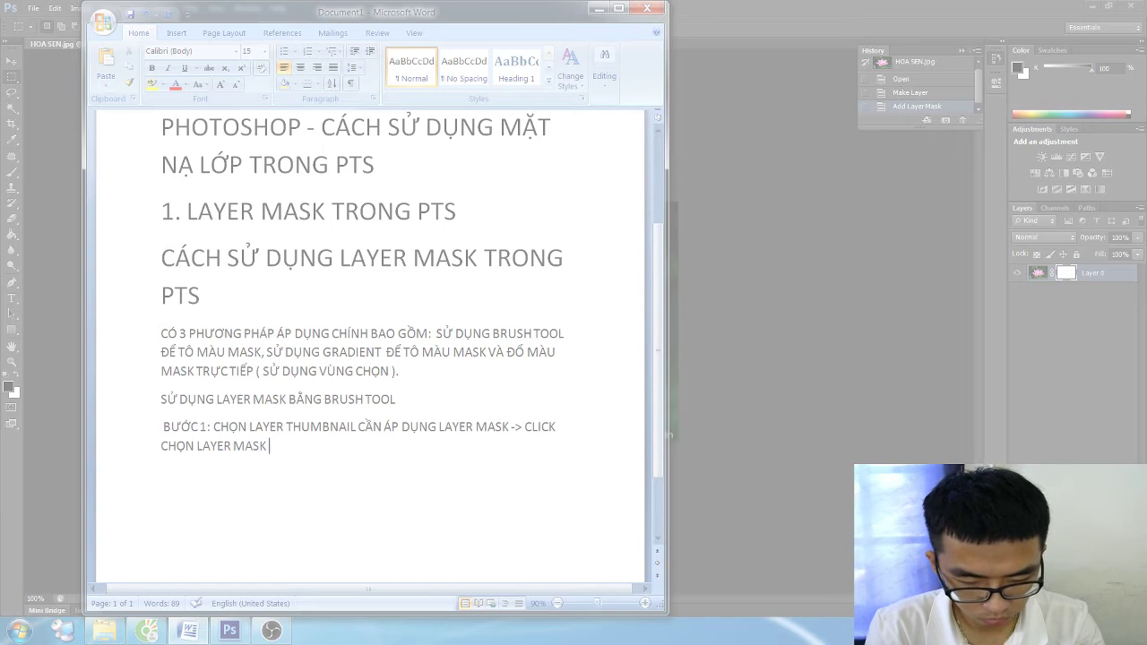
click(668, 435)
click(269, 446)
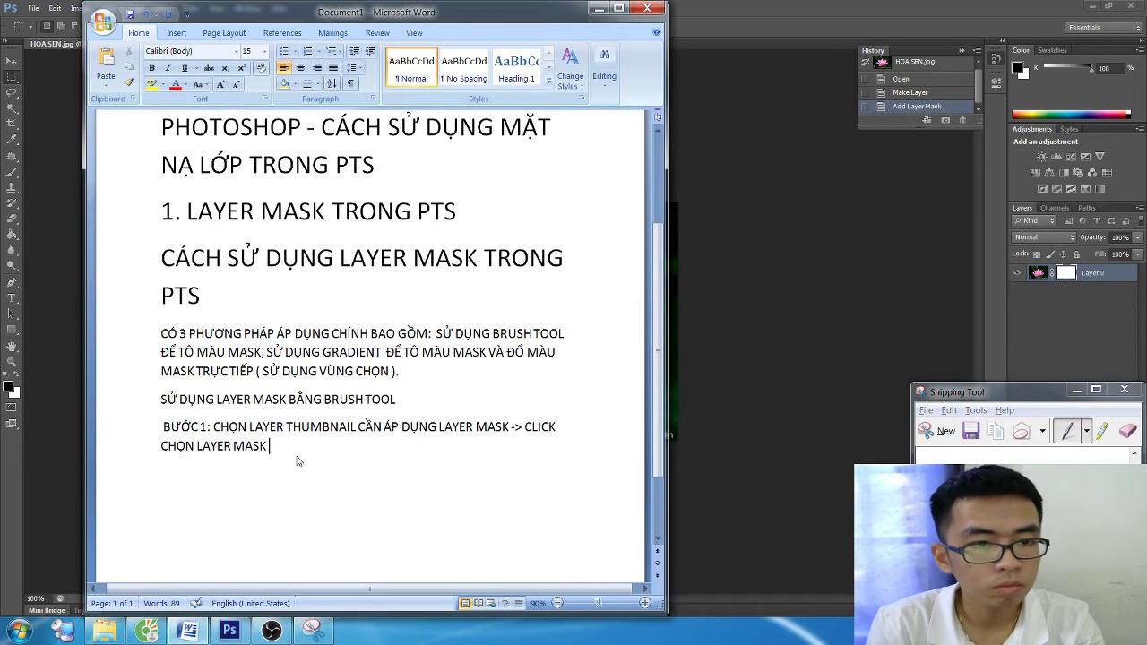
click(475, 428)
key(ctrl+v)
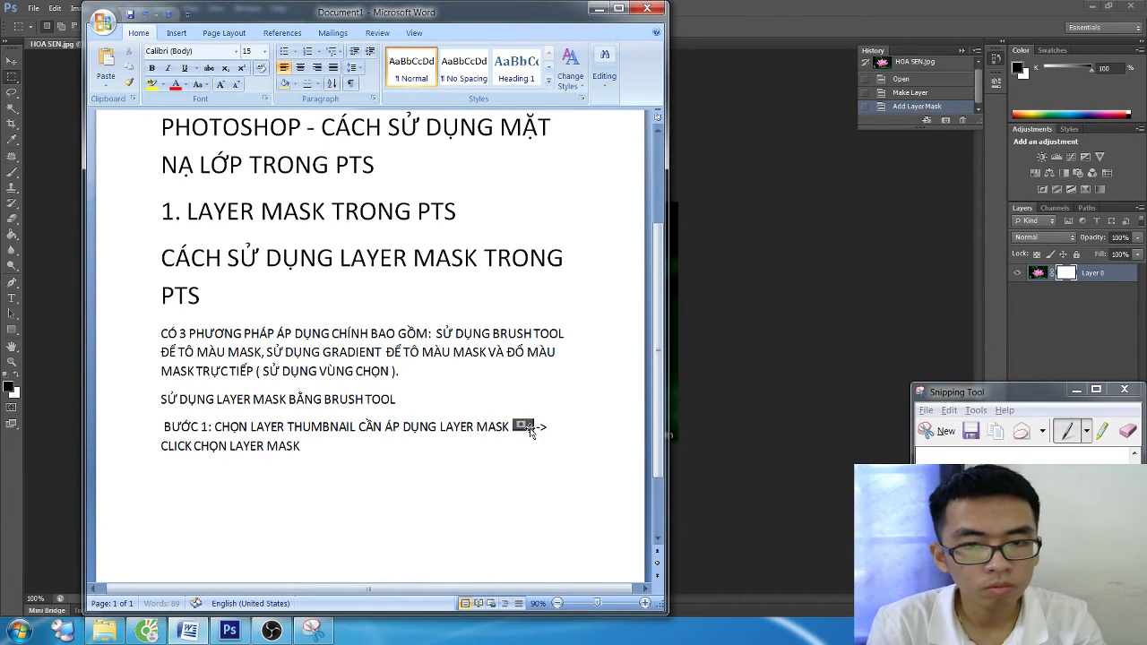
click(373, 443)
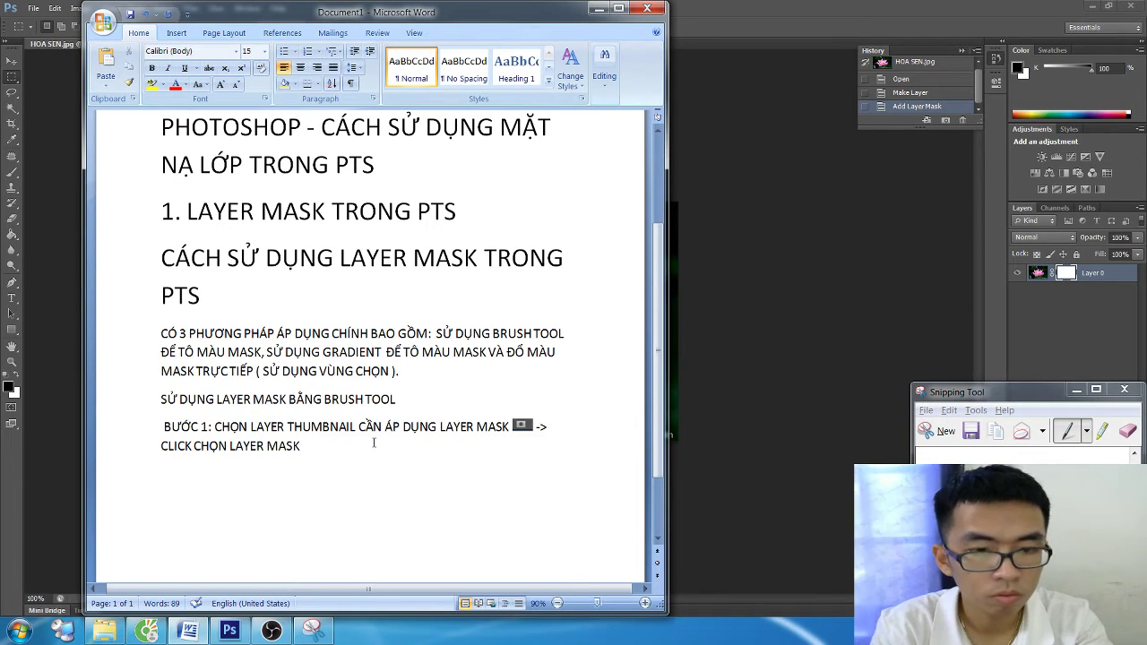
- Move the mask icon after 'CLICK CHỌN LAYER MASK' and note a white layer appears beside it
text(()
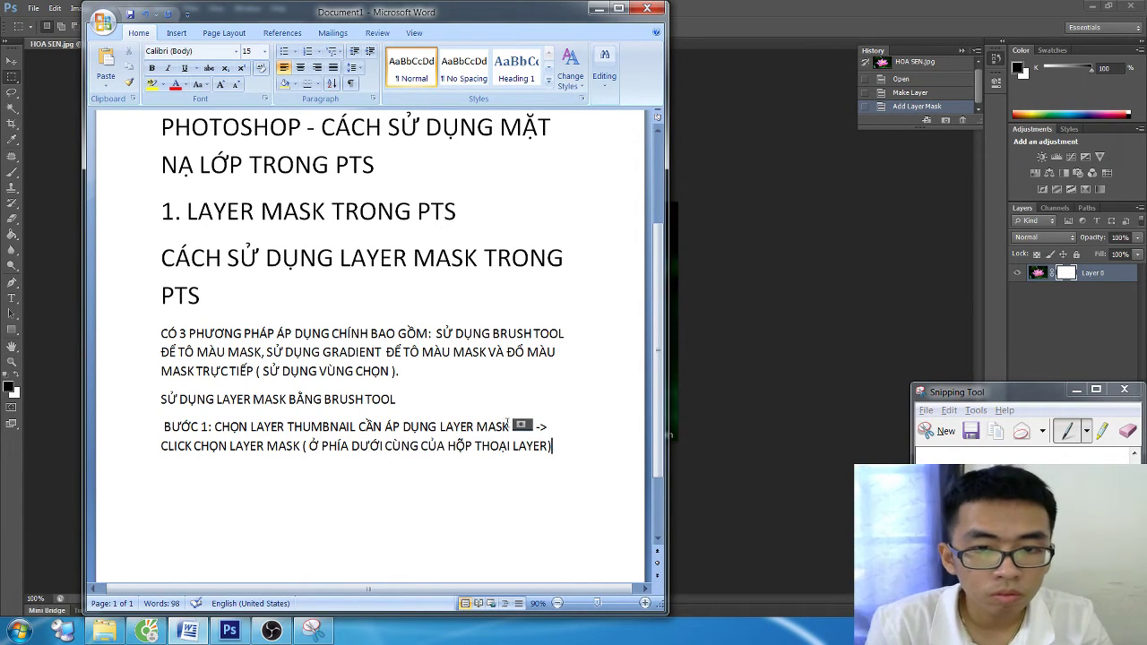
mouse_move(522, 428)
mouse_down()
mouse_move(479, 427)
mouse_move(534, 427)
mouse_up()
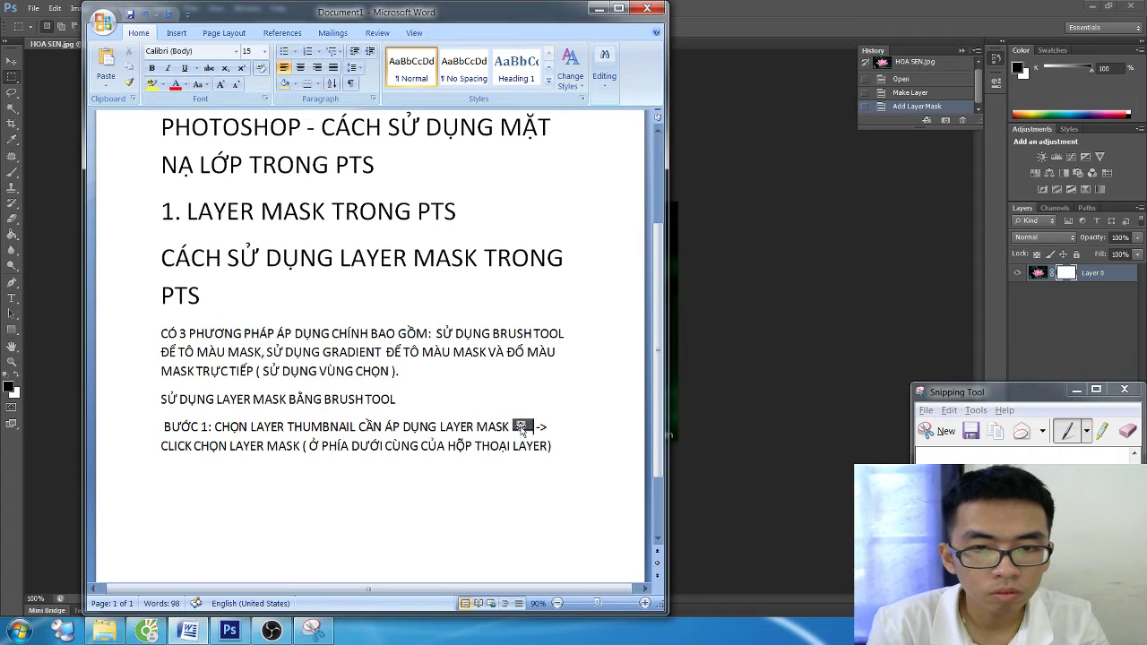
key(Delete)
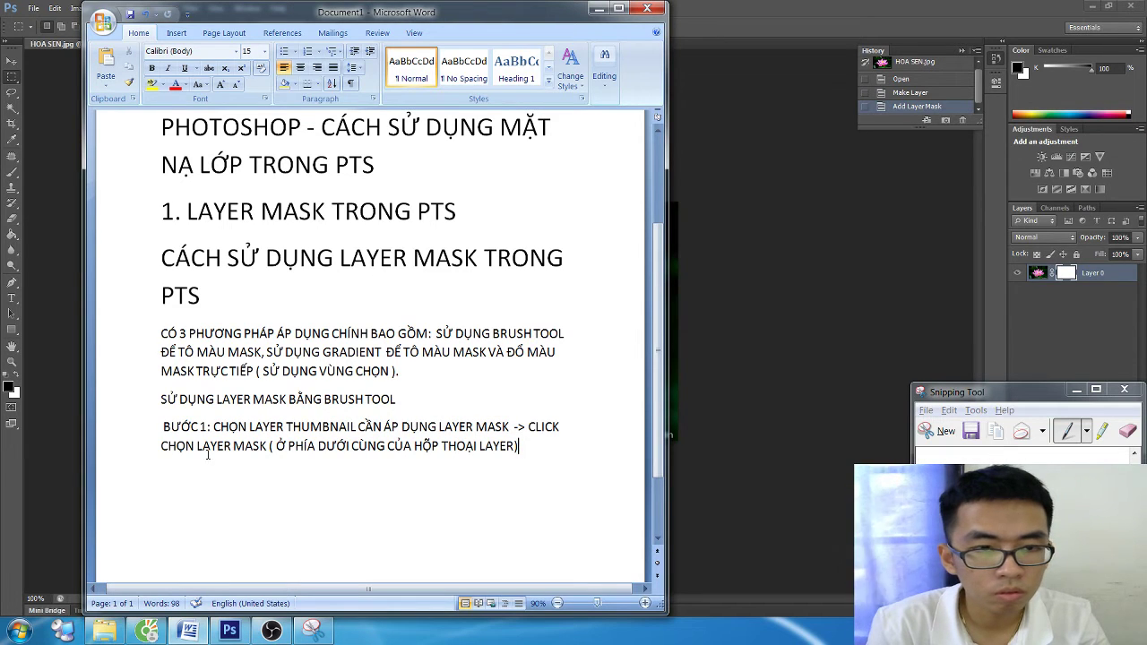
key(ctrl+v)
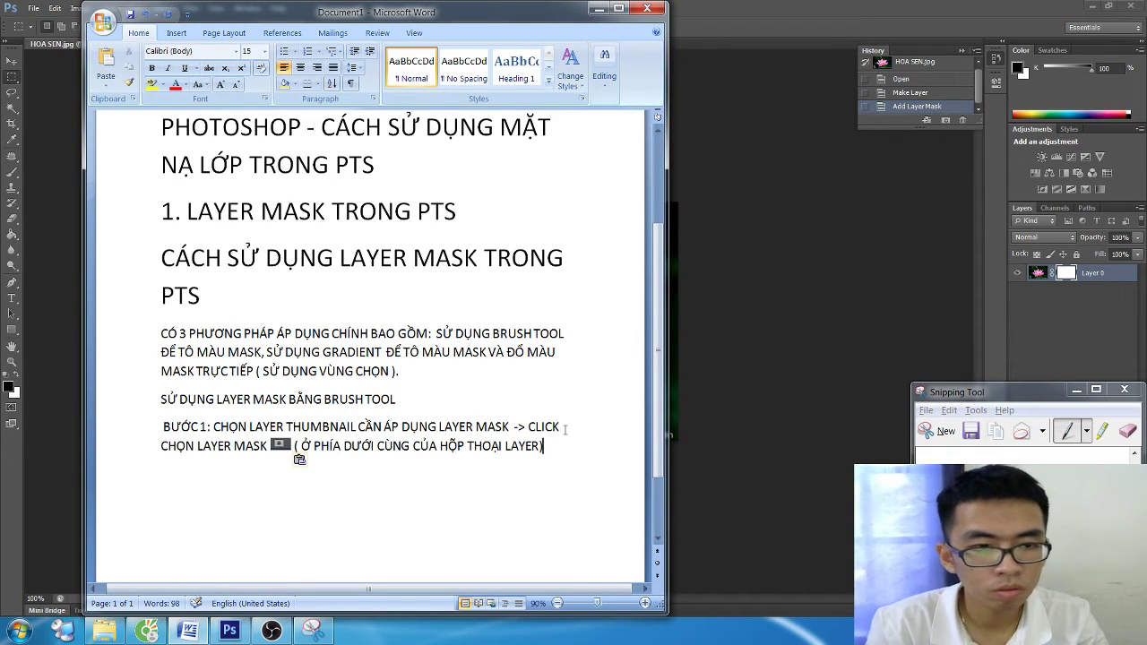
key(End)
text(->)
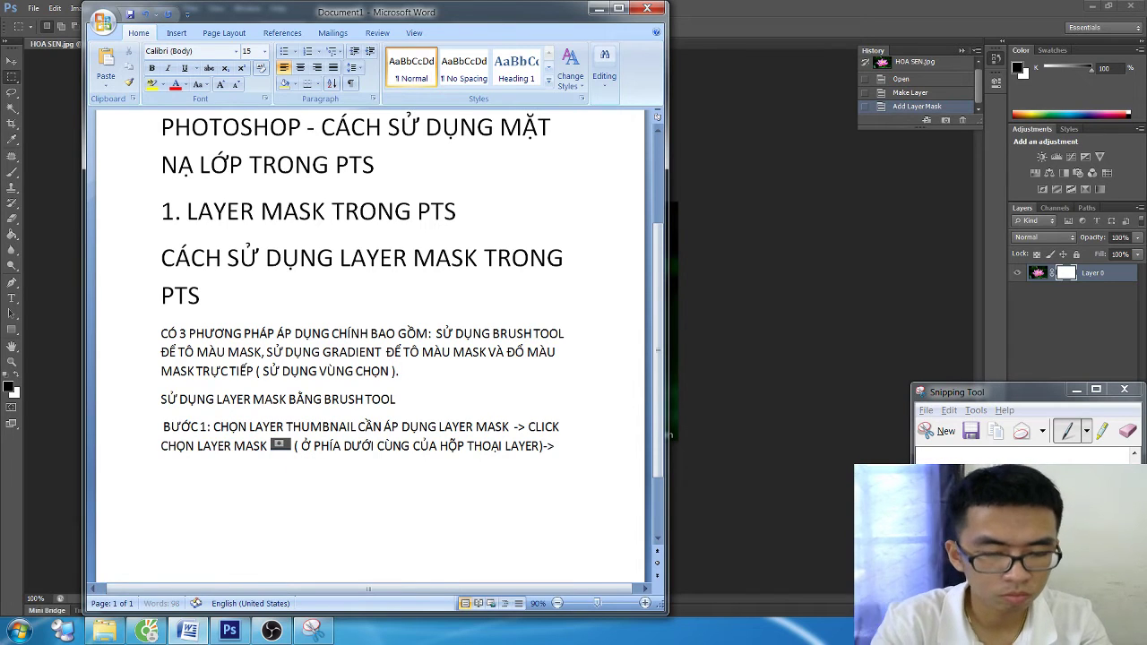
text( LÚC NÀY LAYER THU)
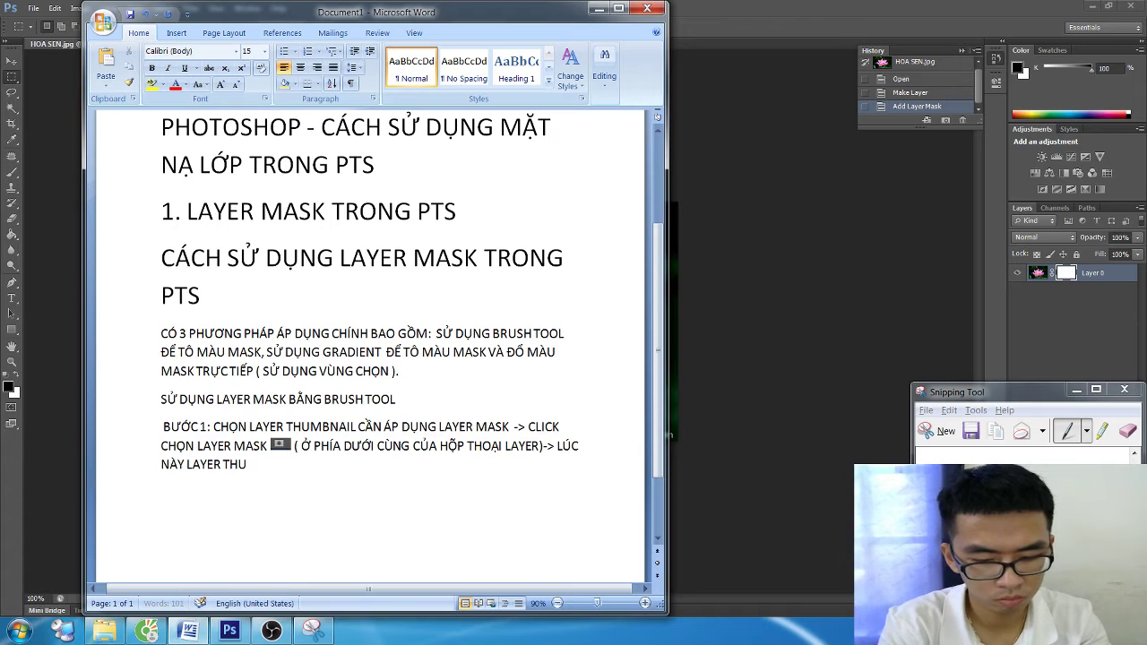
text(MB NAIL CÓ)
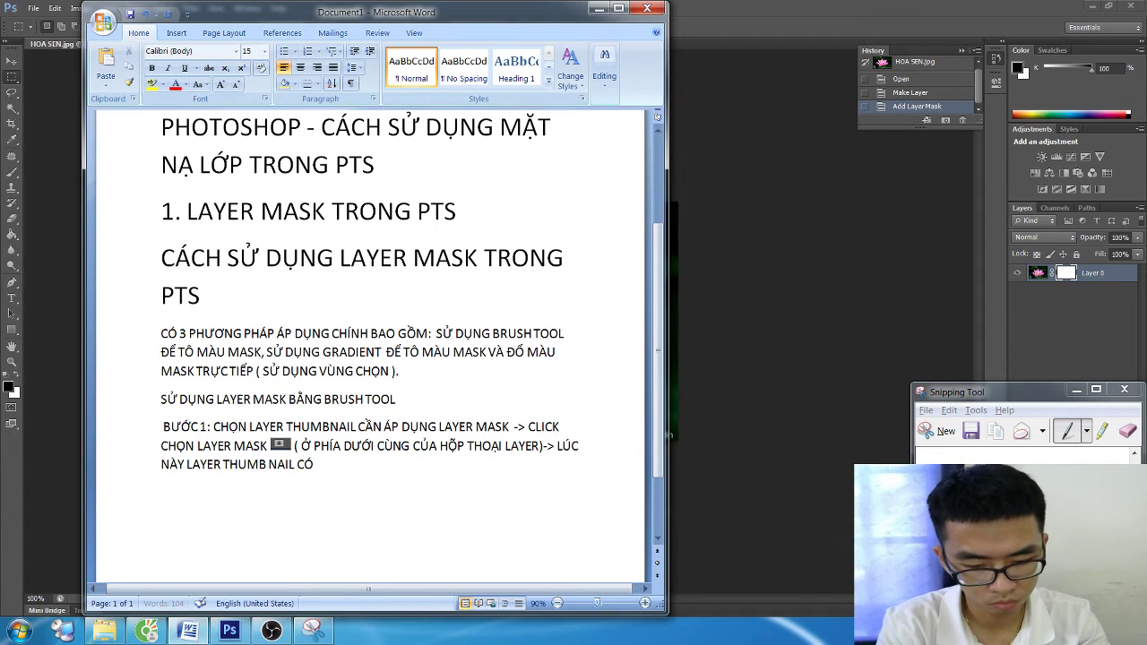
text(THÊM 1 LAYE)
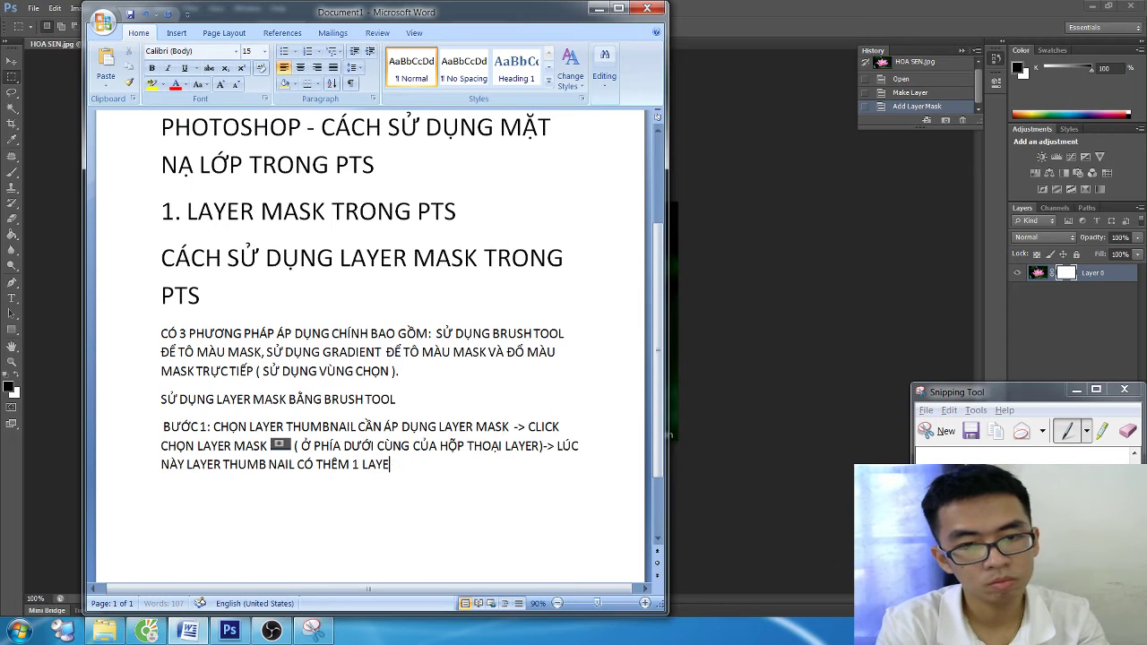
text(R M)
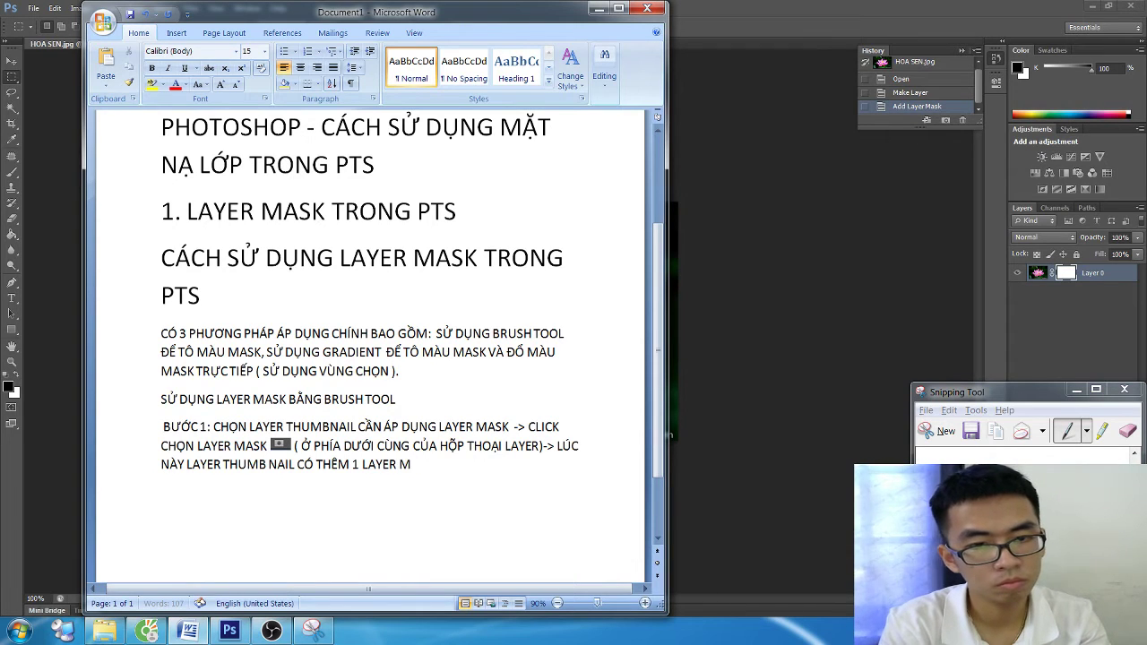
text(BE)
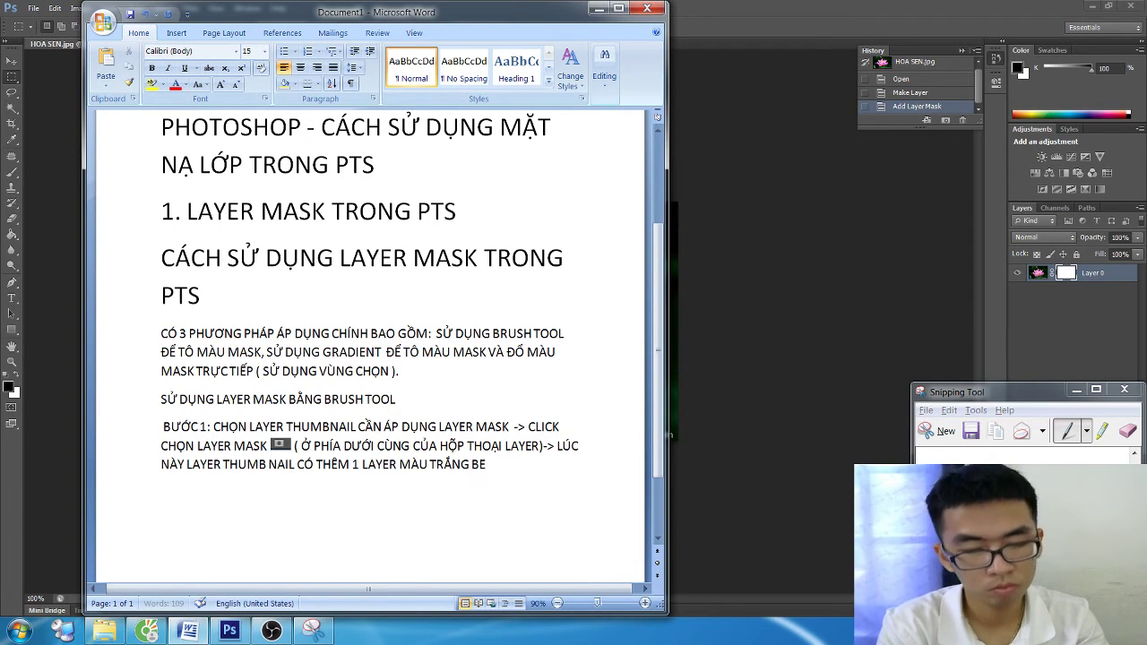
key(BackSpace)
text(ÊN CẠNH.)
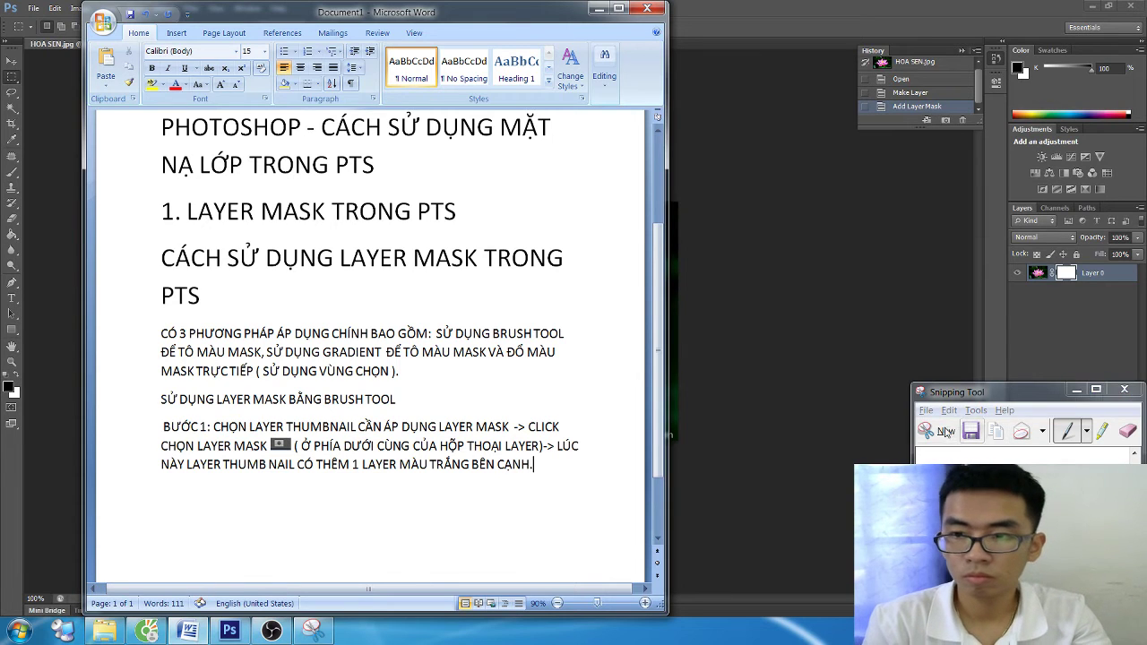
click(941, 431)
- Select Layer 0's white mask thumbnail in Photoshop, then return to Word
key(Escape)
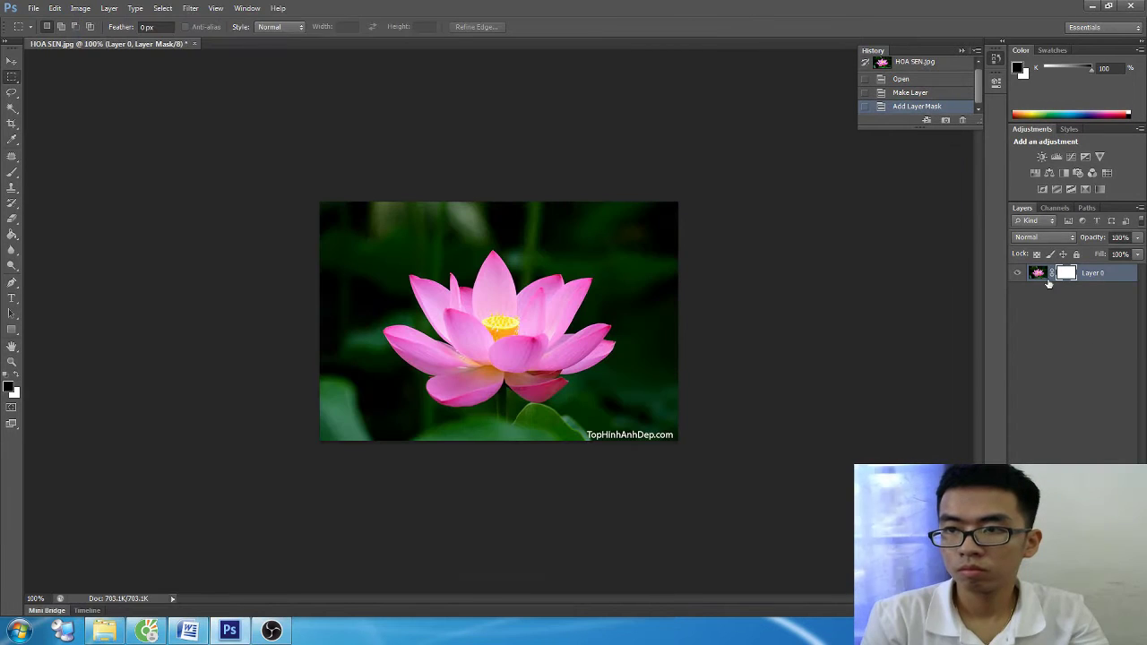
click(1066, 273)
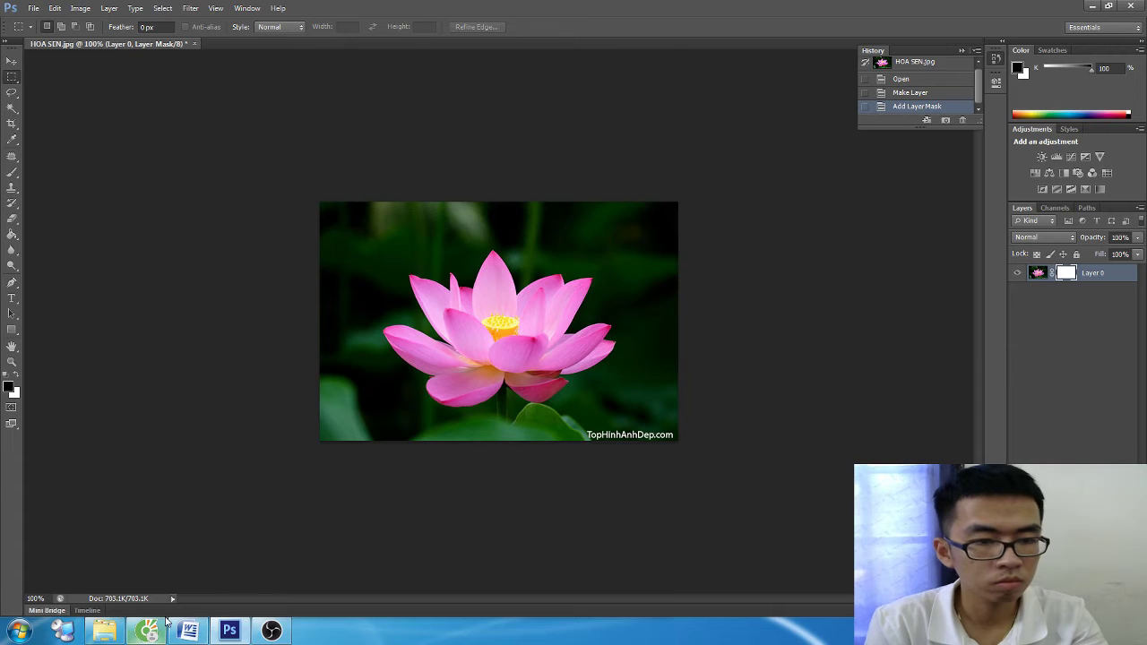
click(188, 632)
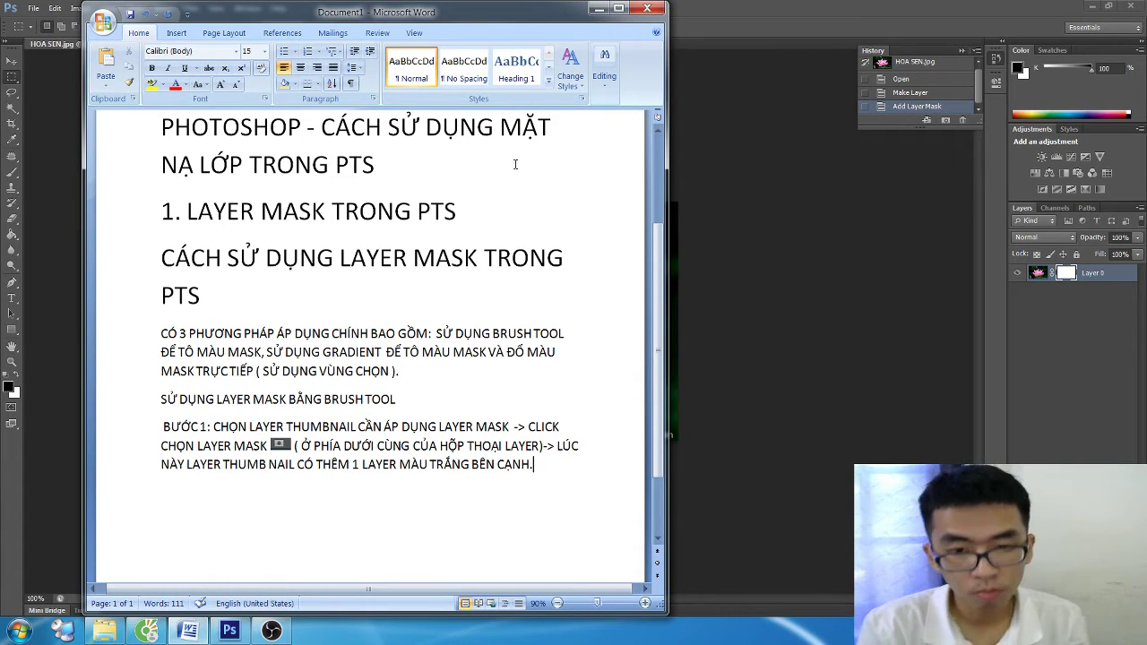
- Type the step 2 line: choose the Brush tool (B) and press D to reset both colours to default
key(Return)
key(Return)
text(BƯƠSC 2)
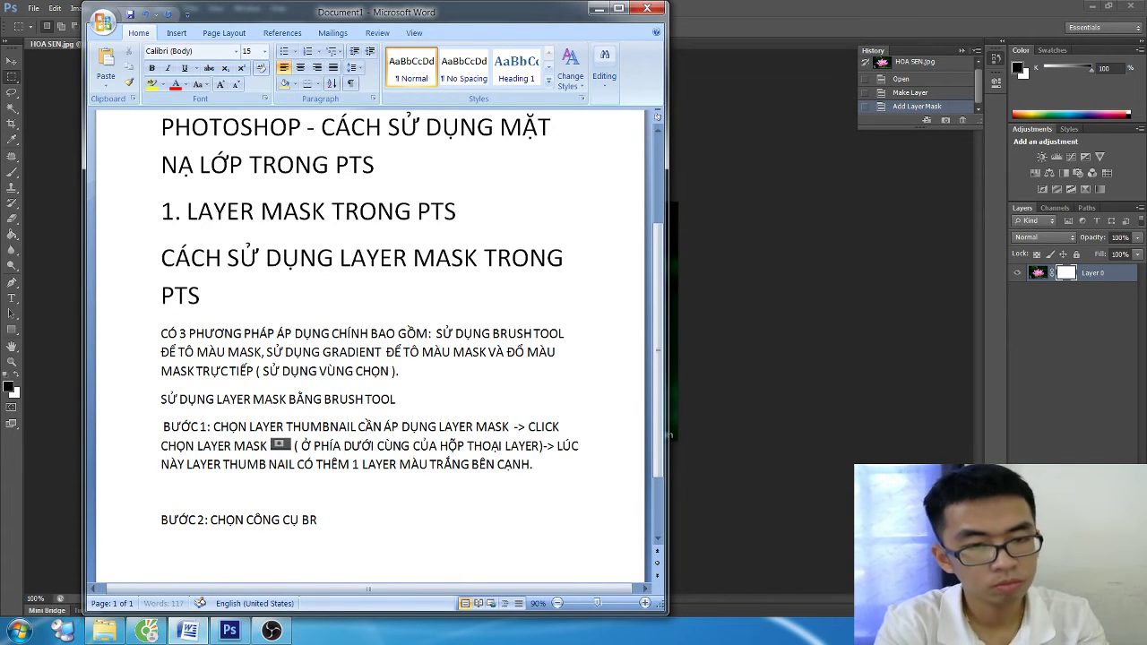
text( (B)
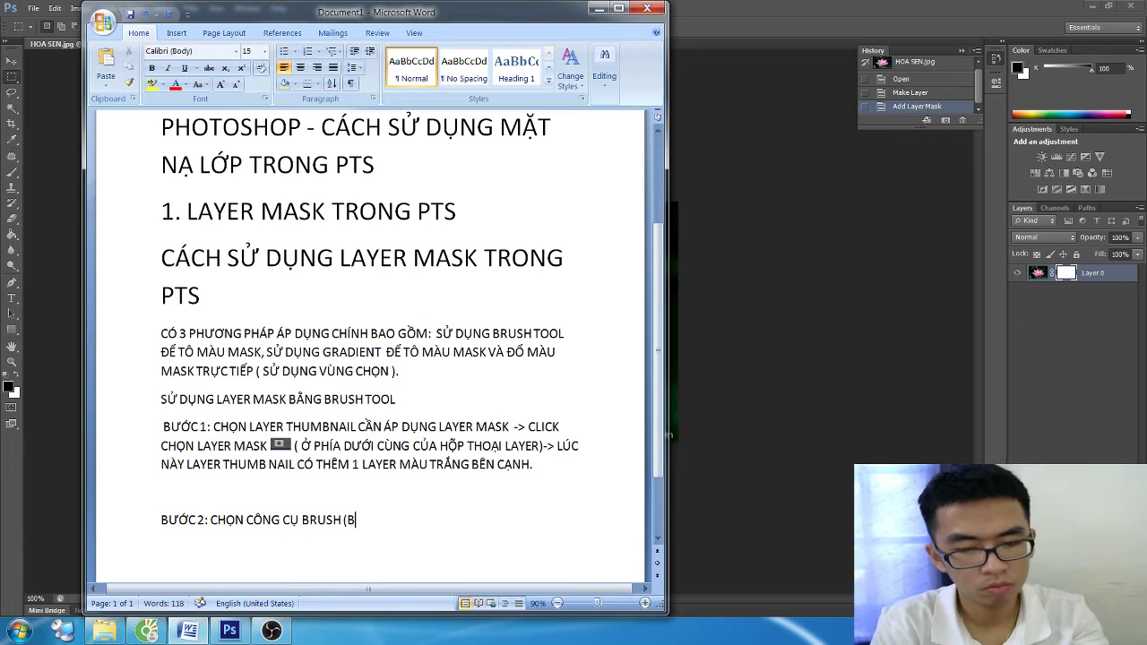
text())
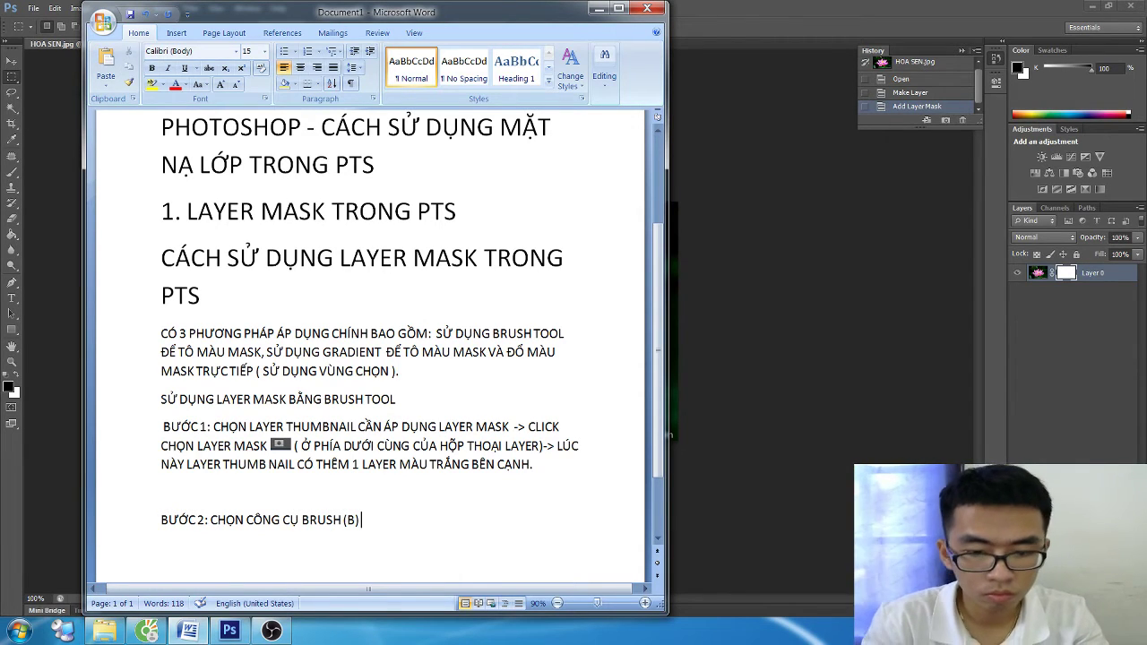
text( ->)
text( PHÍ)
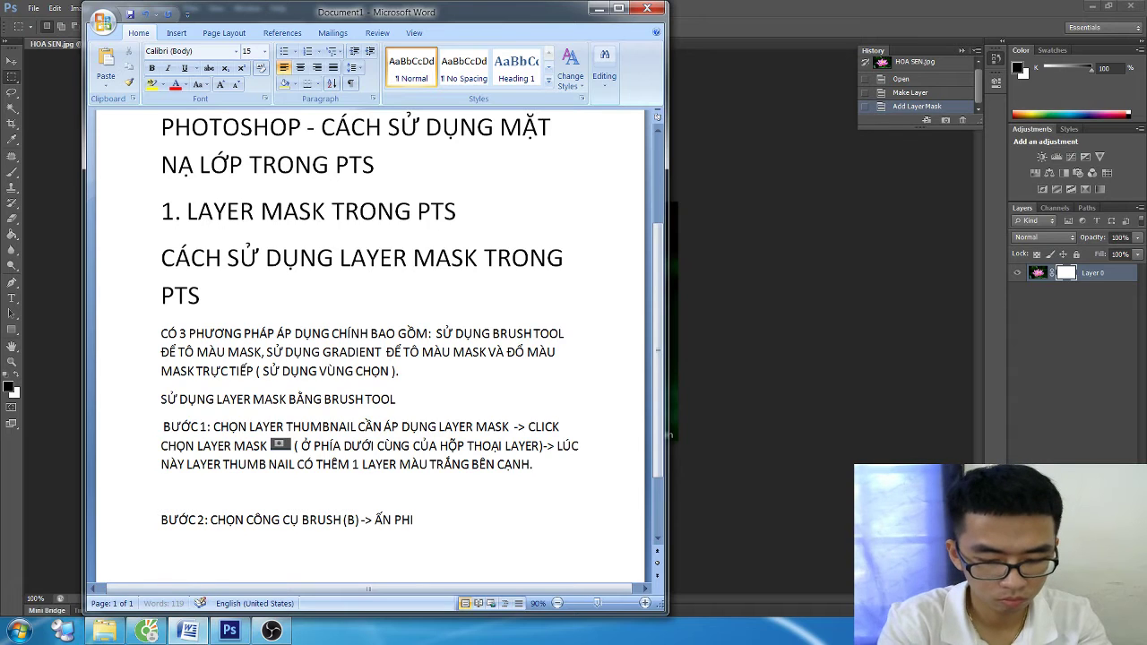
text(M D TRÊN)
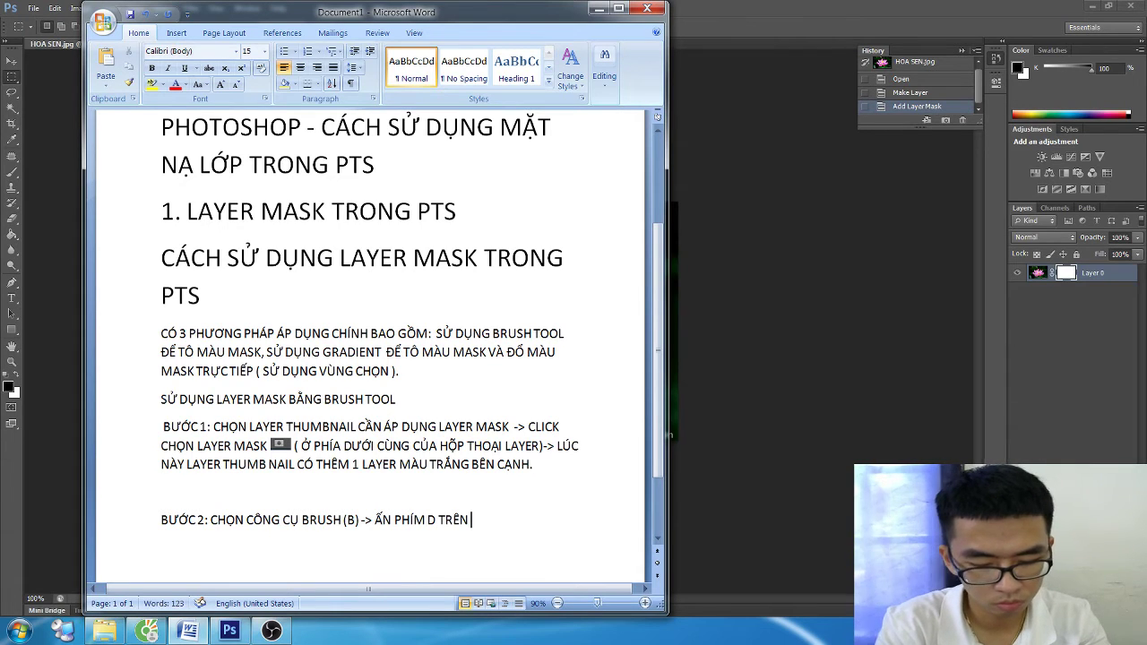
text(BÀN M)
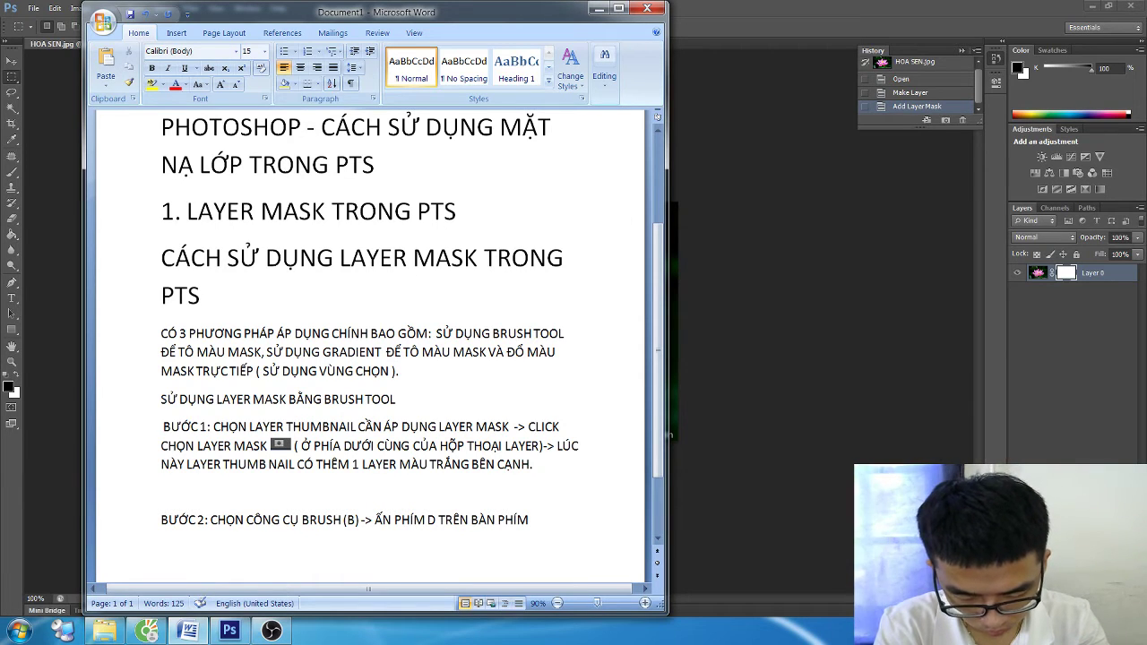
text(( ĐỨA 2 Ô MÀU VỀ MẶC ĐỊNH).)
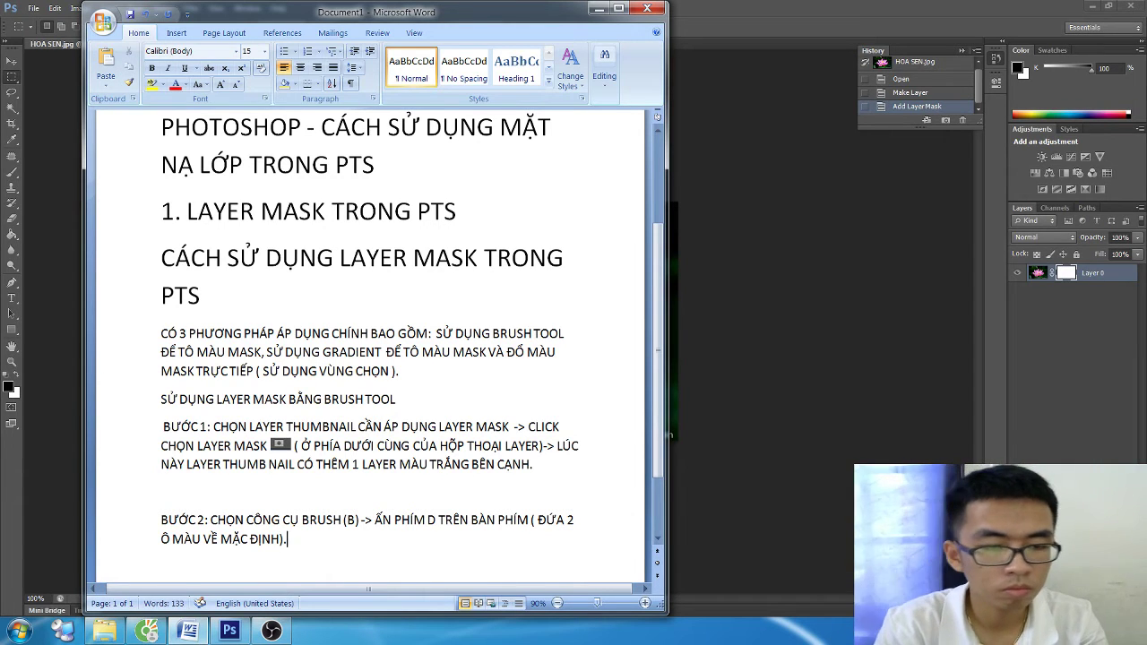
key(super)
- Snip the colour swatches and paste them into Word after ĐỊNH)
click(61, 39)
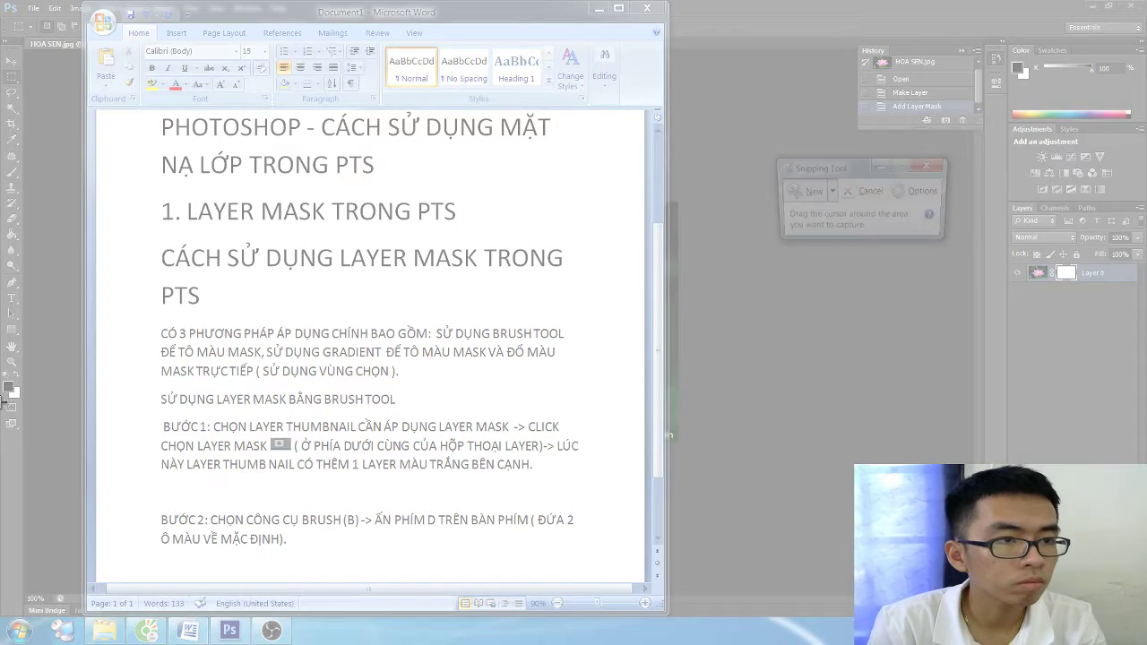
key(Escape)
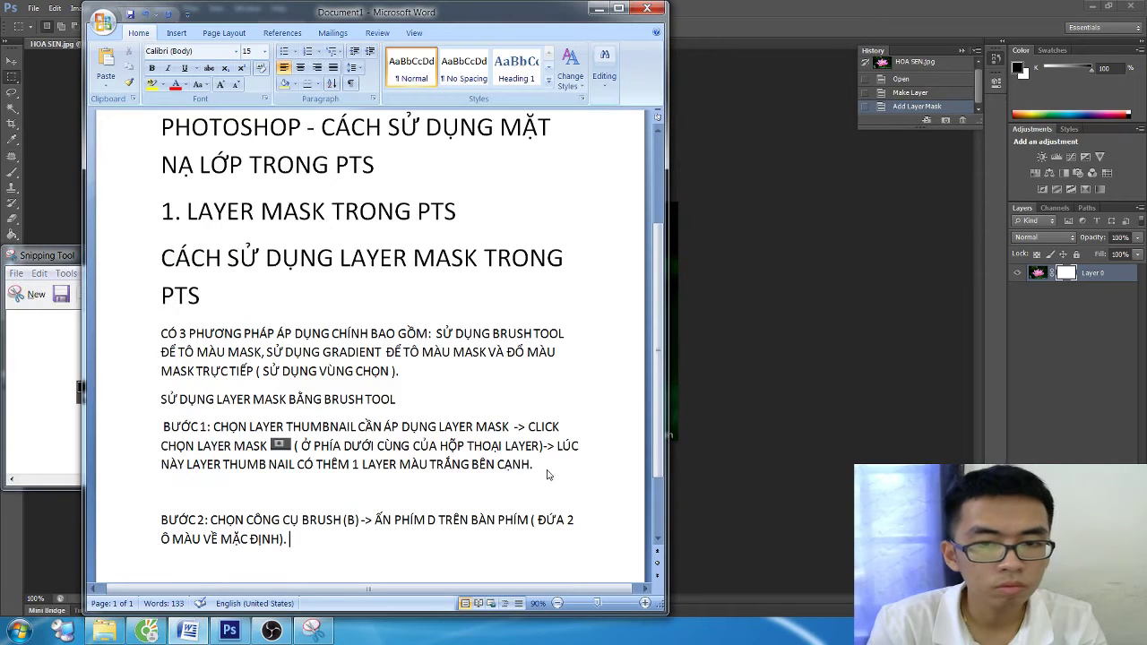
scroll(366, 536, down, 3)
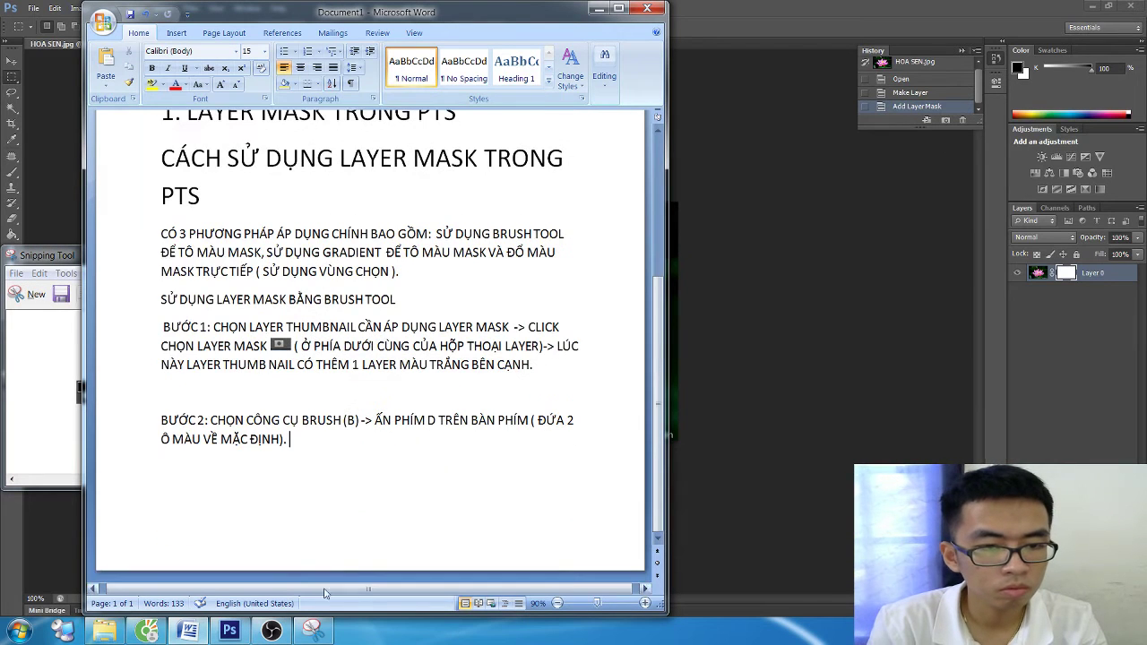
click(313, 630)
click(339, 475)
key(ctrl+v)
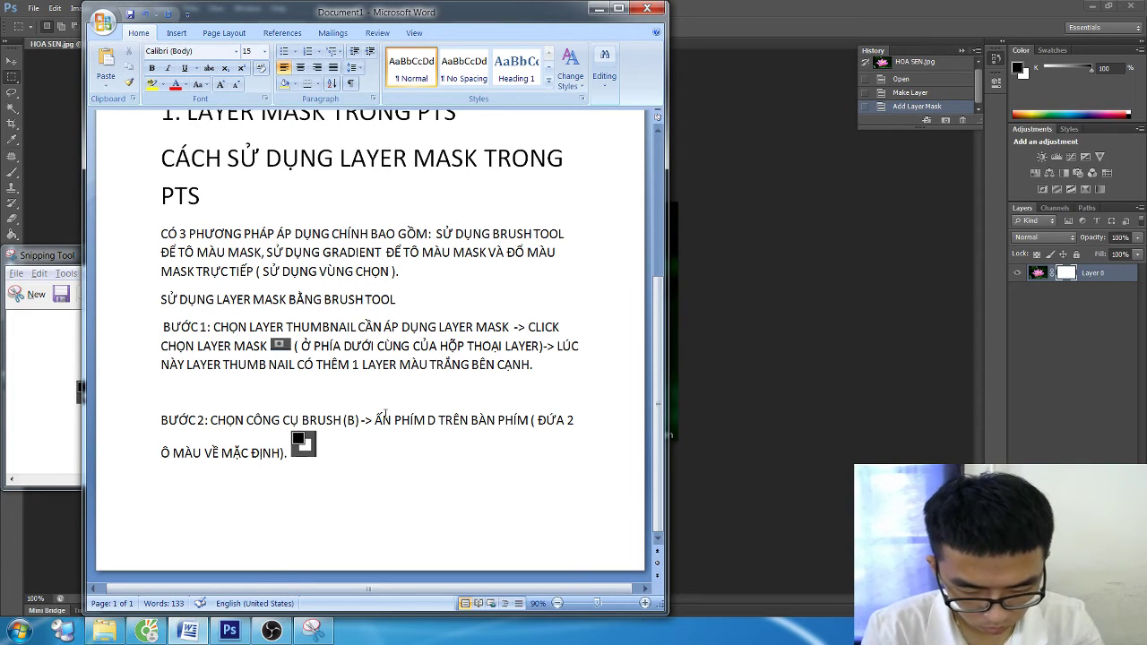
- End step 2 with FOREGROUND COLOR). and paste the black-and-white swatch picture after it
text( -)
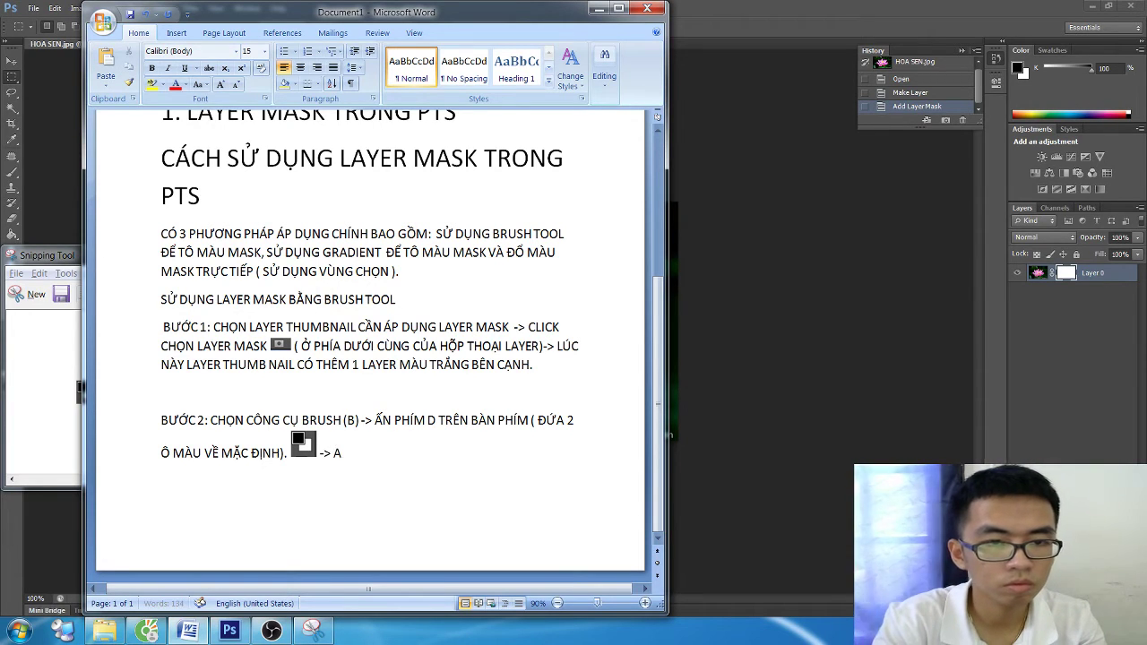
text(ÍM X TRÊN BÀN PHÍM)
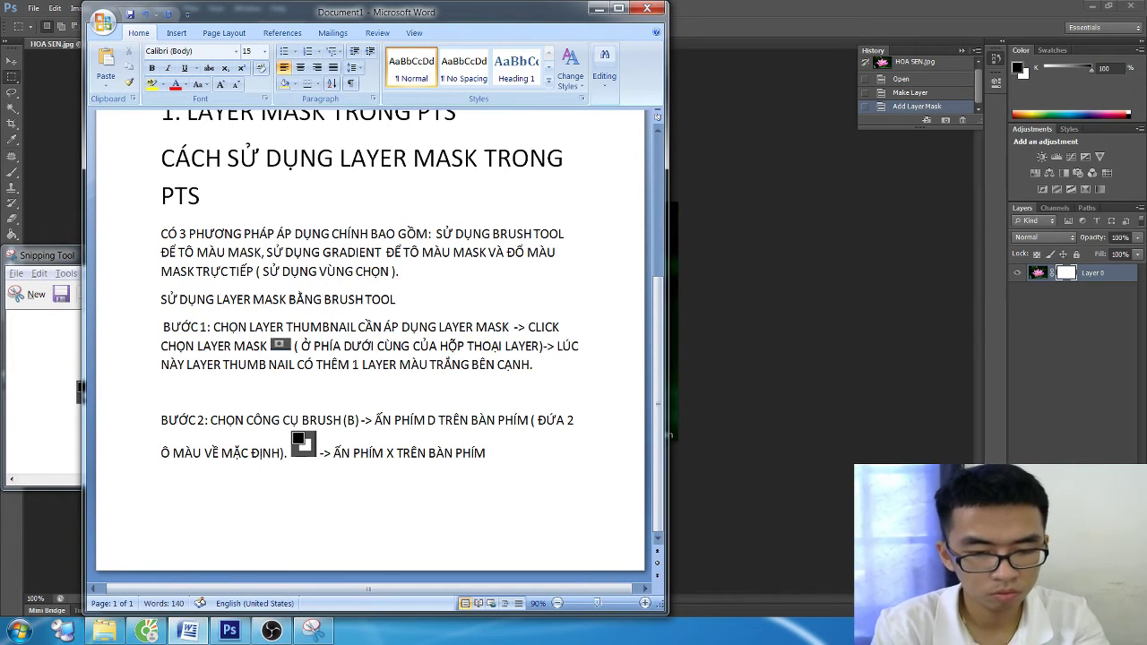
text(s ( D)
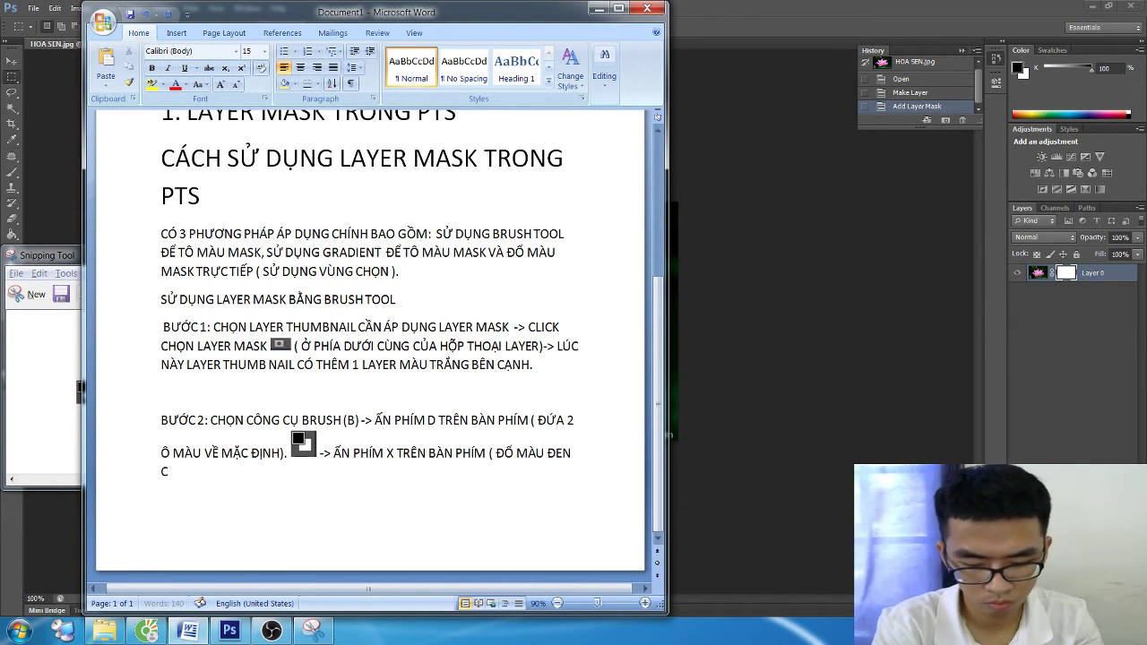
text(ER)
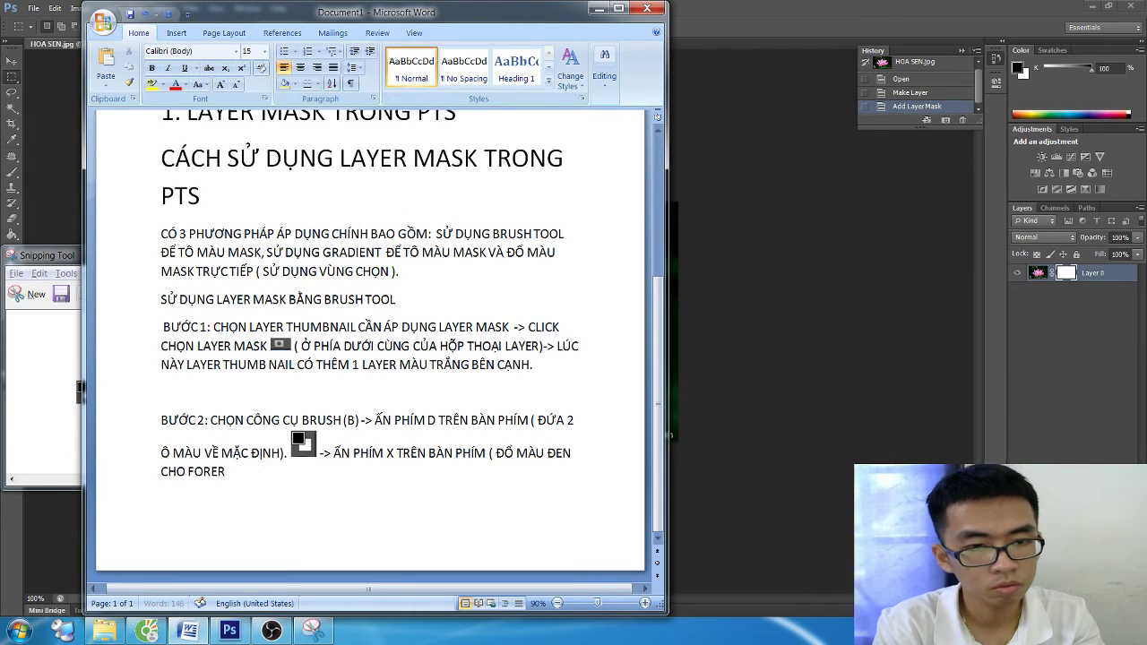
text(GROUND CLO)
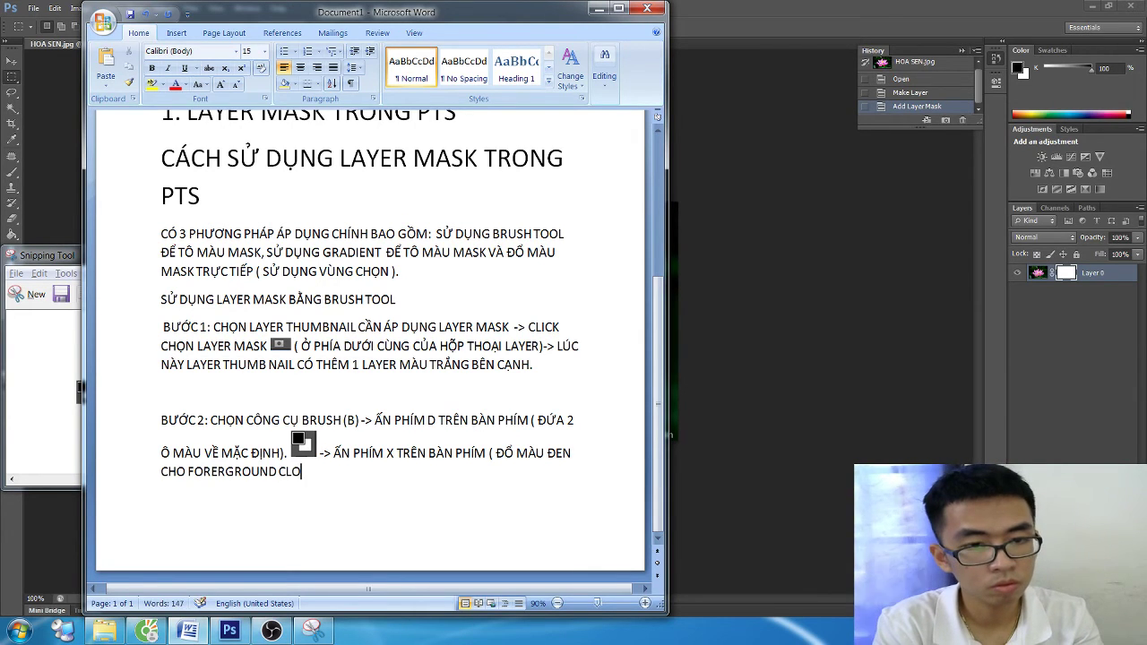
key(BackSpace)
text(OLOR))
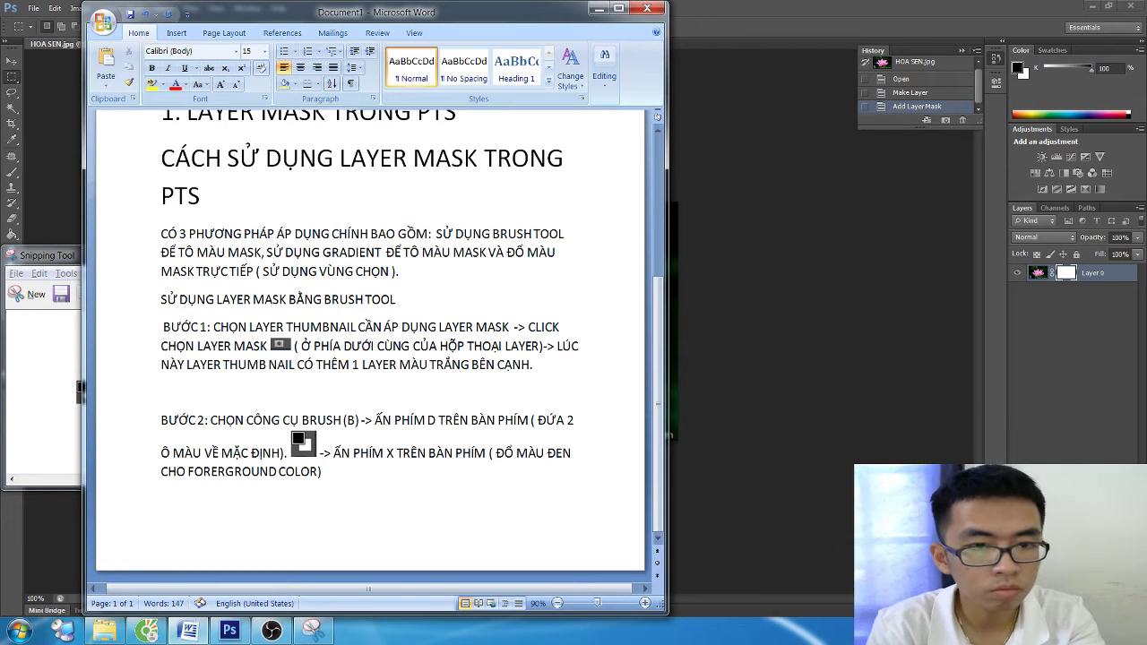
text(.)
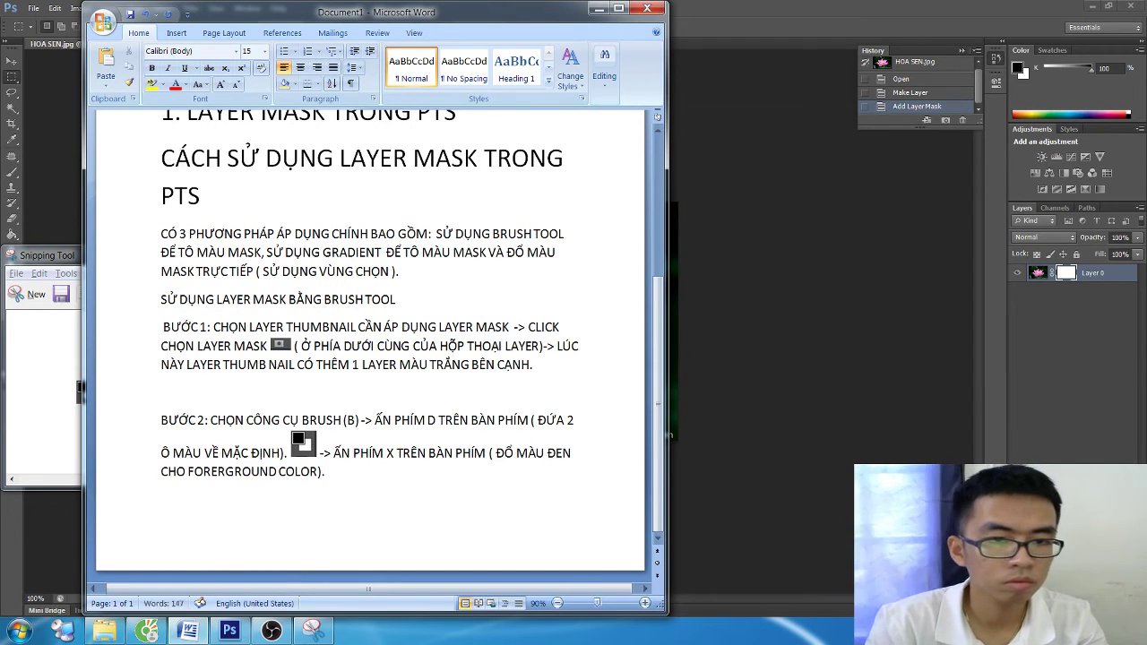
key(ctrl+v)
key(alt+Tab)
- Start and cancel new screen snips while switching between Photoshop and Snipping Tool
click(27, 294)
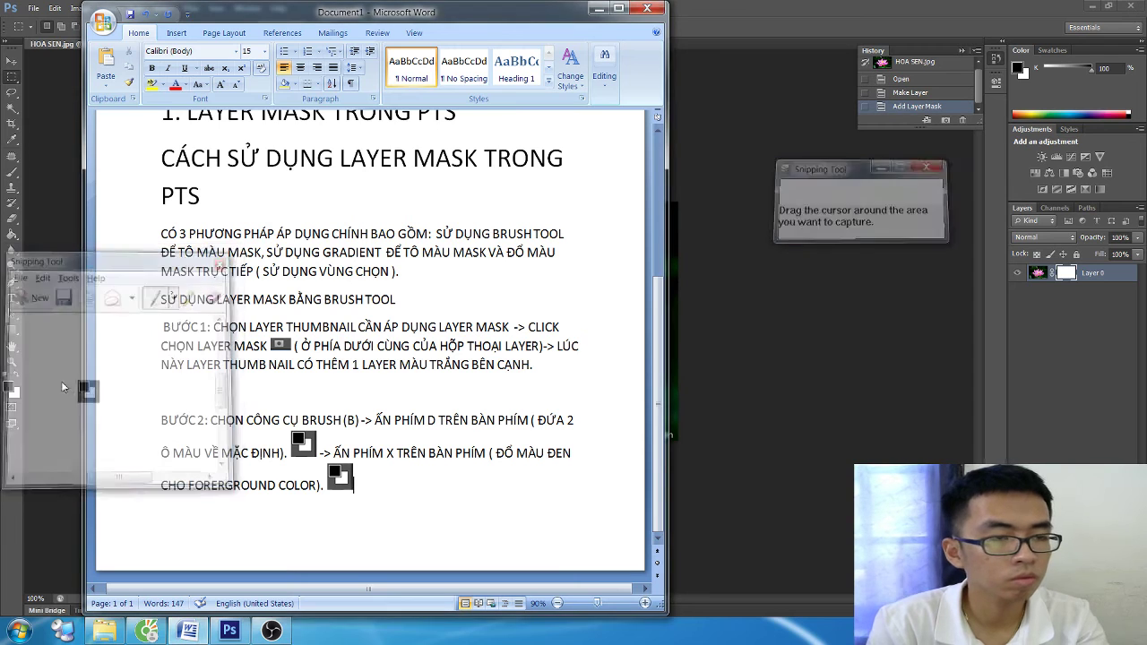
key(Escape)
click(229, 630)
click(312, 631)
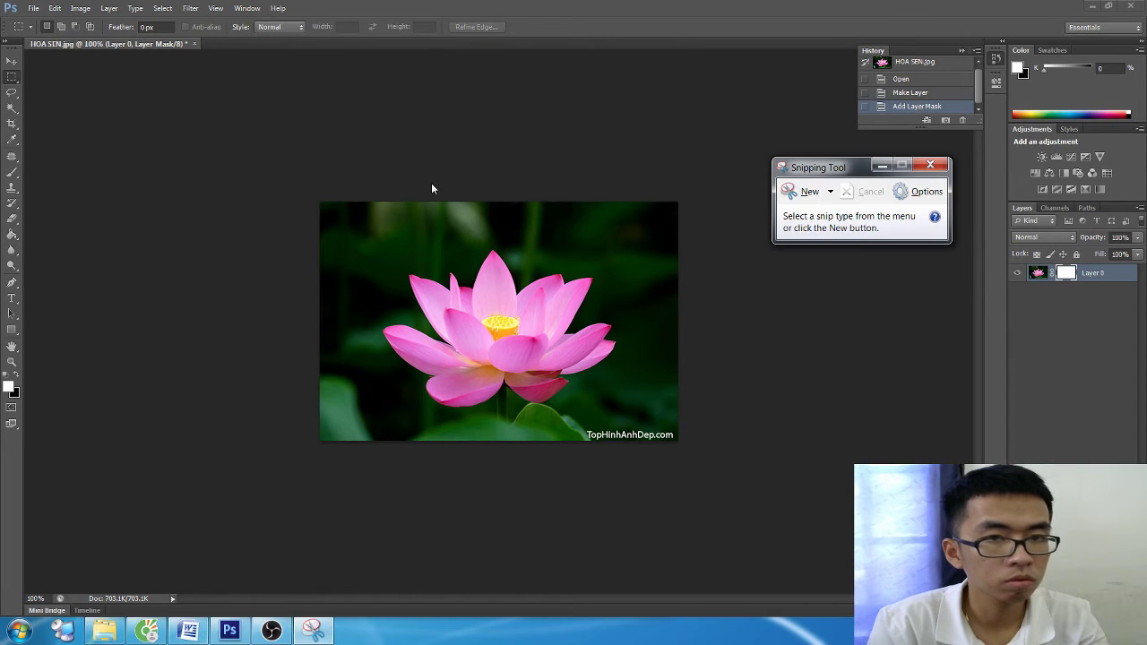
click(802, 191)
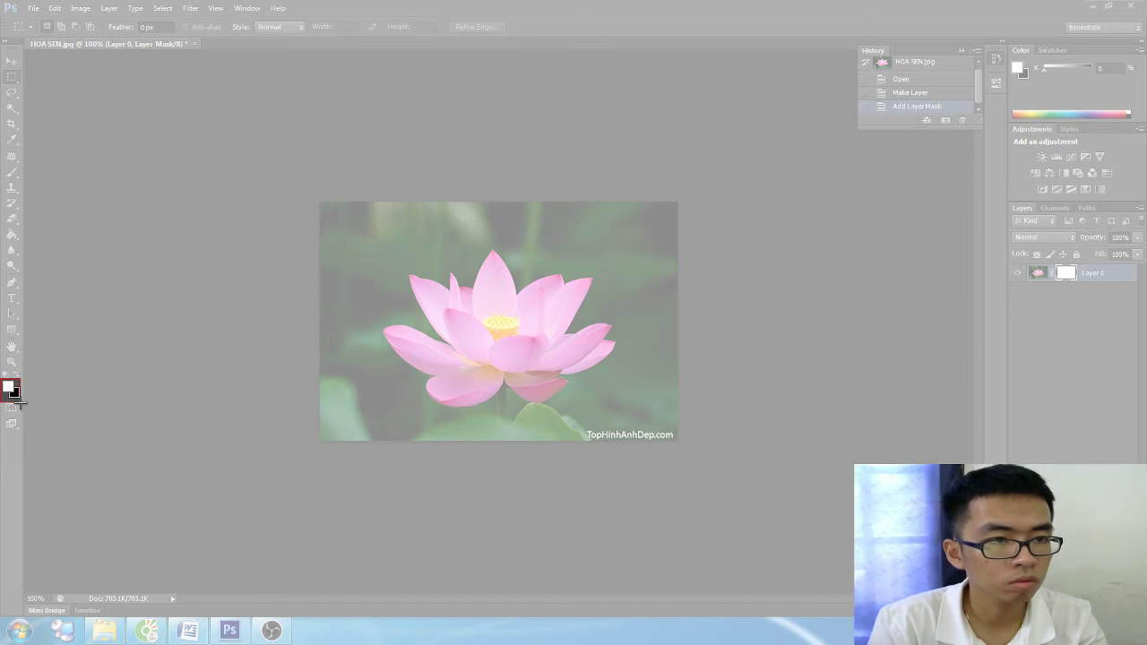
key(Escape)
click(271, 631)
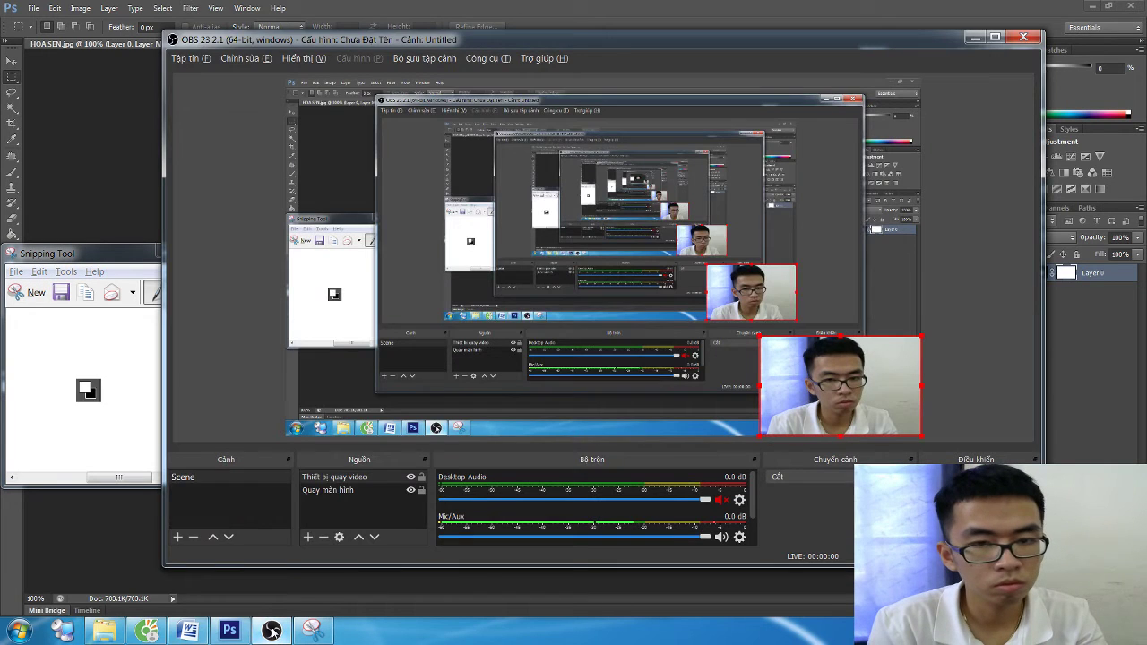
- Place the cursor right after the first swatch picture in Word's step 2
click(188, 631)
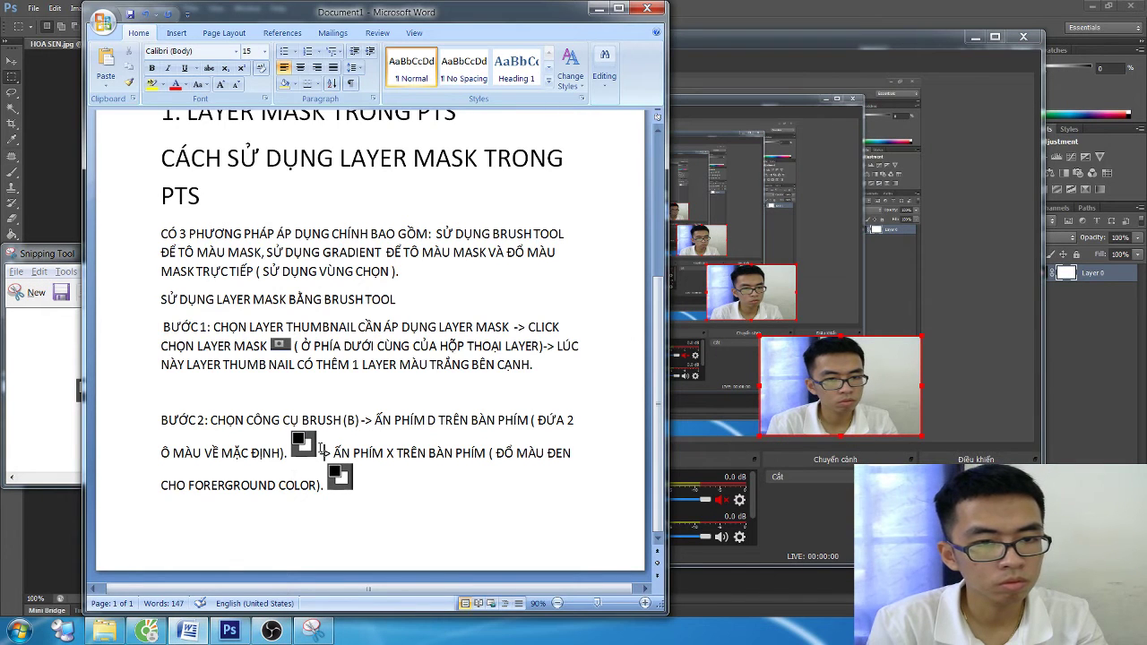
click(303, 442)
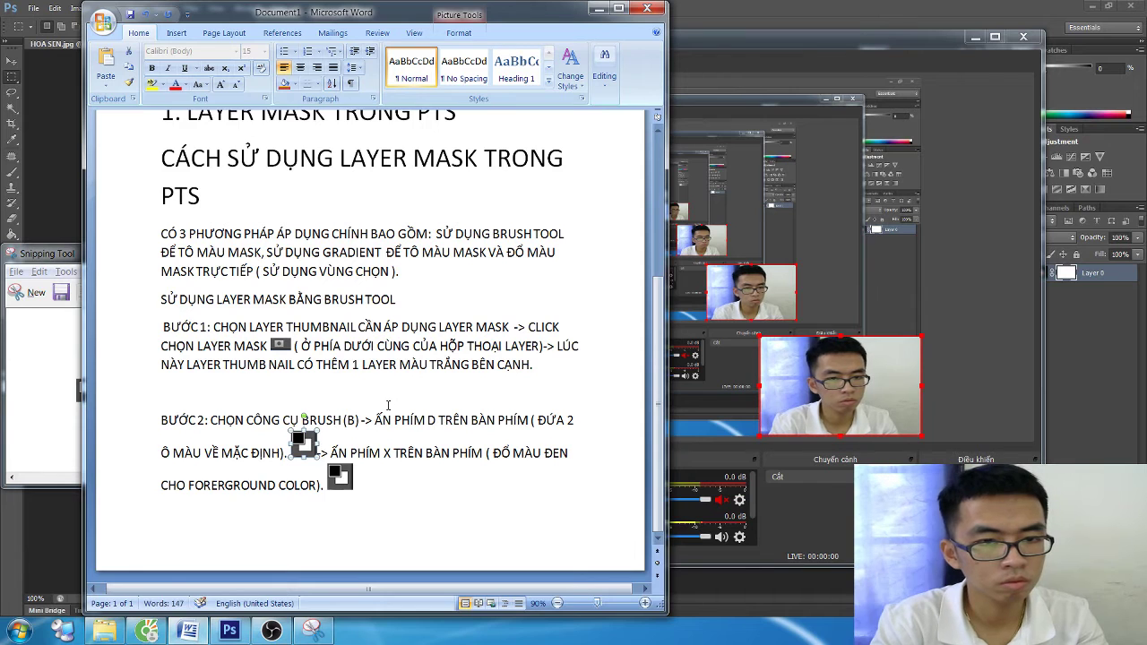
click(319, 452)
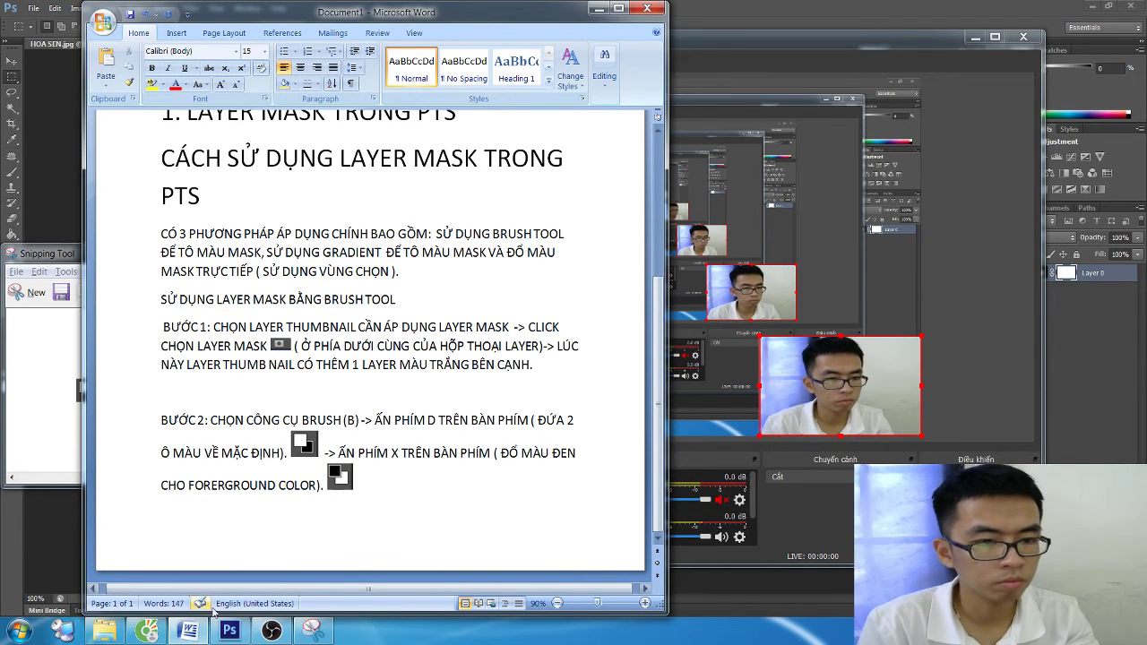
- Select the Brush tool in Photoshop, then return to the Word notes
click(42, 171)
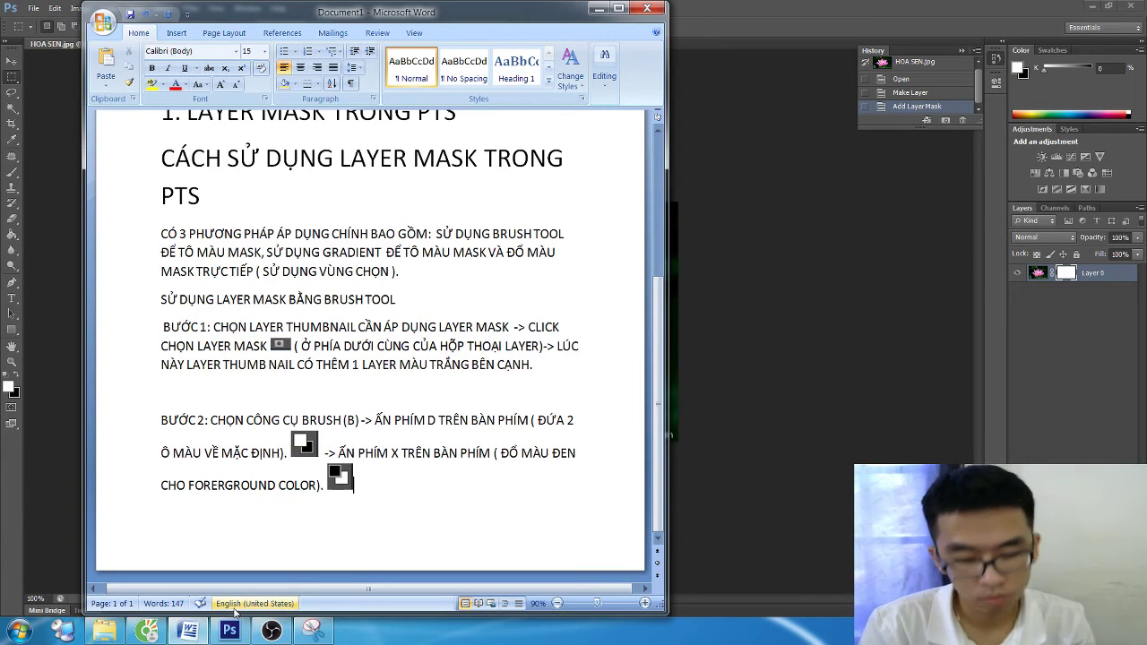
click(189, 631)
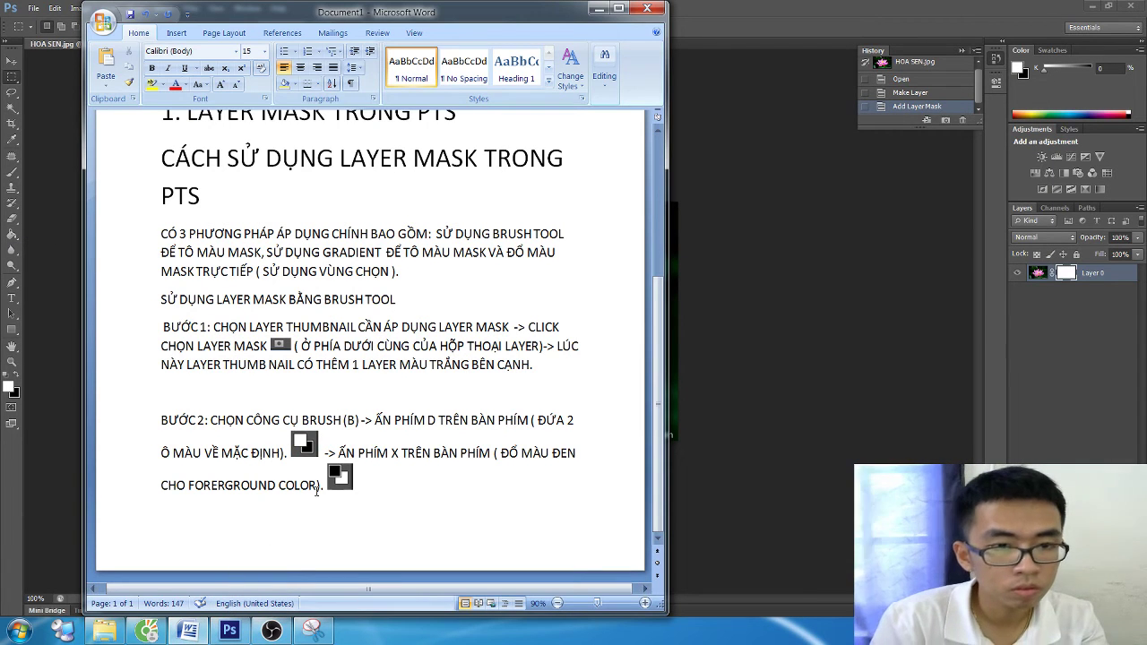
click(718, 9)
click(11, 173)
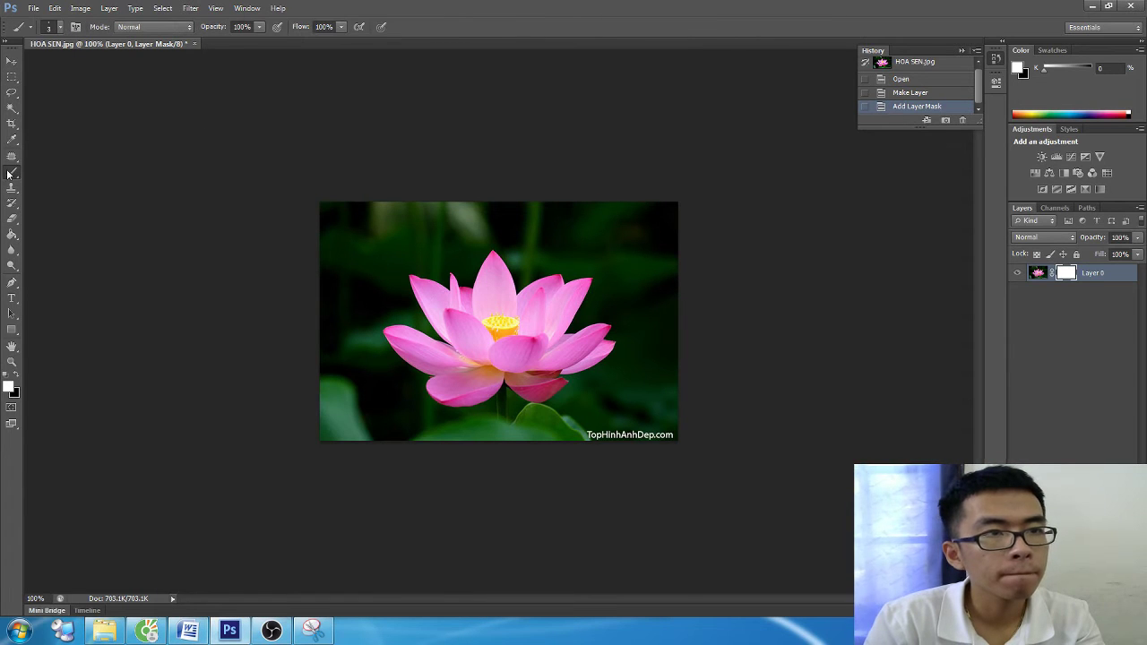
click(188, 631)
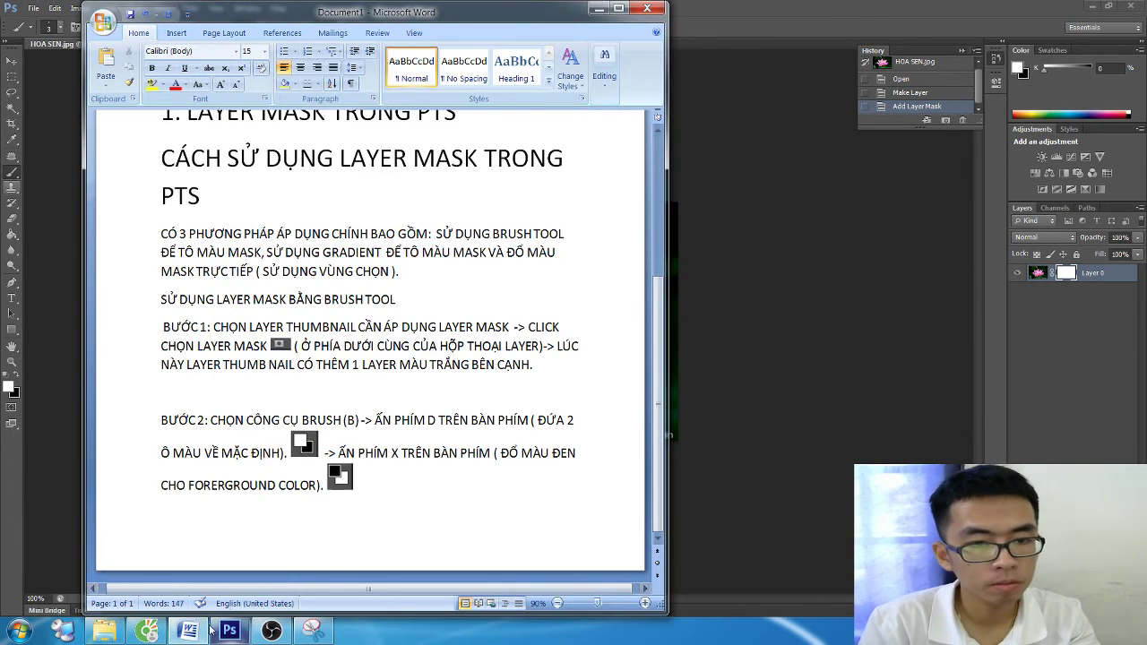
- Type step 3: right-click the workspace and adjust brush size and hardness to suit
key(Return)
text(BUO)
text(3)
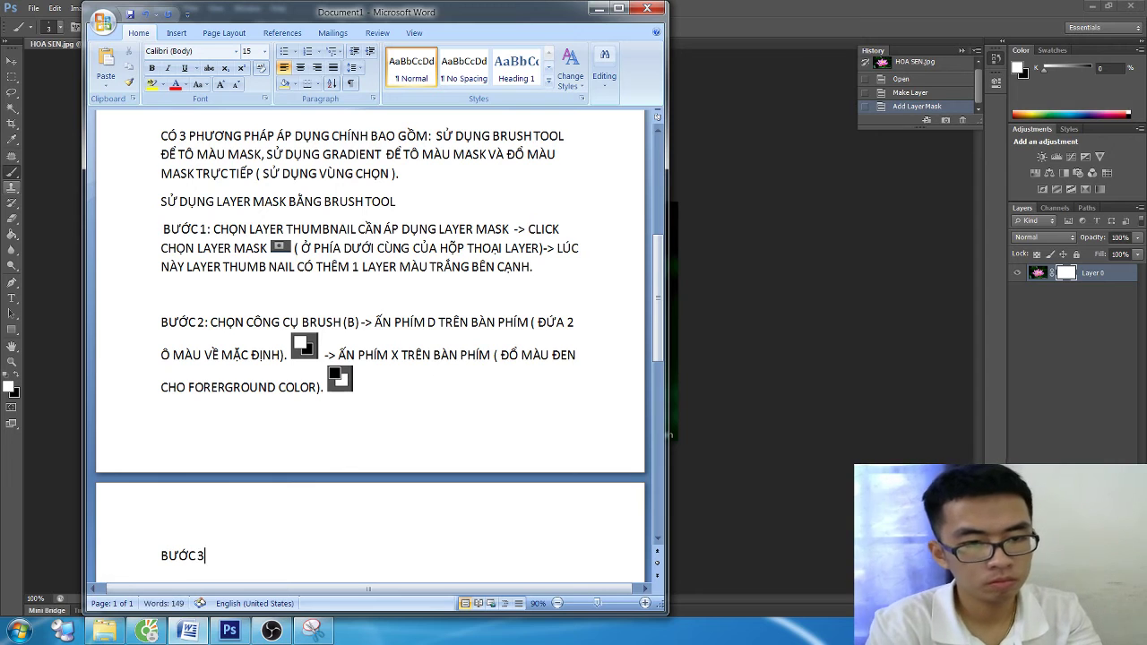
text(:)
click(271, 632)
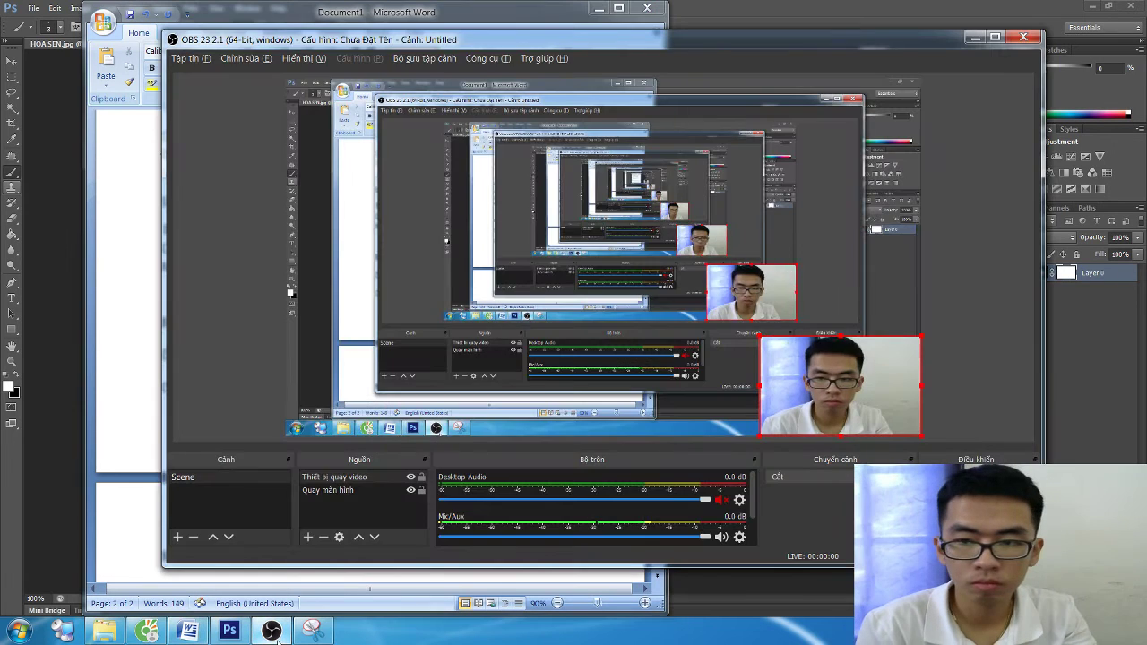
click(189, 632)
scroll(328, 463, down, 3)
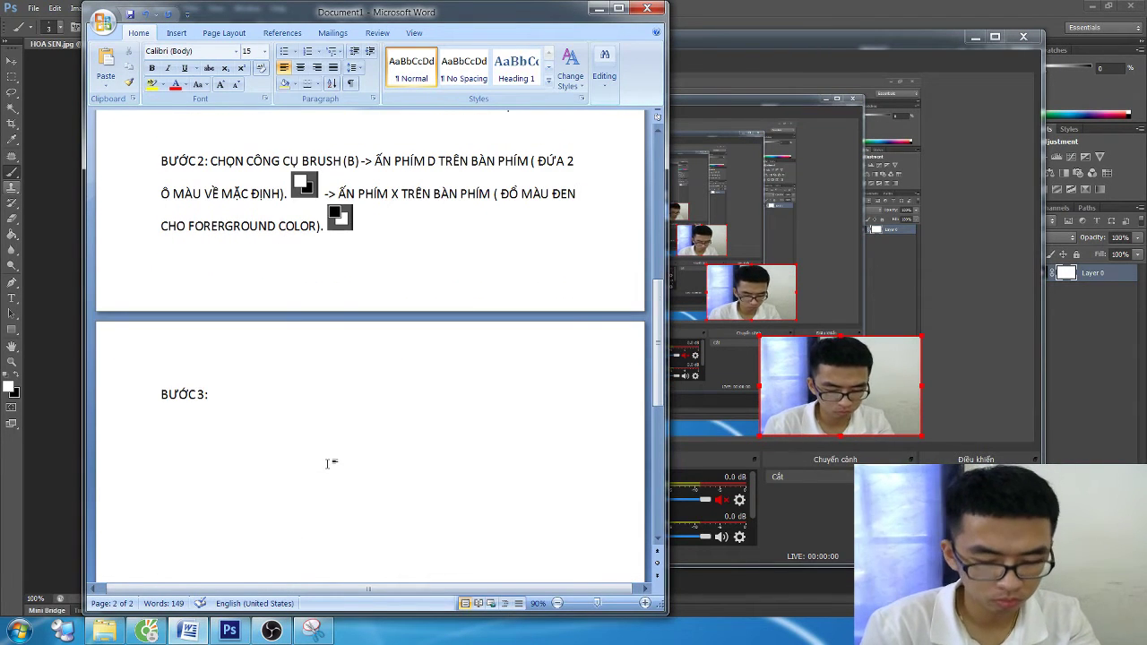
text(CLICK CHUỘT)
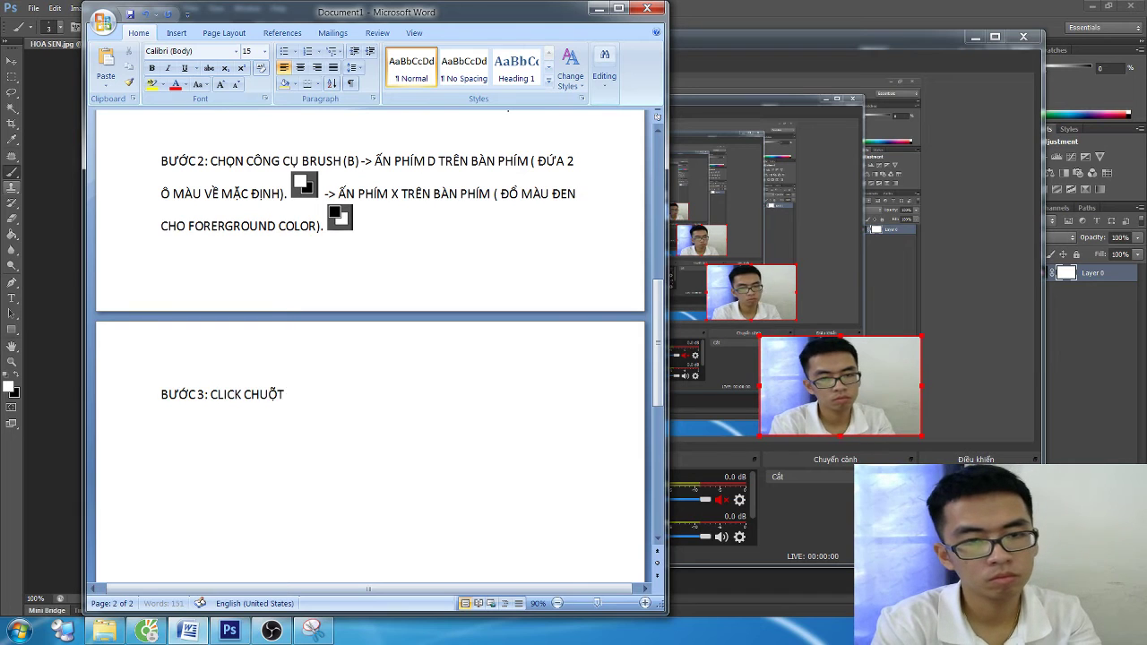
text( PHAẢI)
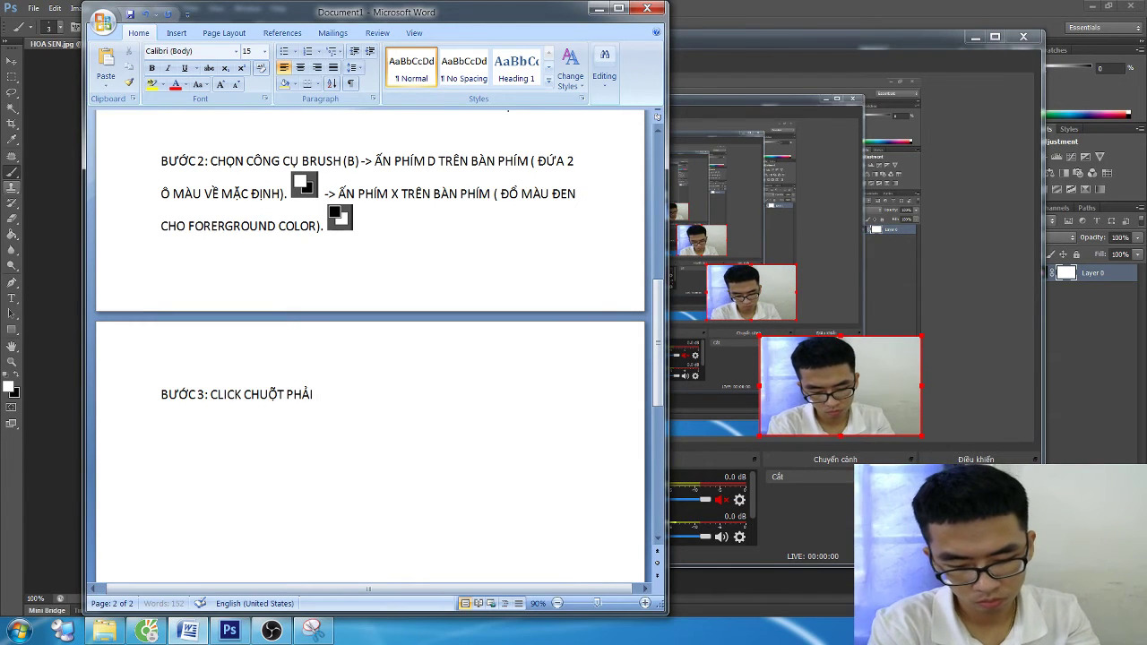
text( LÊN MÀN HÌNH LÀM VIE)
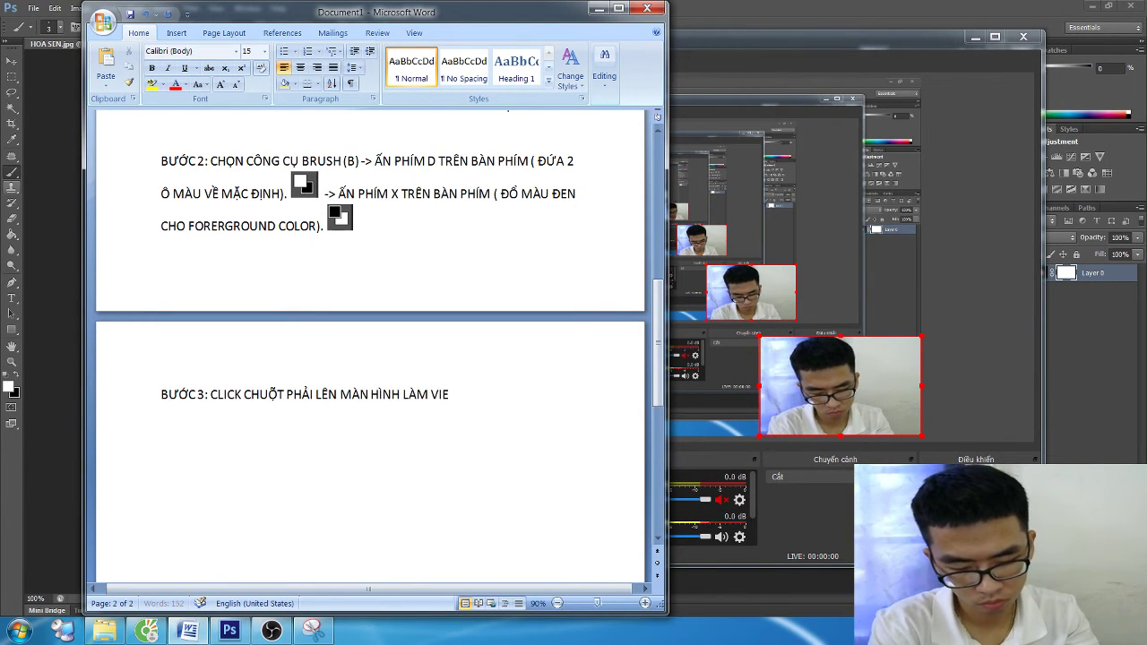
text(ỆC -> D)
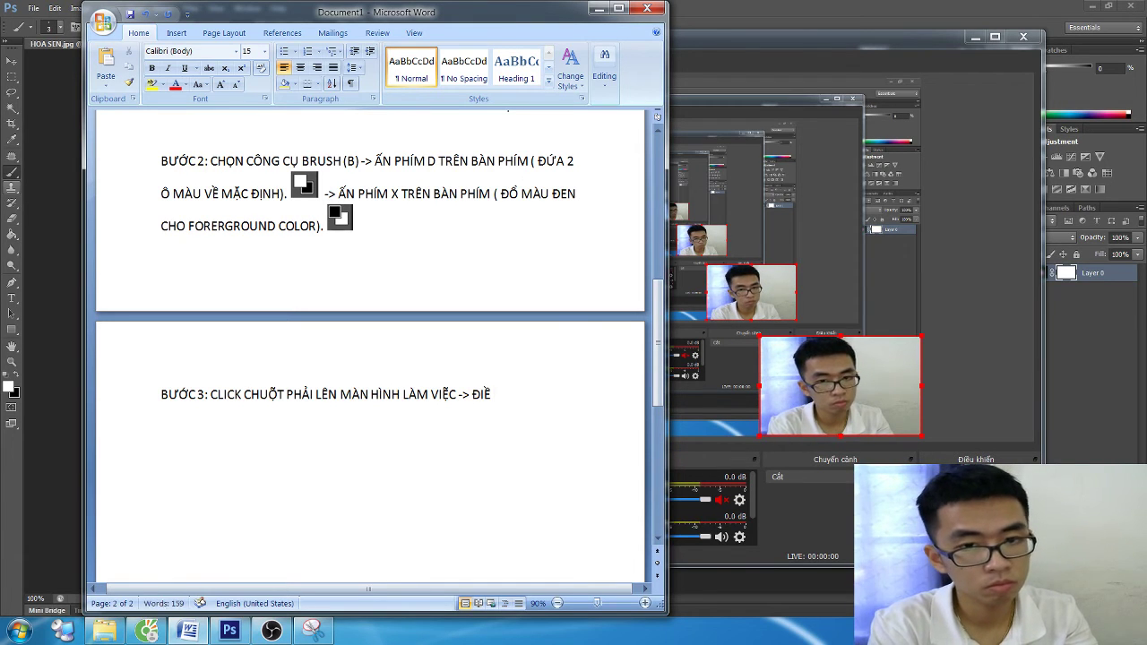
text(U CHỈNH SIZE)
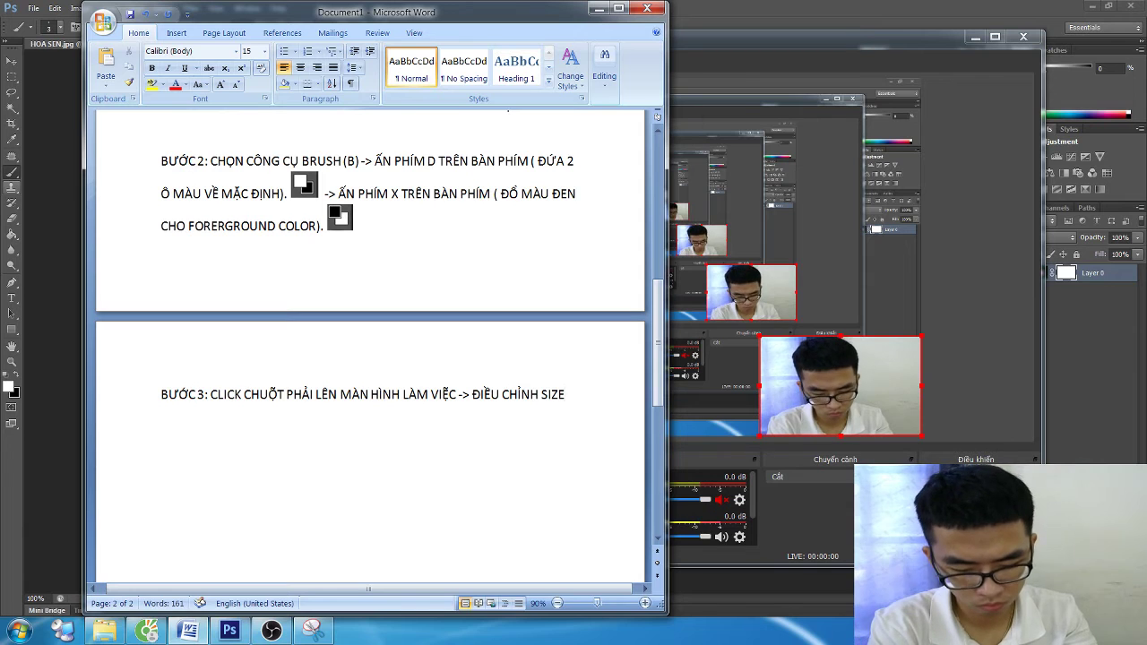
text( VÀ HAR)
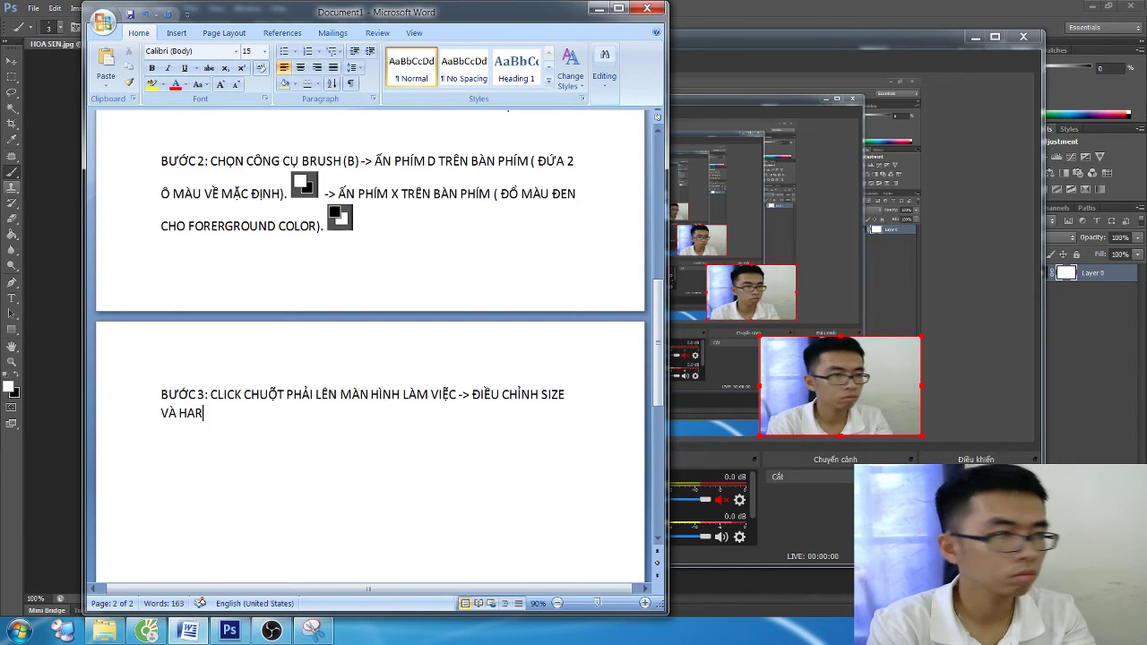
text(NES)
key(BackSpace)
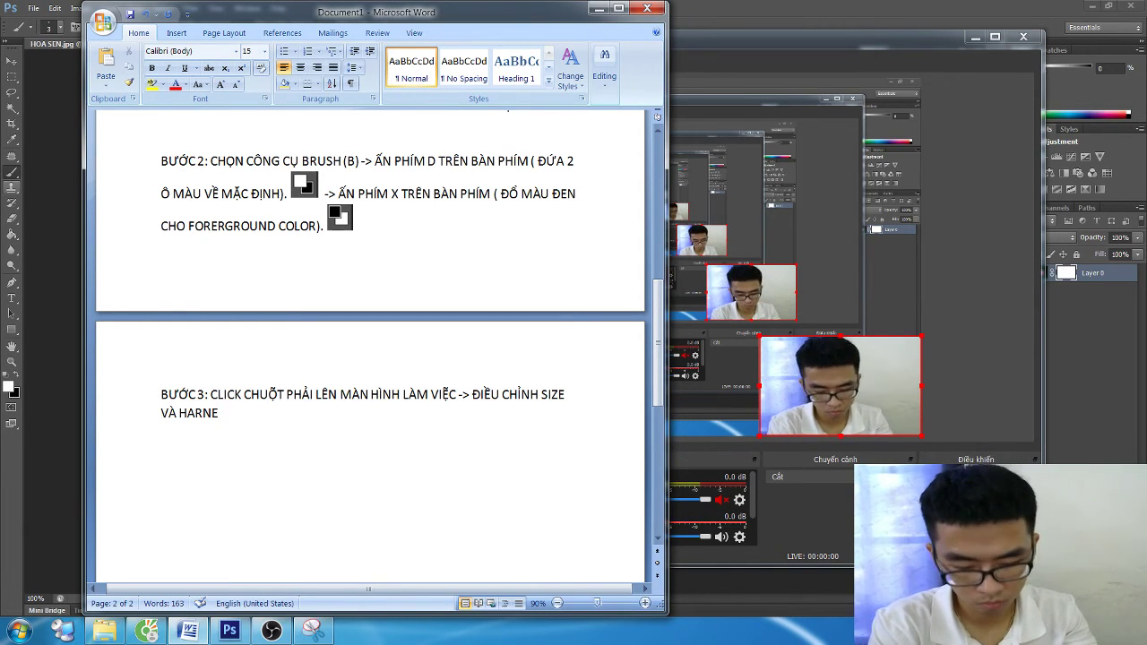
key(BackSpace)
text(DN)
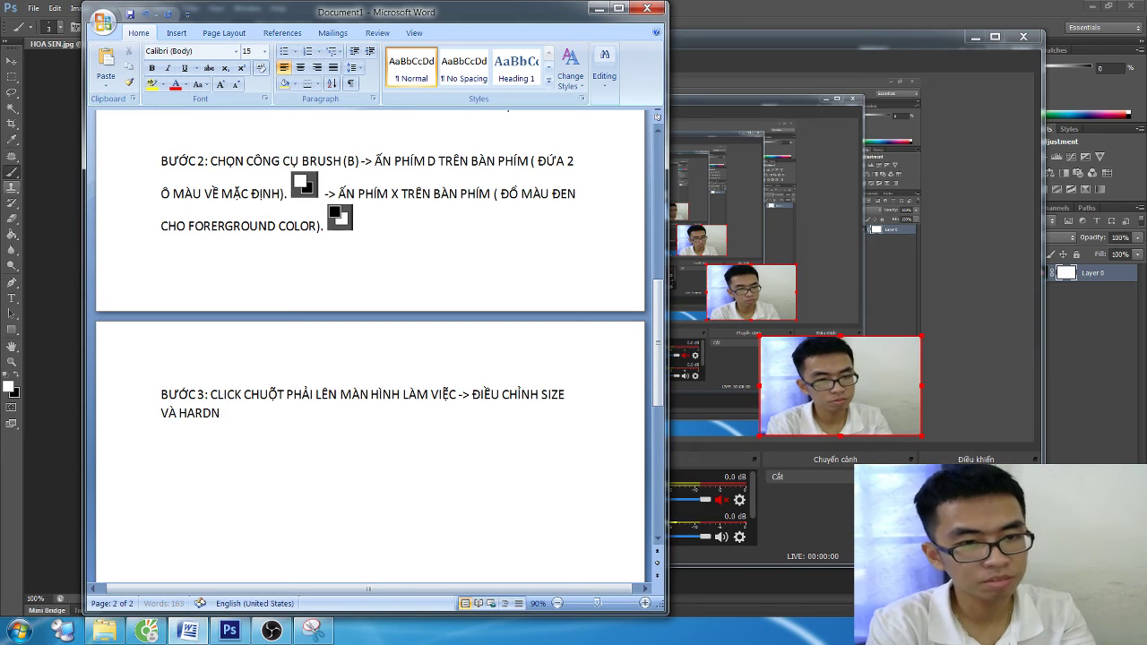
text(ESS CU)
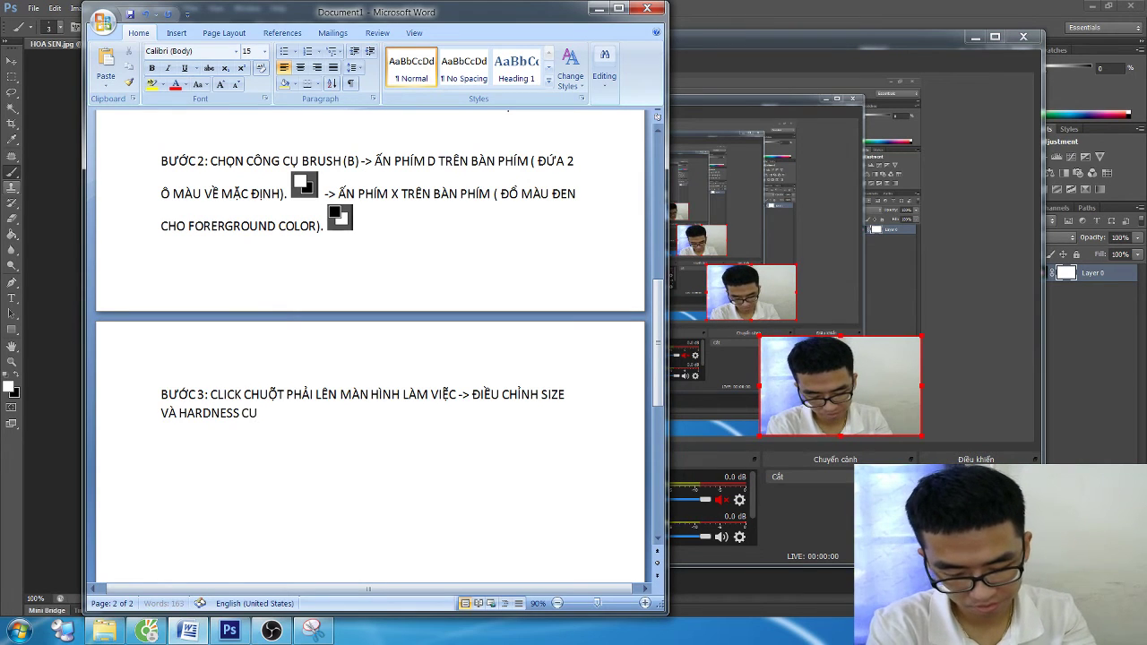
key(BackSpace)
text(ỦA CỌ BRU)
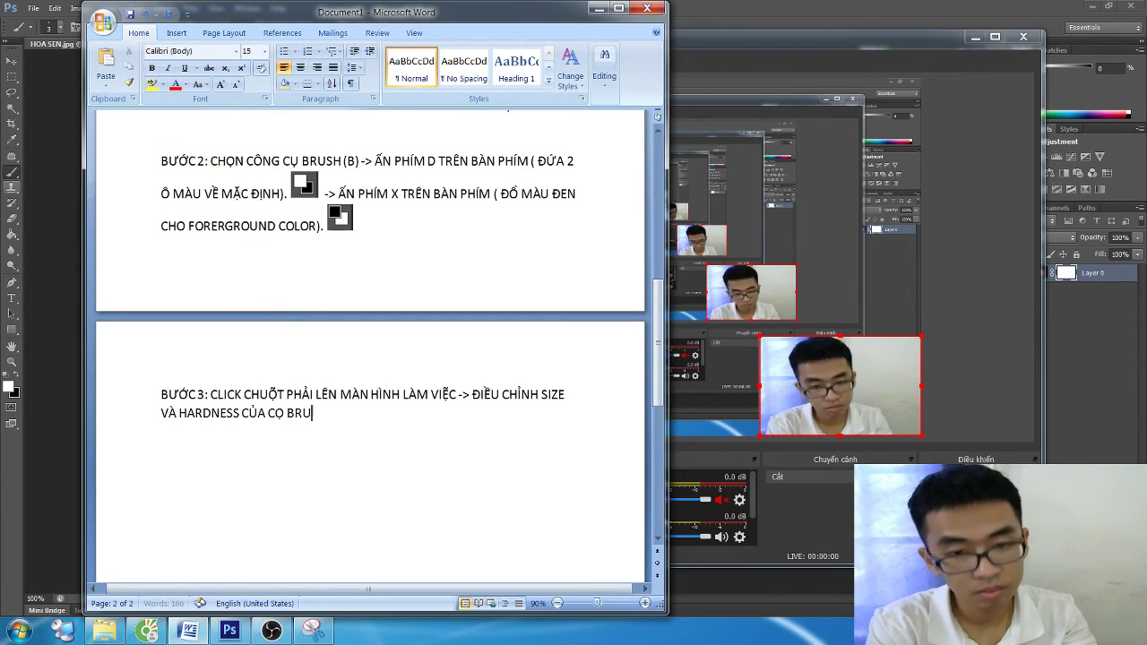
text(SH SAO CHO P)
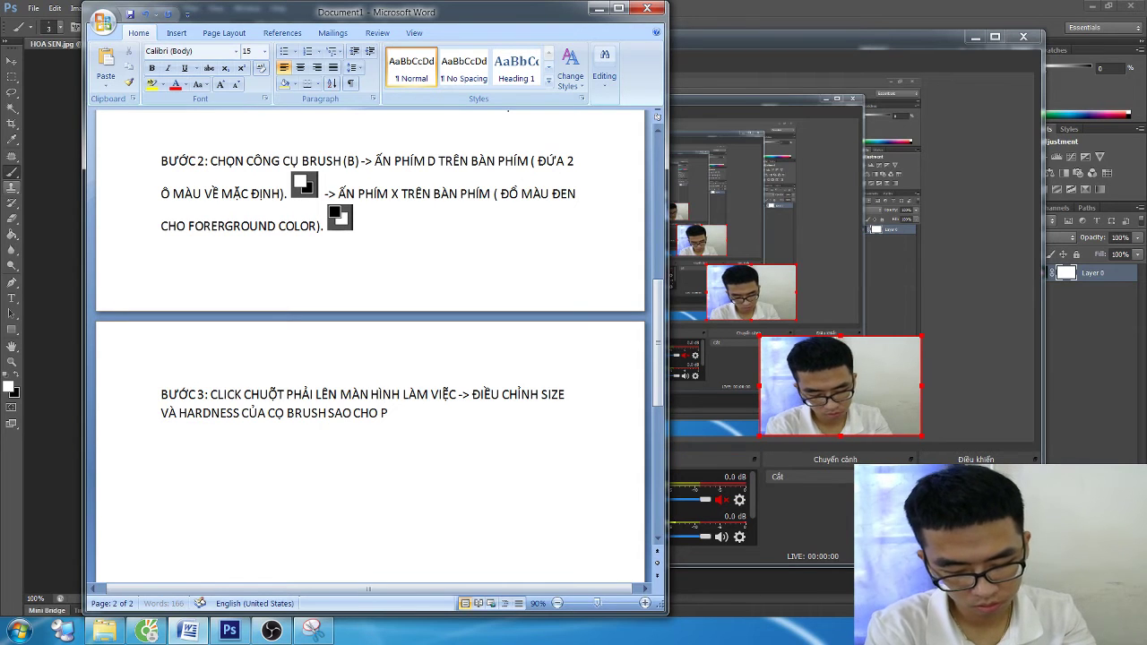
text(HÙ HỢP)
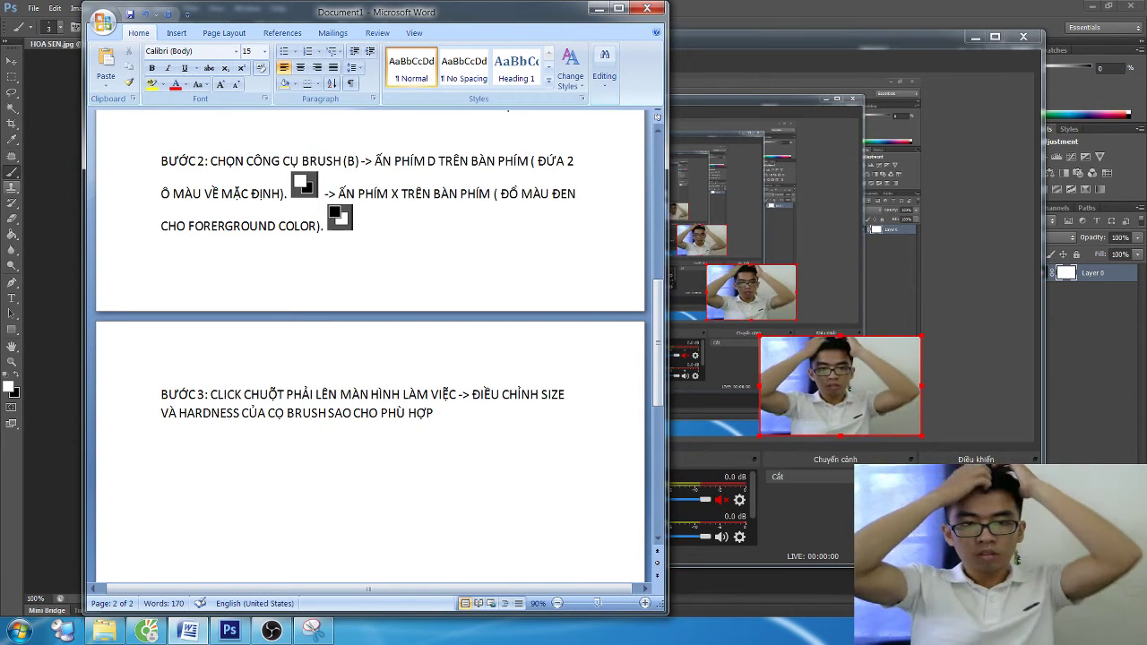
- Set the Photoshop brush size to 20 px from the canvas right-click picker
key(alt+Tab)
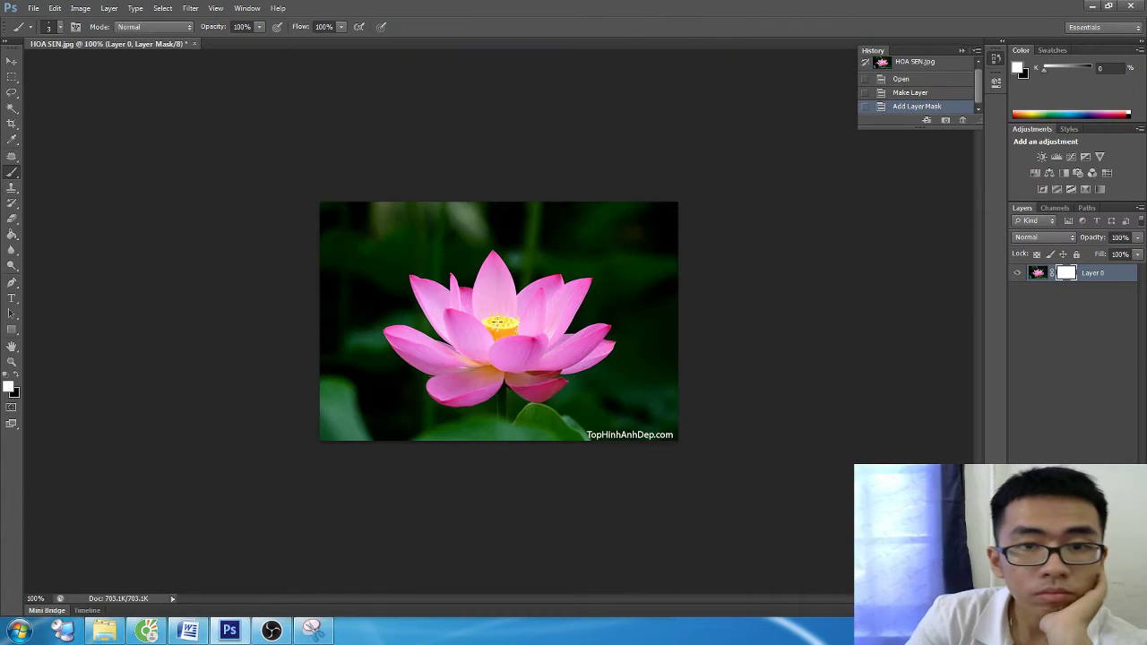
right_click(502, 326)
click(490, 272)
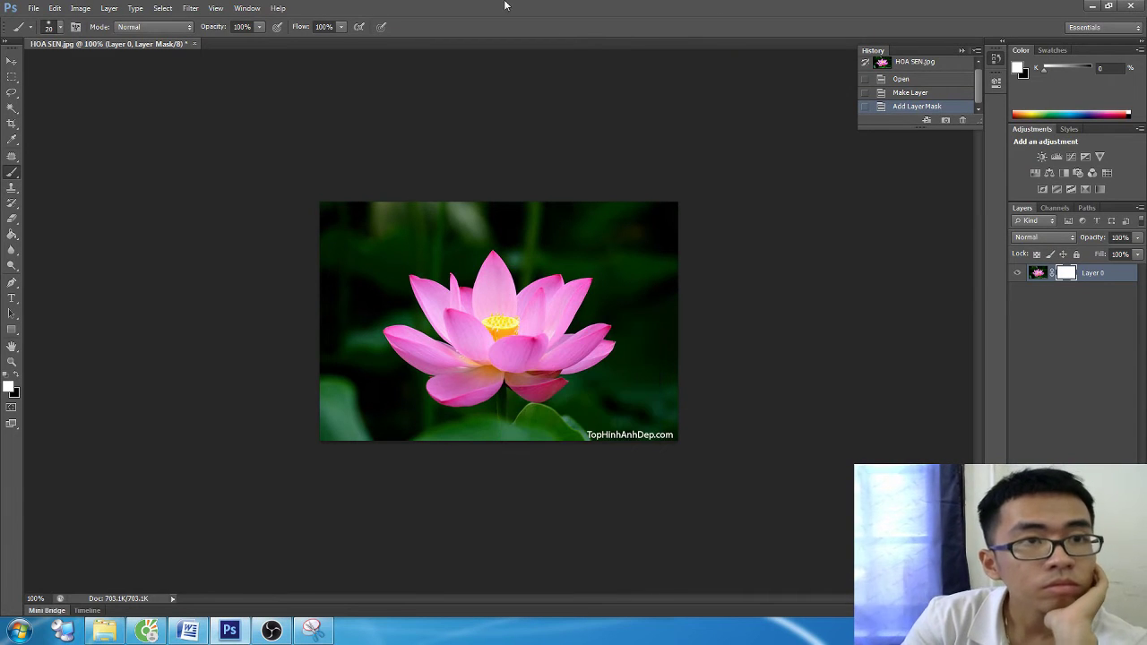
- Open and dismiss the Levels and Print dialogs and browse the menus without changes
key(ctrl+l)
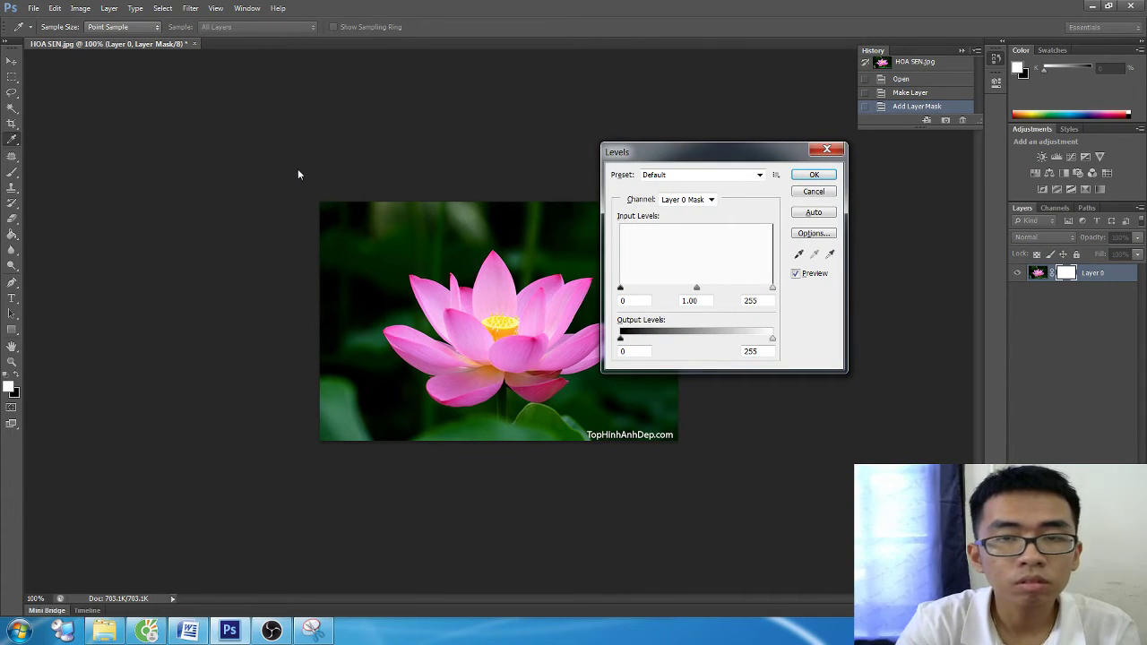
key(Escape)
click(277, 8)
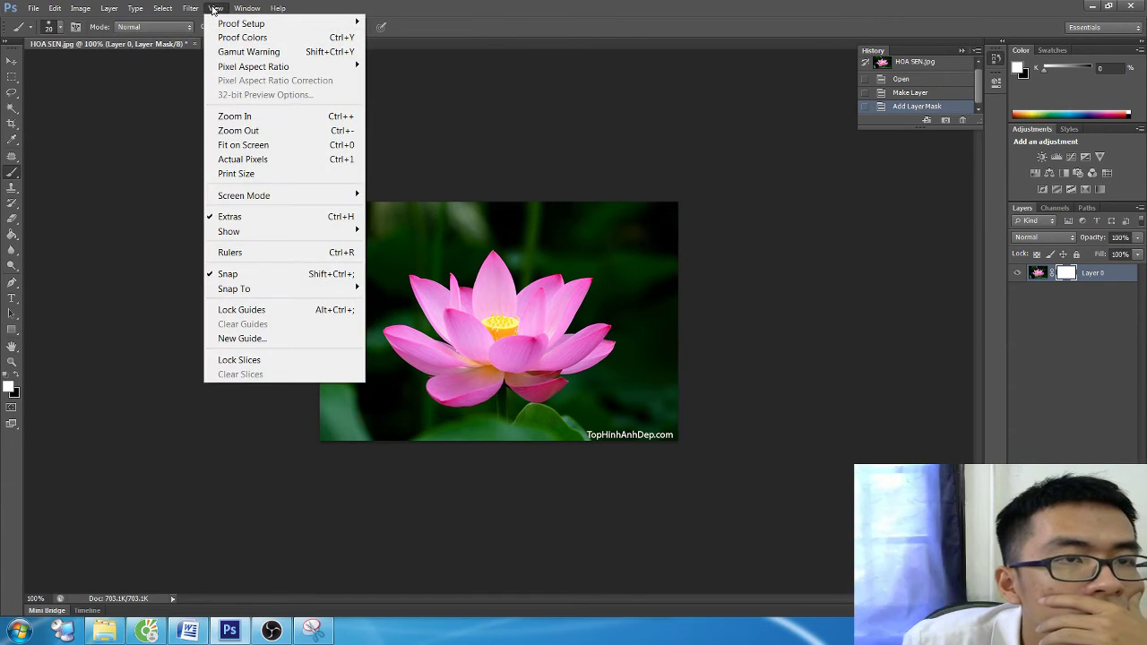
click(247, 8)
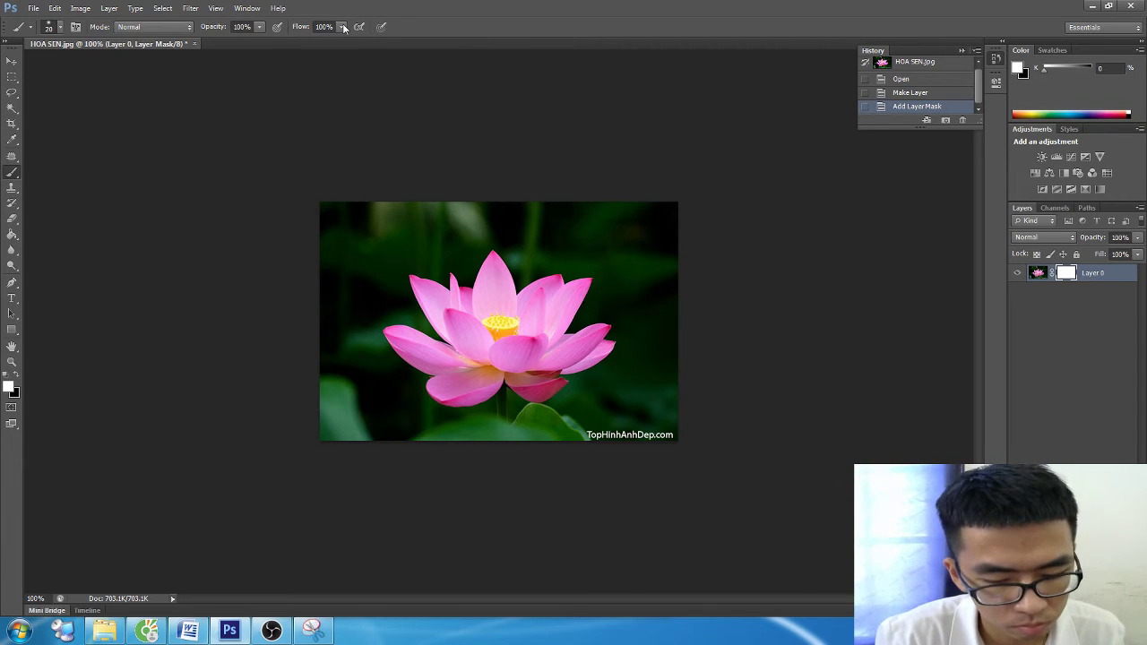
key(ctrl+p)
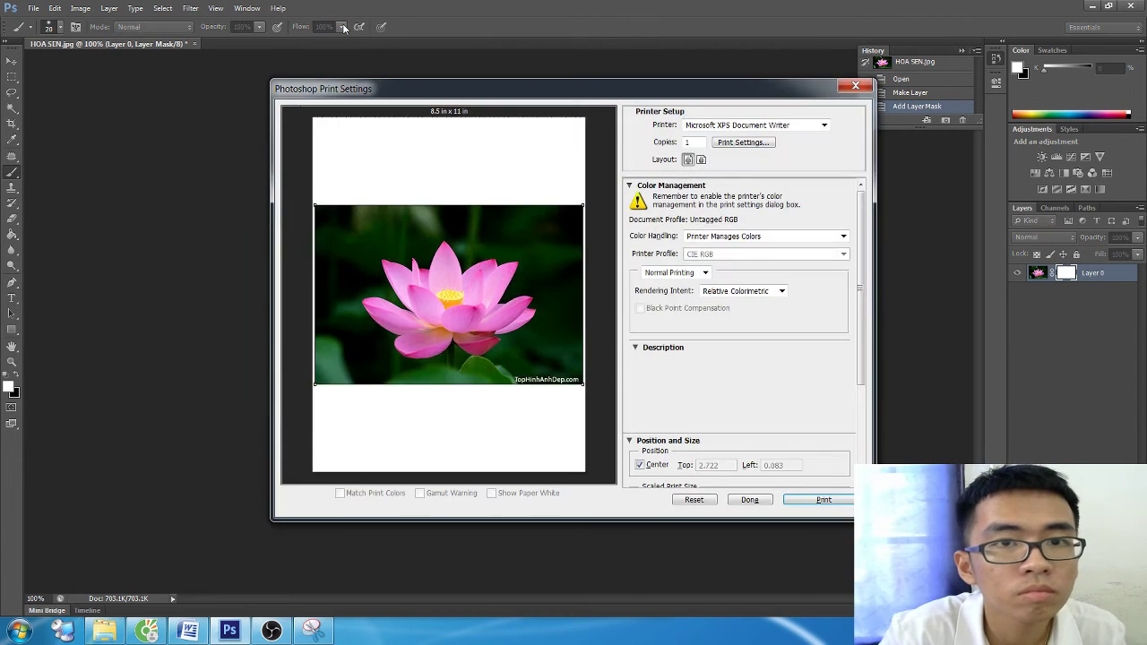
key(Escape)
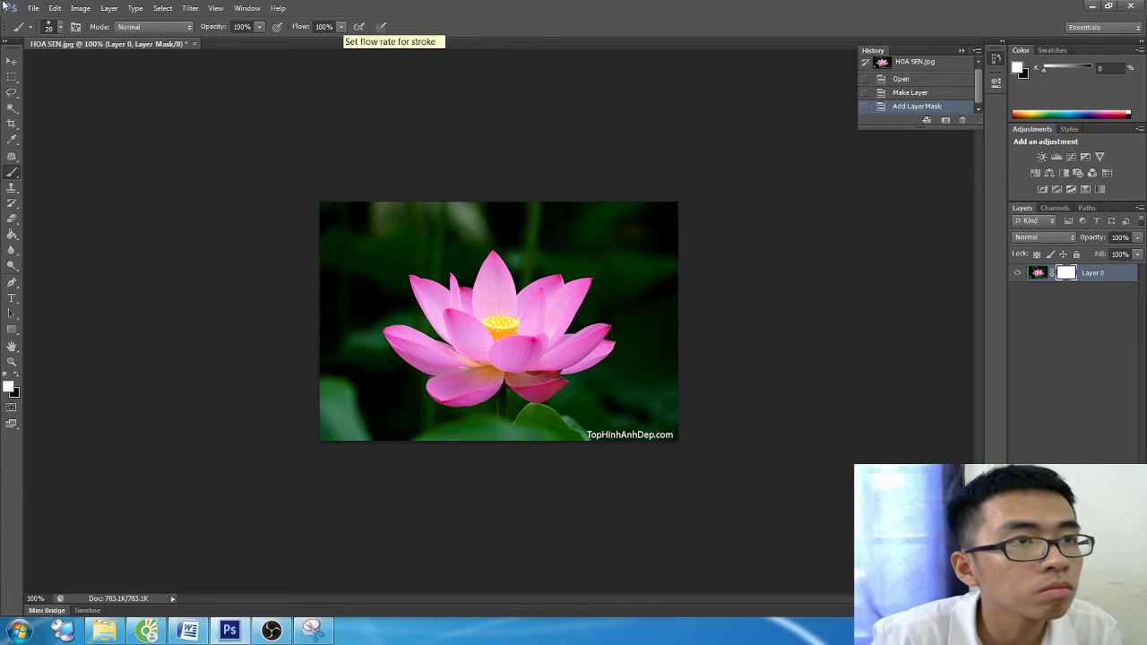
click(33, 8)
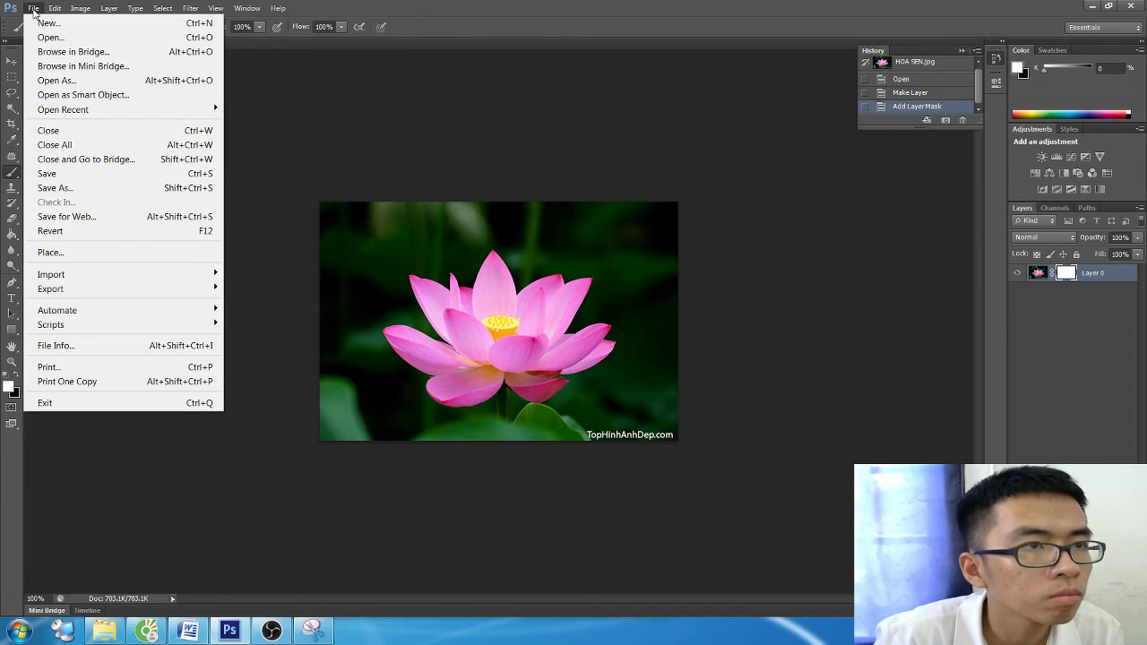
- Set brush Hardness to 0%, paint a test stroke on the lotus mask, and check Opacity
key(Escape)
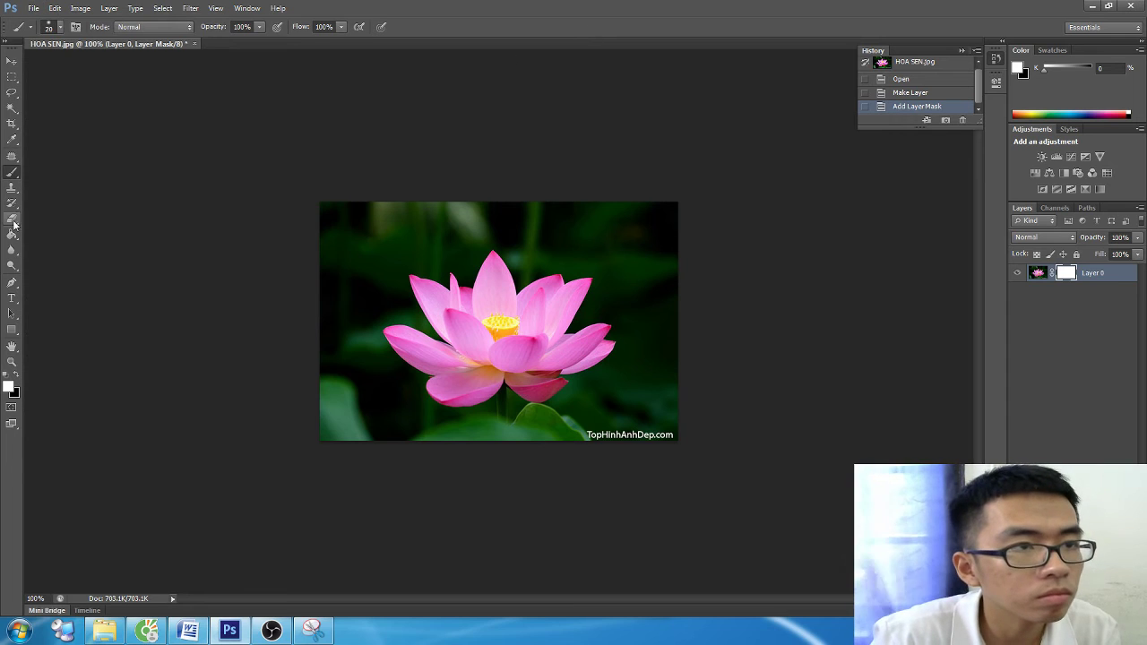
right_click(325, 315)
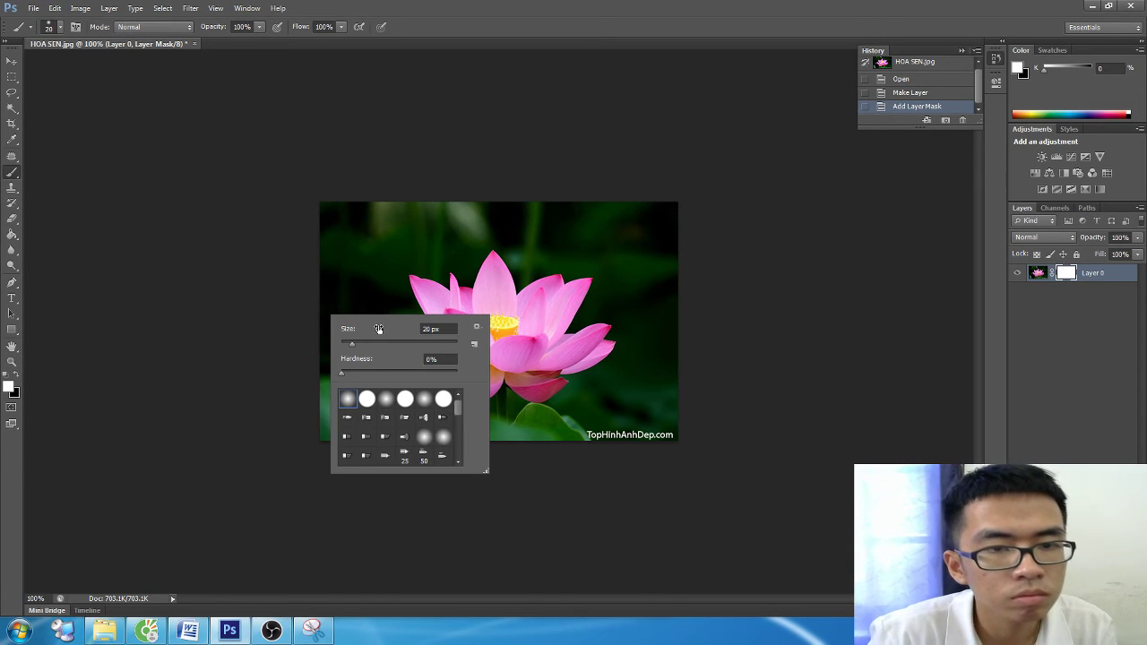
key(Return)
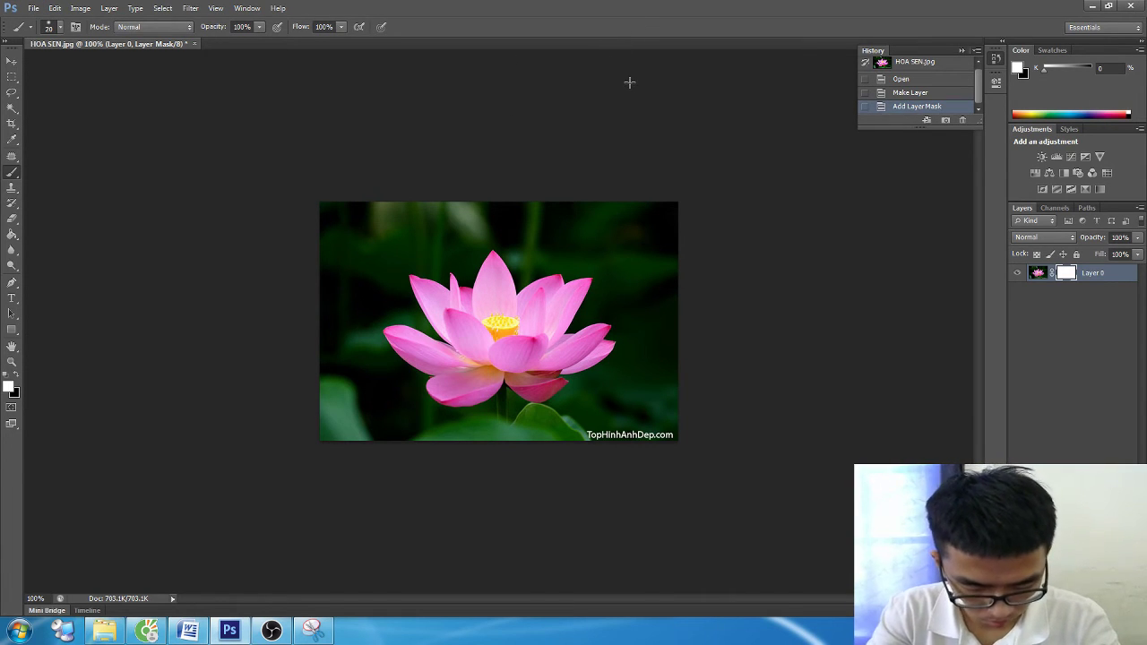
right_click(578, 171)
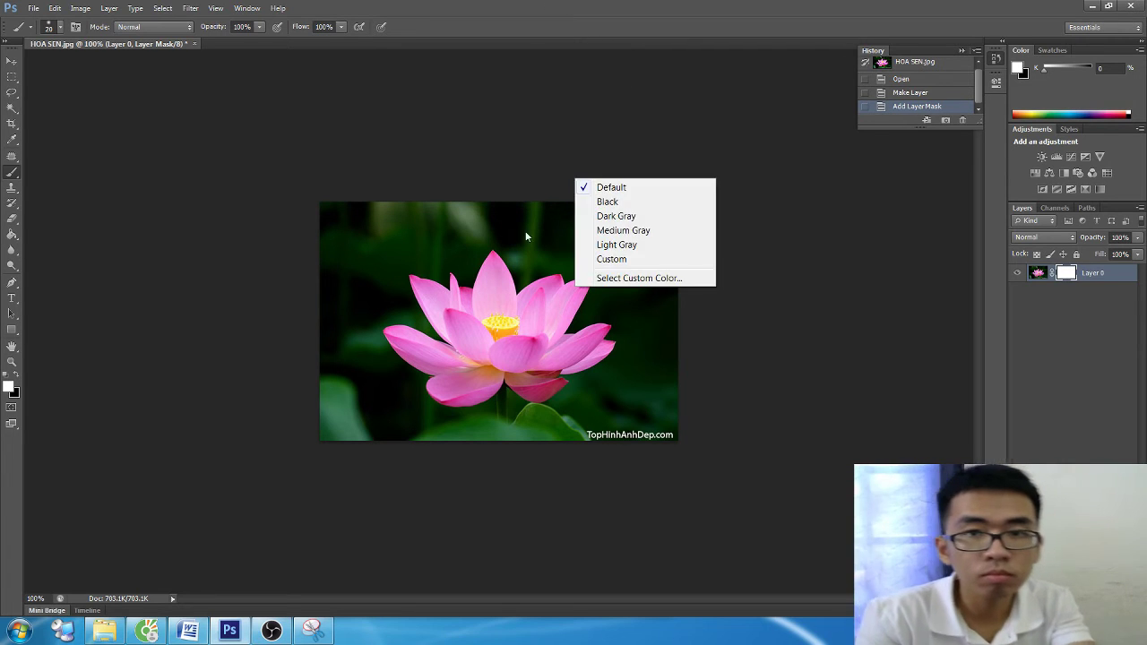
right_click(530, 237)
click(547, 288)
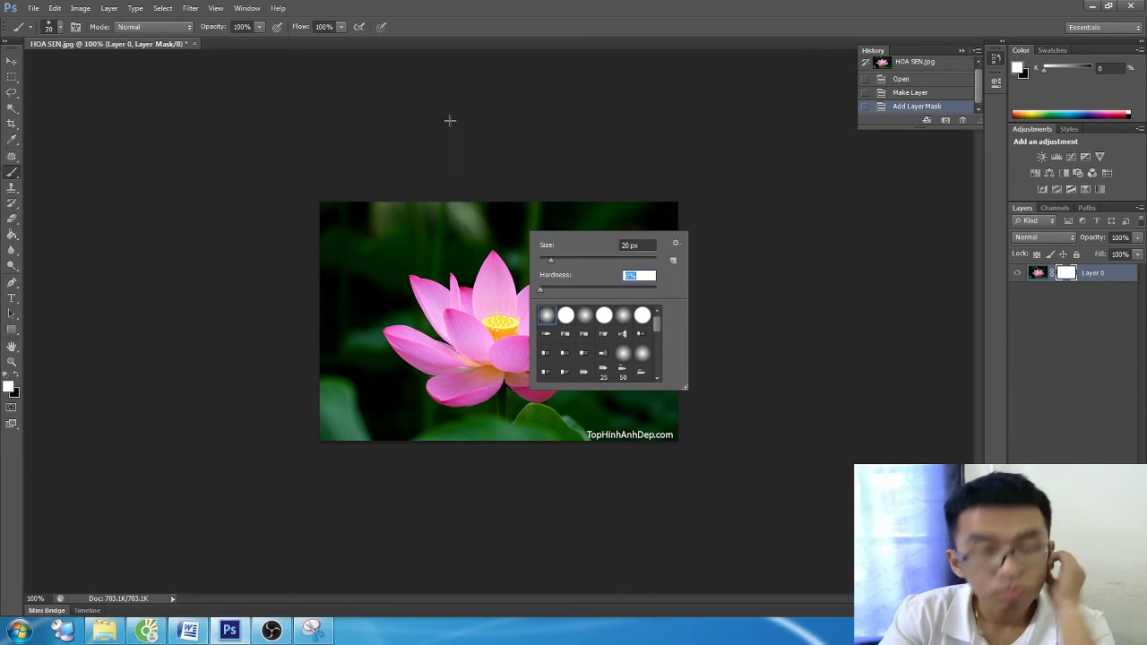
click(338, 248)
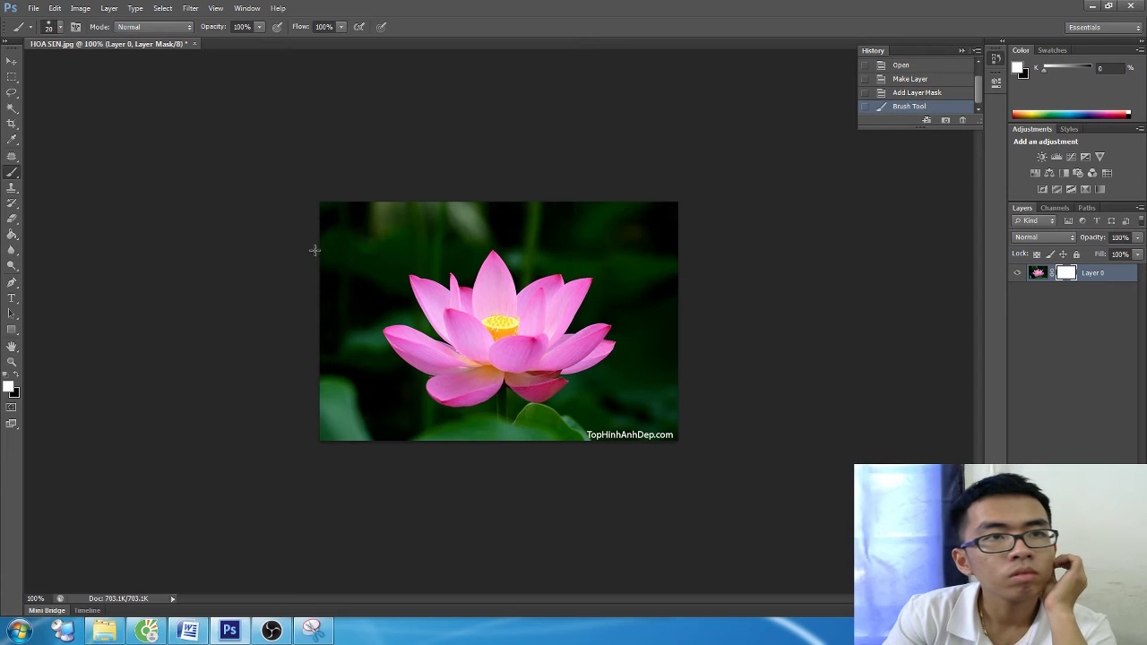
click(242, 27)
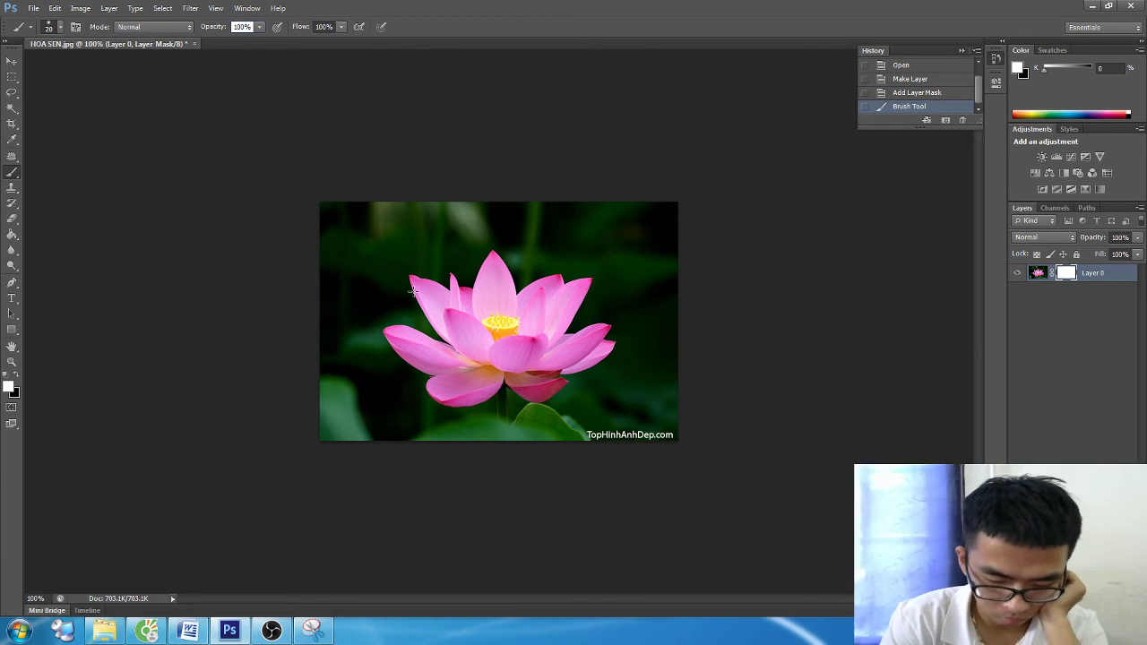
- Begin a BƯỚC line in Word, then reopen Photoshop's brush Size and Hardness picker
key(alt+Tab)
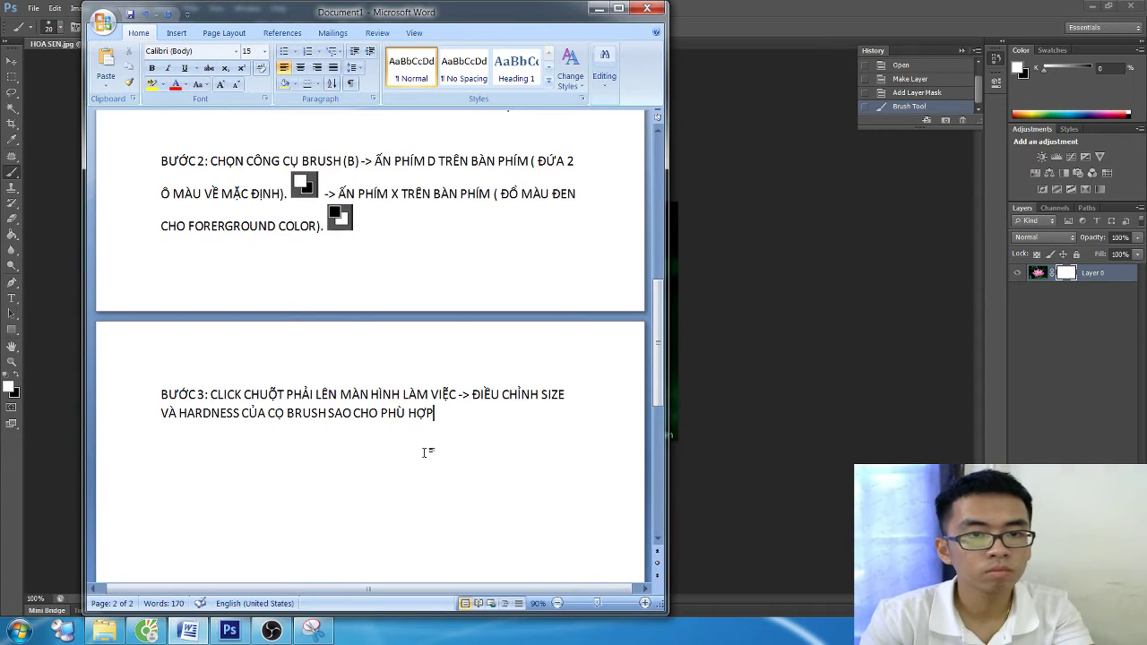
key(Return)
text(BƯỚC)
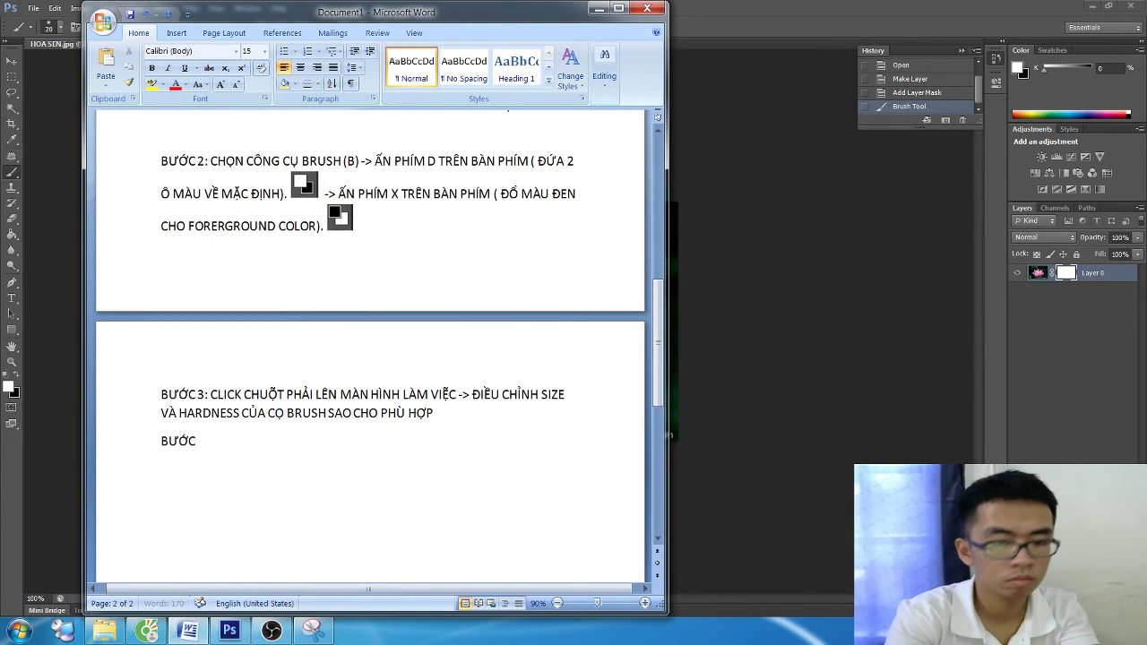
key(BackSpace)
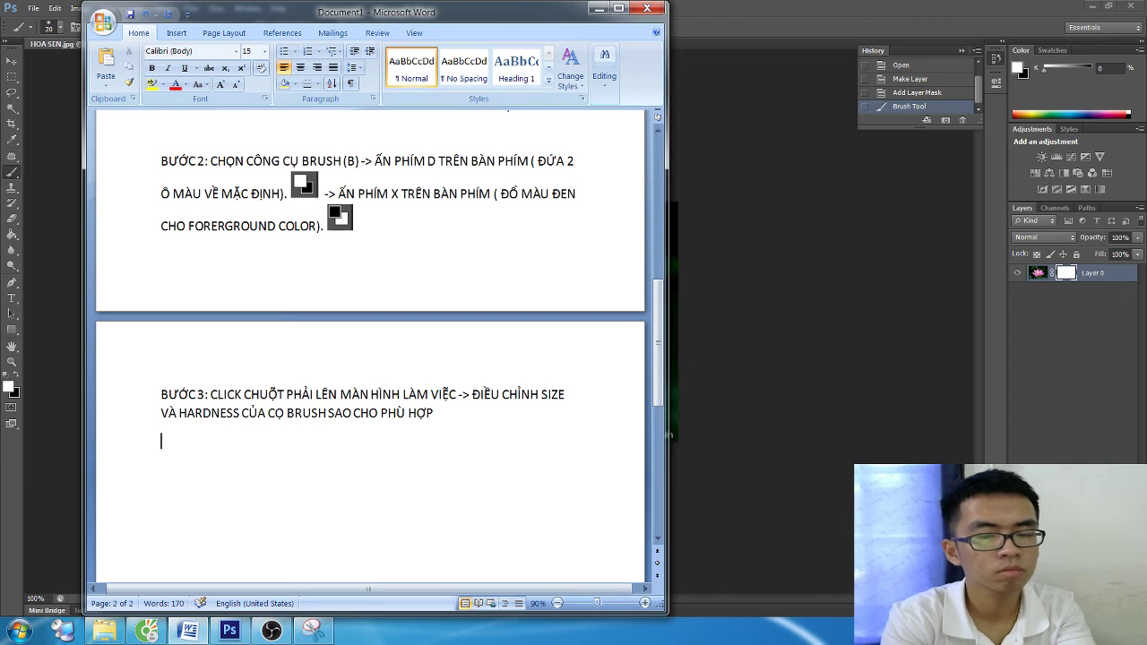
key(alt+Tab)
right_click(497, 336)
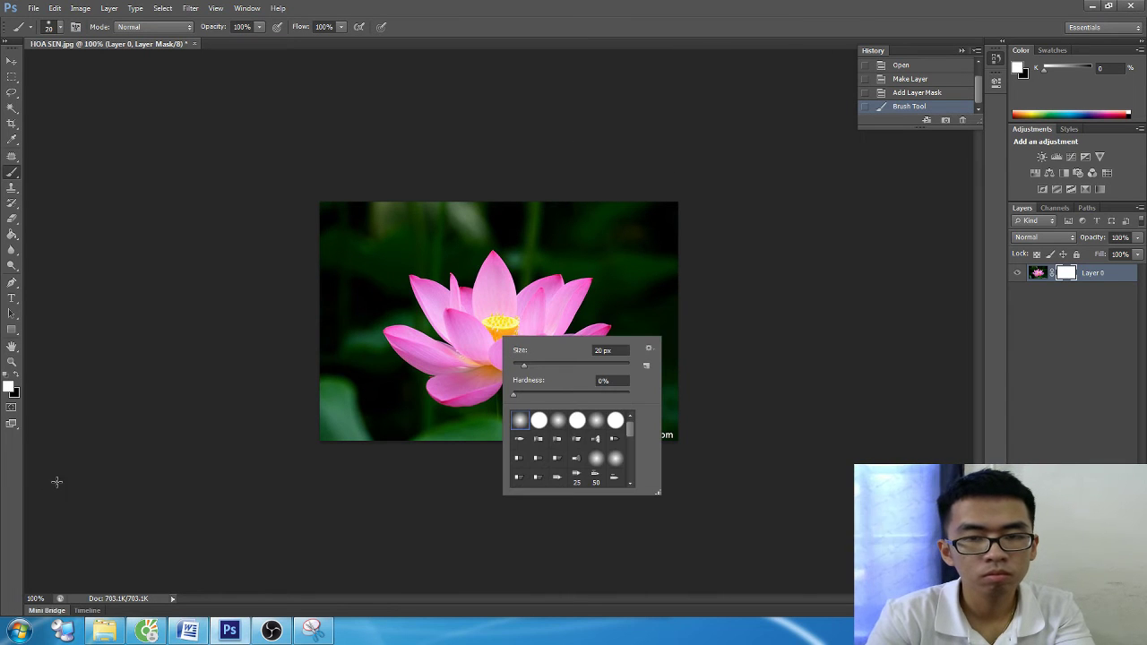
- Snip the lotus canvas with the brush picker showing Size 20 px and Hardness 0%
click(18, 631)
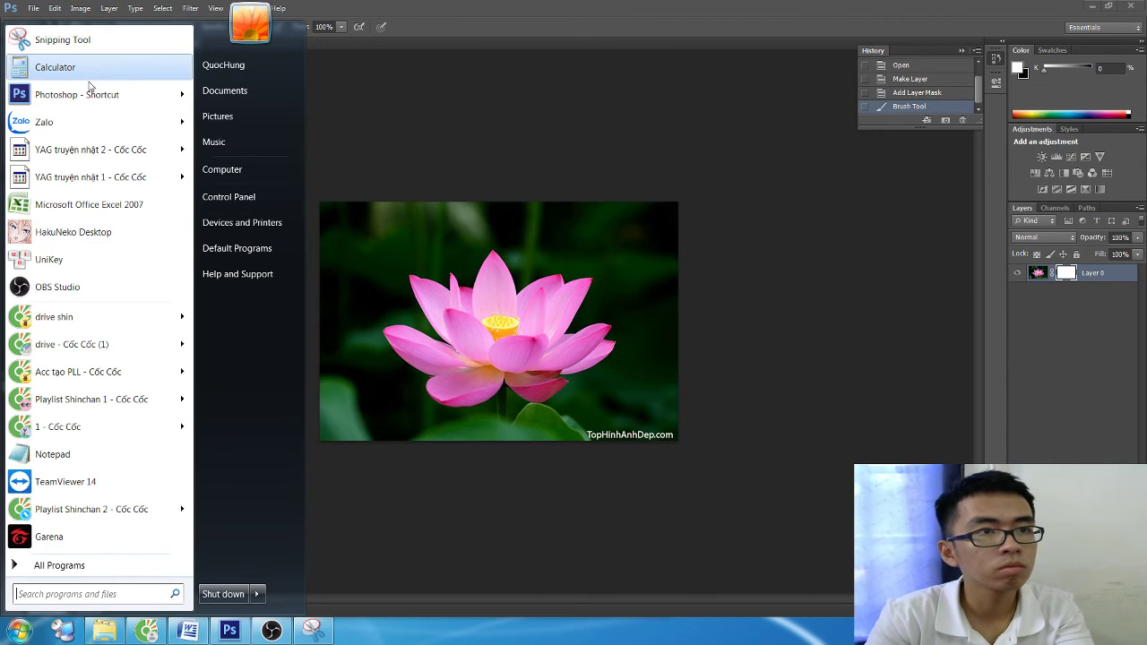
click(62, 39)
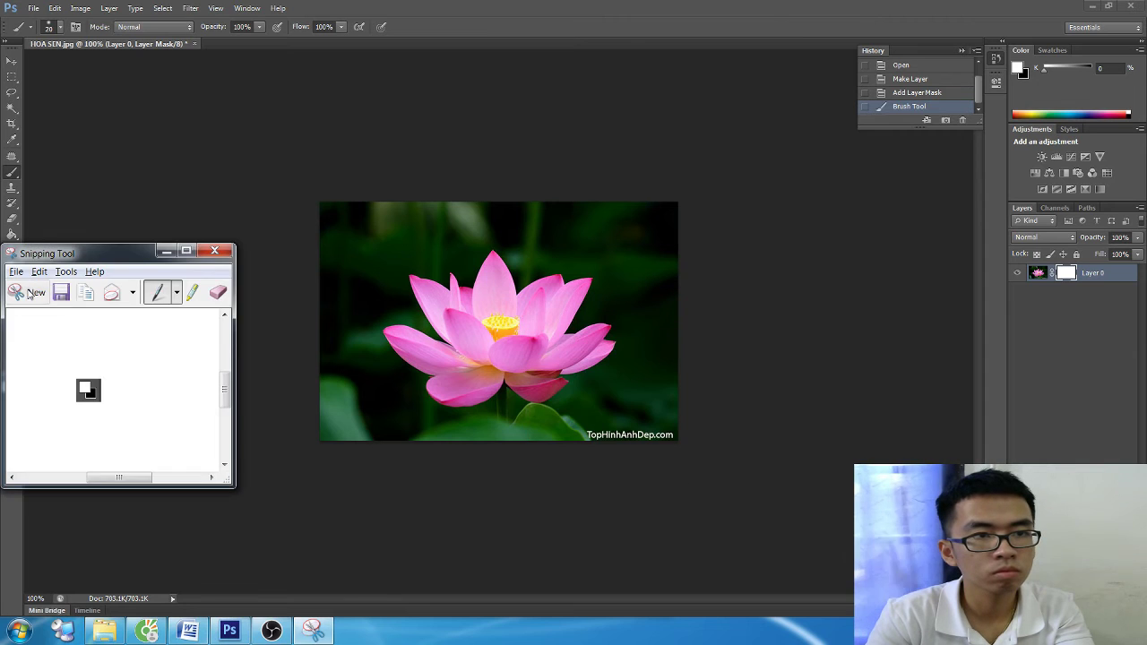
click(29, 293)
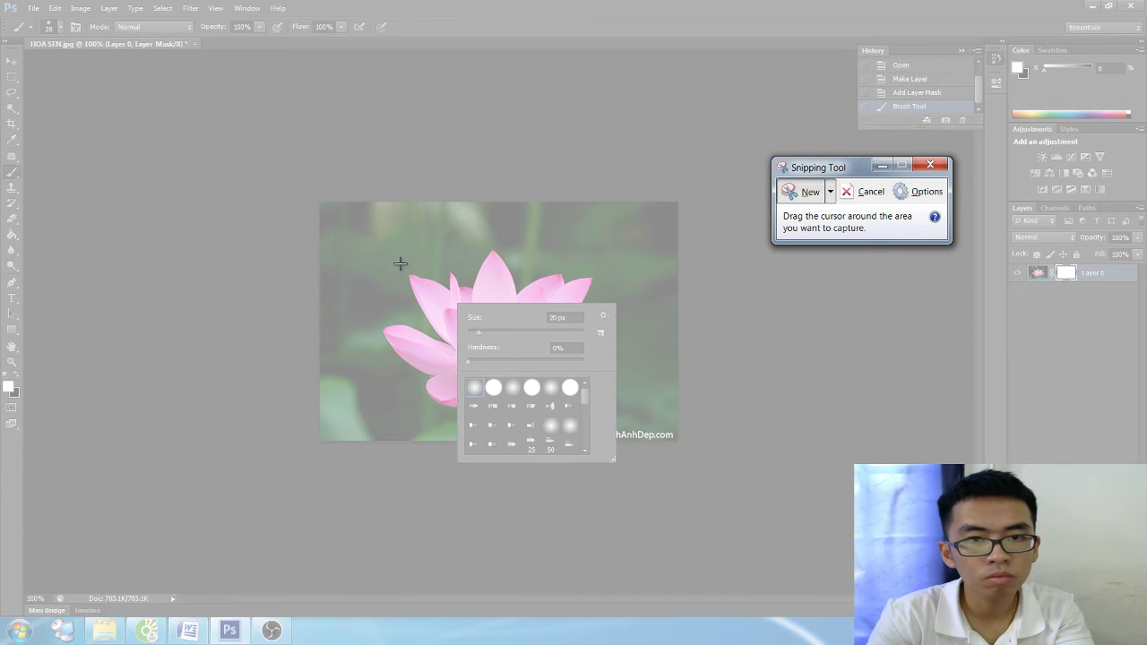
drag(364, 222, 706, 487)
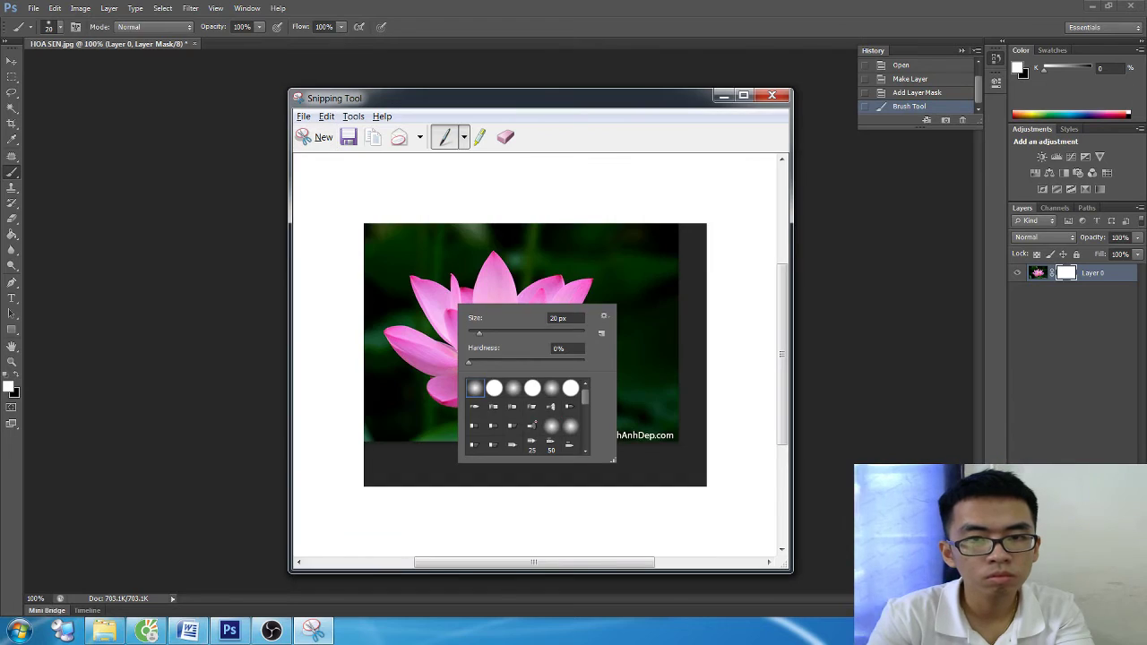
- Paste the brush snip below Step 3, then swap in a copy with Size and Hardness circled in red
click(199, 634)
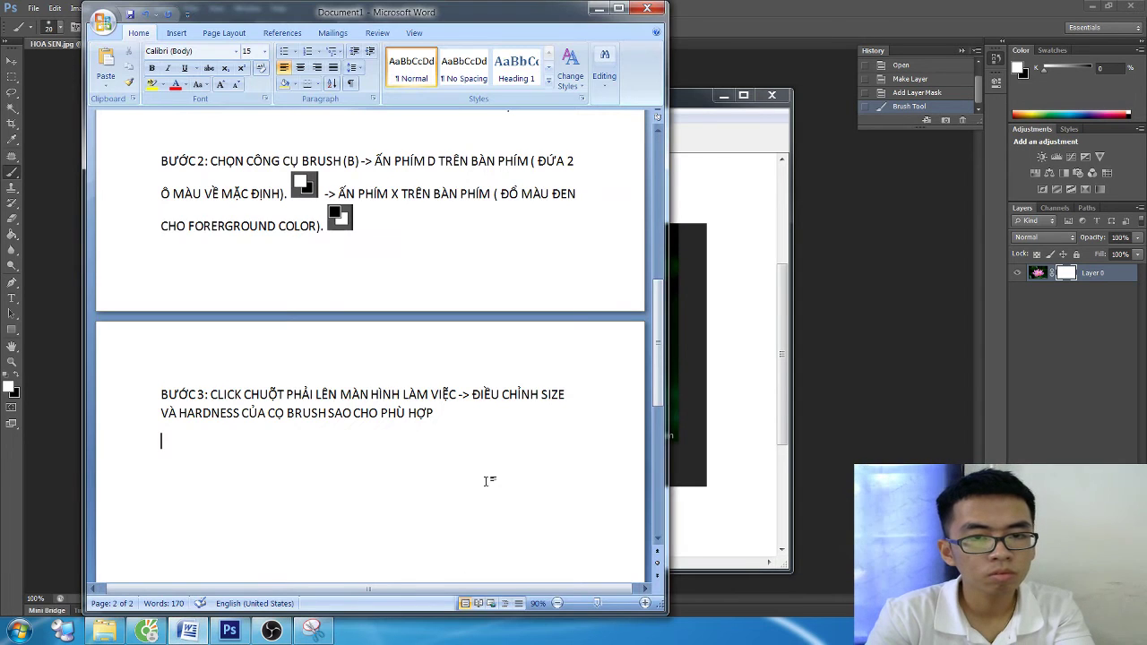
key(ctrl+v)
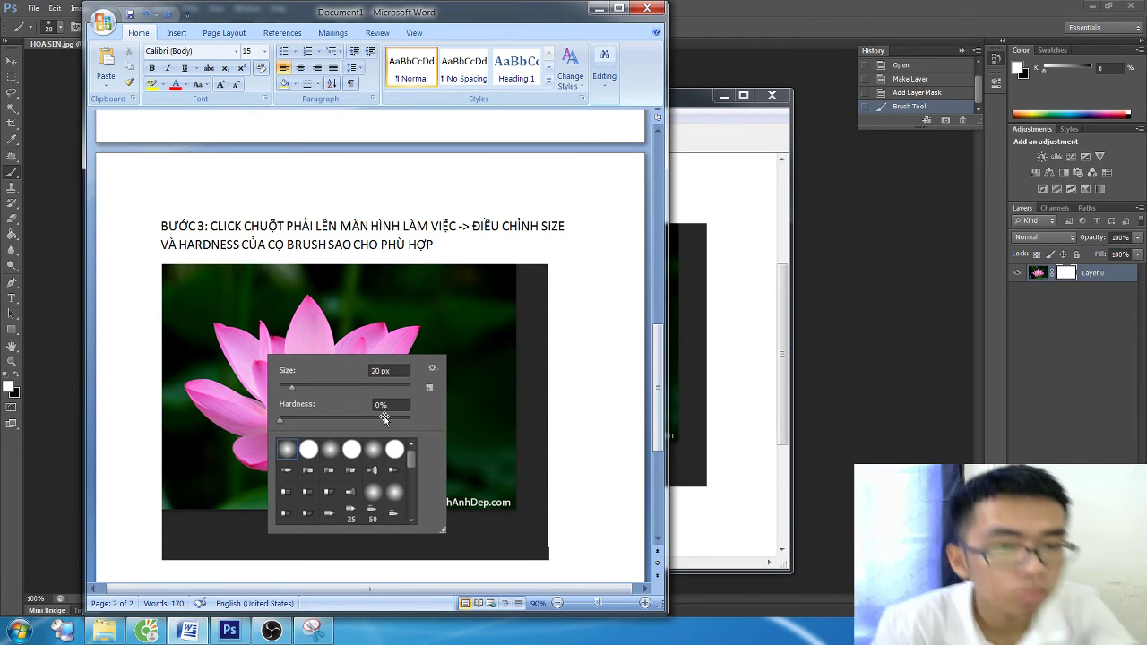
click(314, 630)
drag(463, 310, 485, 310)
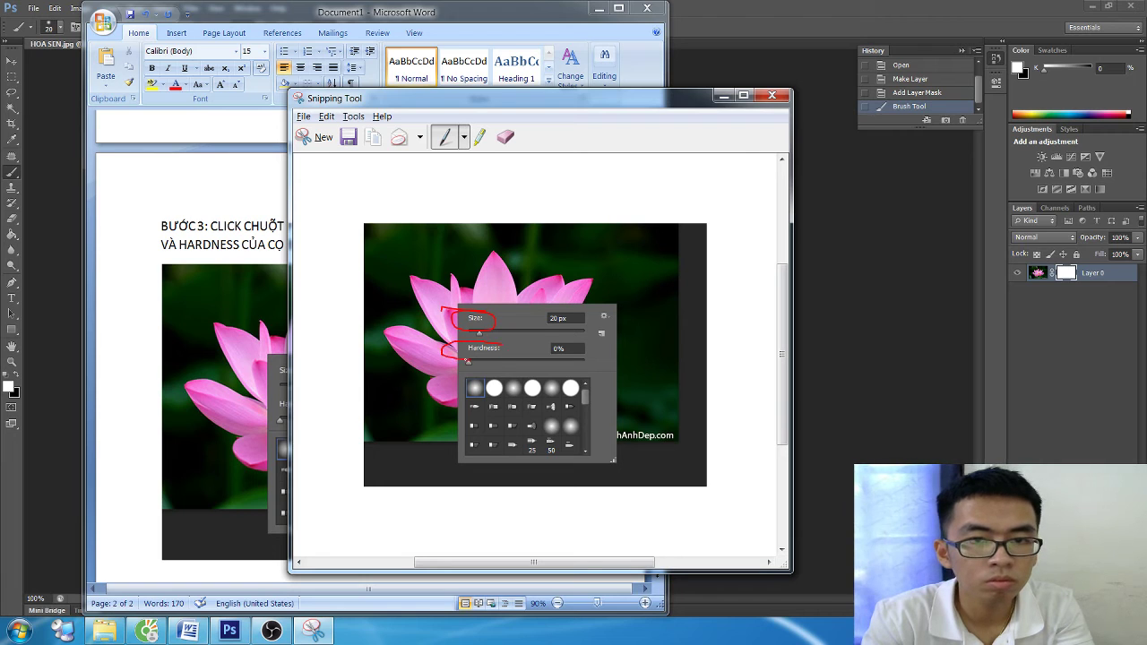
key(ctrl+c)
click(368, 11)
key(Delete)
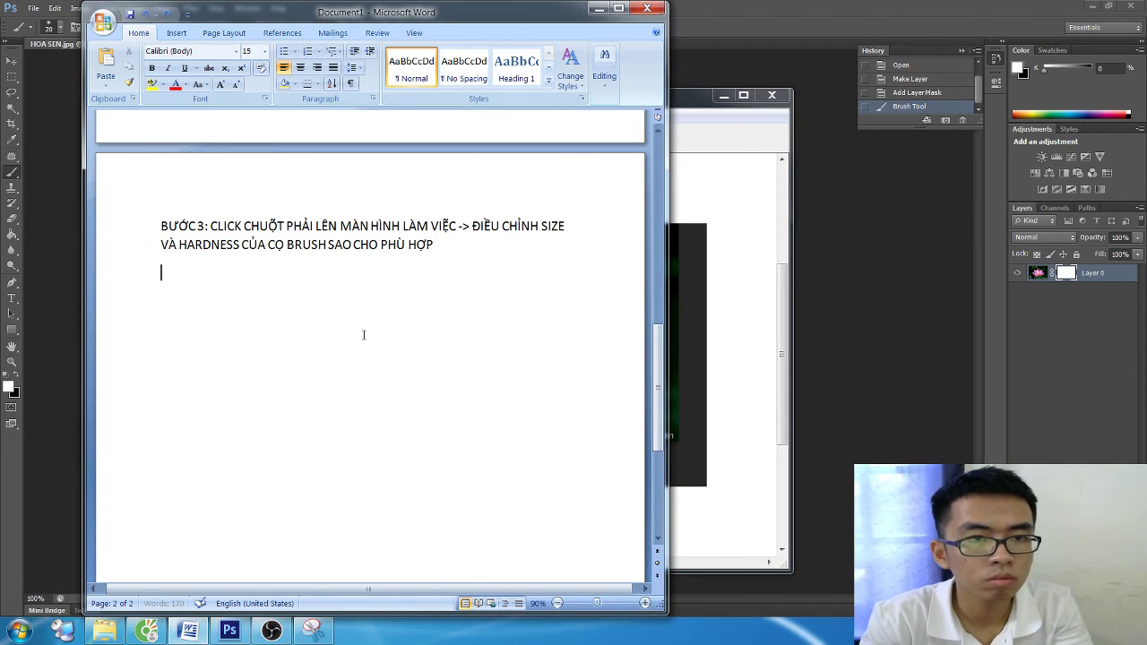
key(ctrl+v)
scroll(366, 322, down, 3)
click(579, 450)
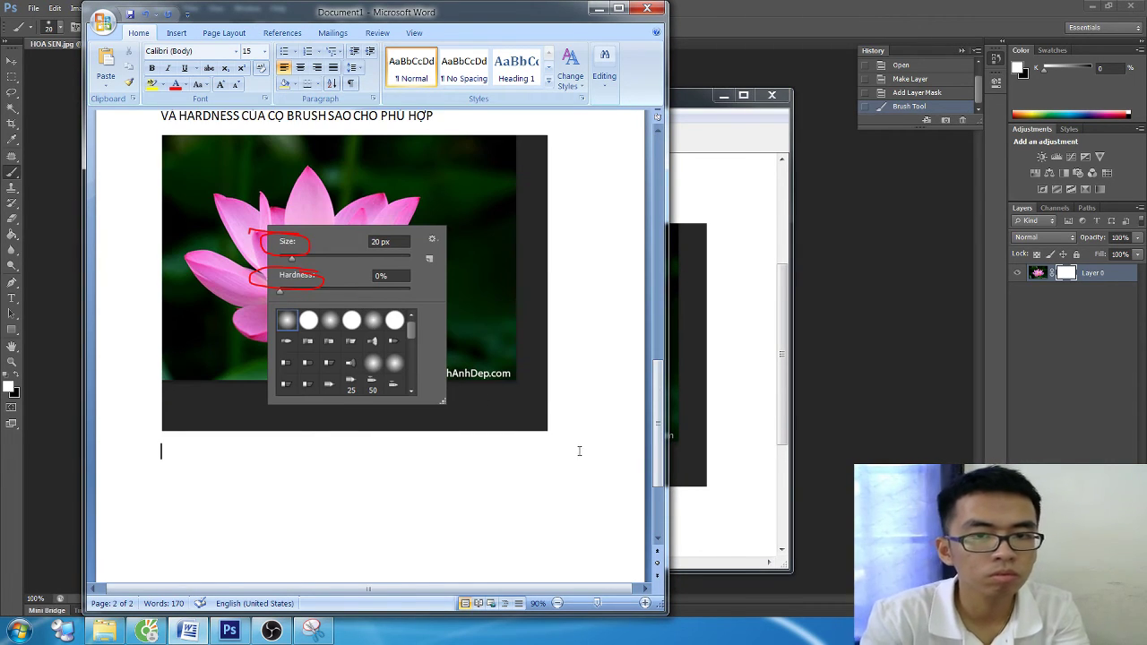
- Type the BƯỚC 4 line about brush opacity on the layer mask
text(BUOC)
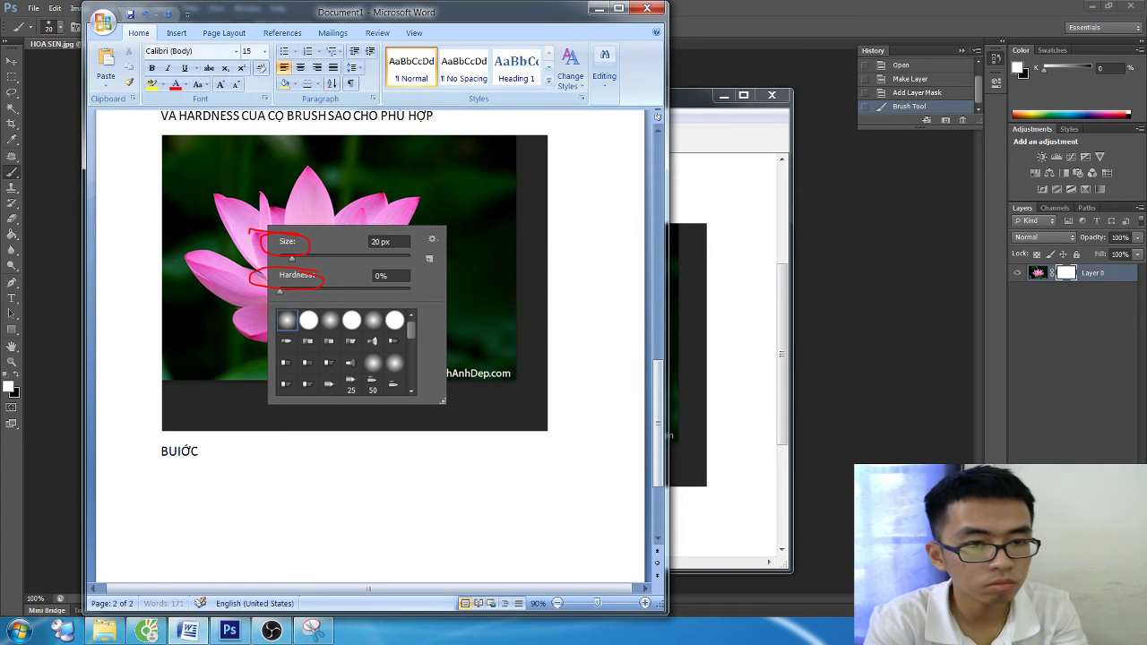
key(BackSpace)
key(BackSpace)
text(I)
key(BackSpace)
scroll(484, 468, up, 1)
scroll(484, 468, down, 1)
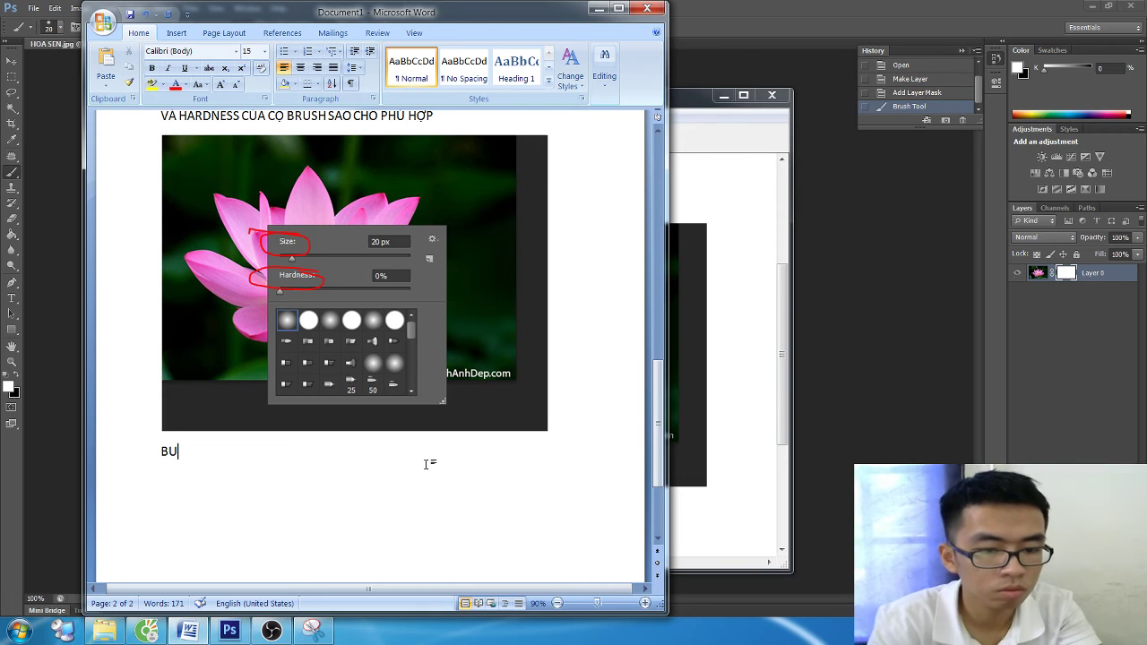
text(OW)
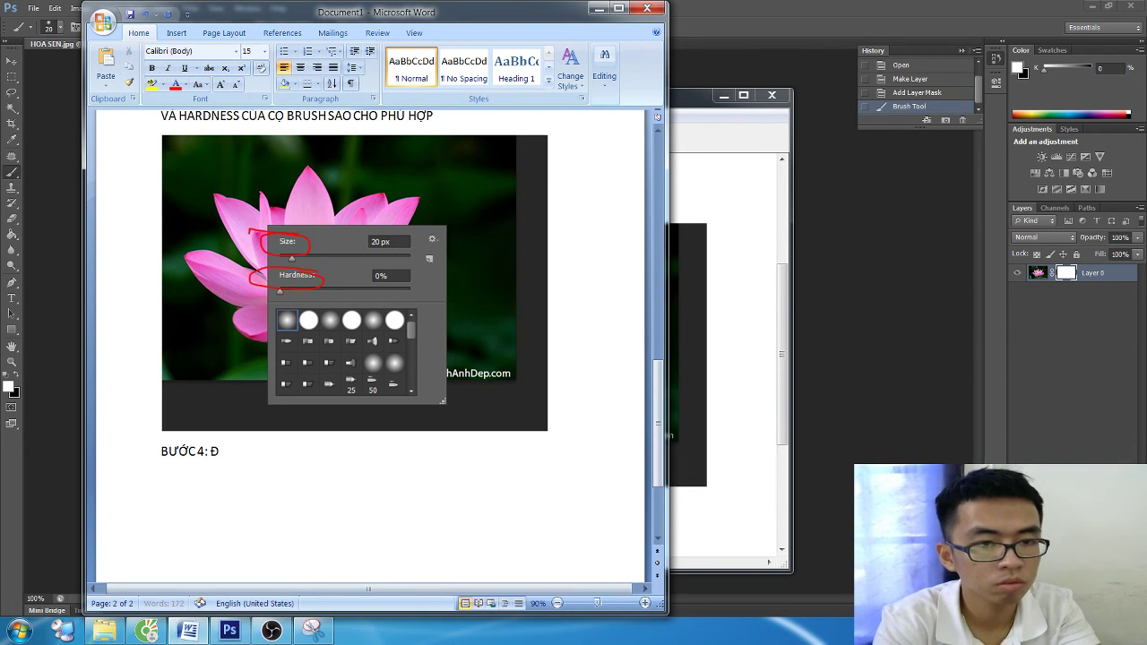
text(HINHR O)
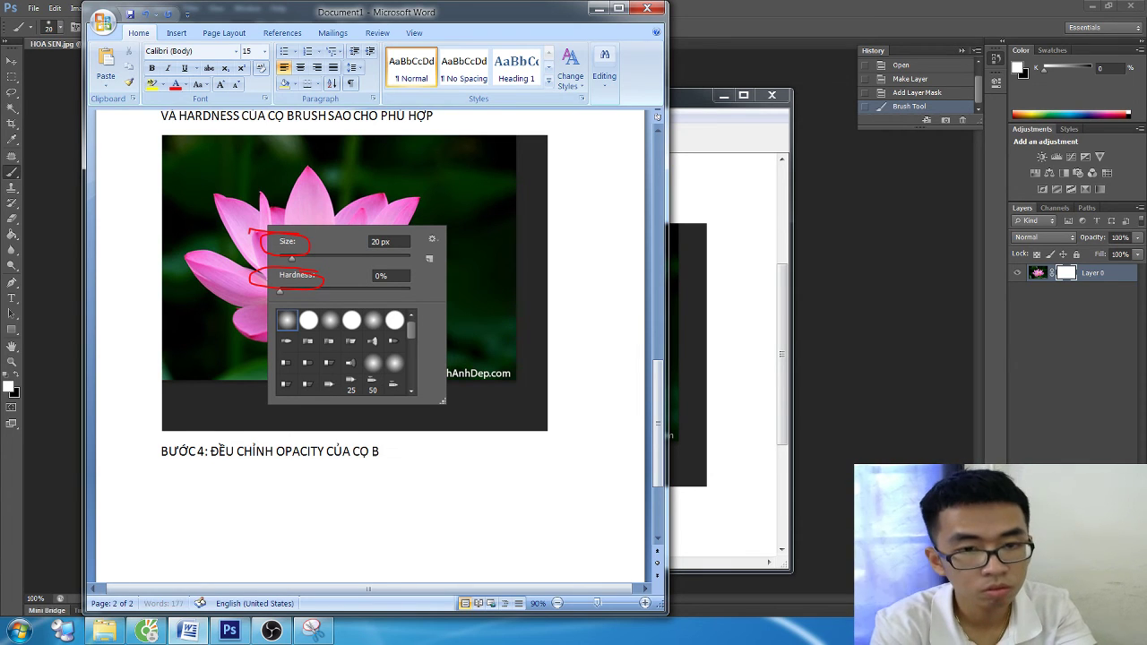
text(RUSH DDE)
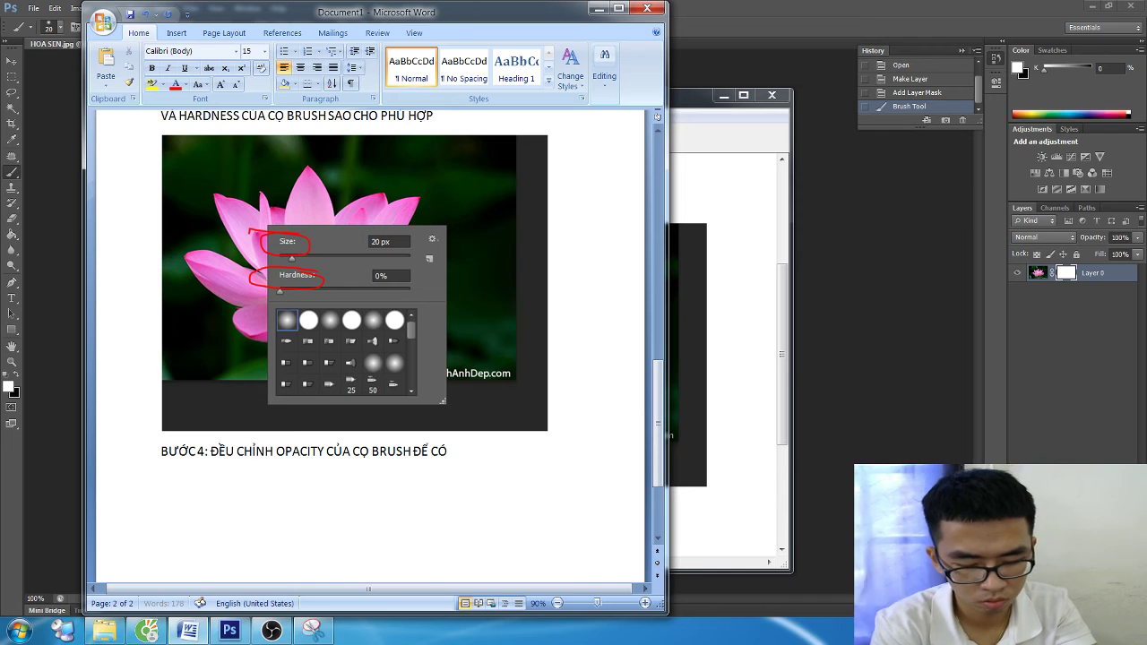
text( DDOOJ)
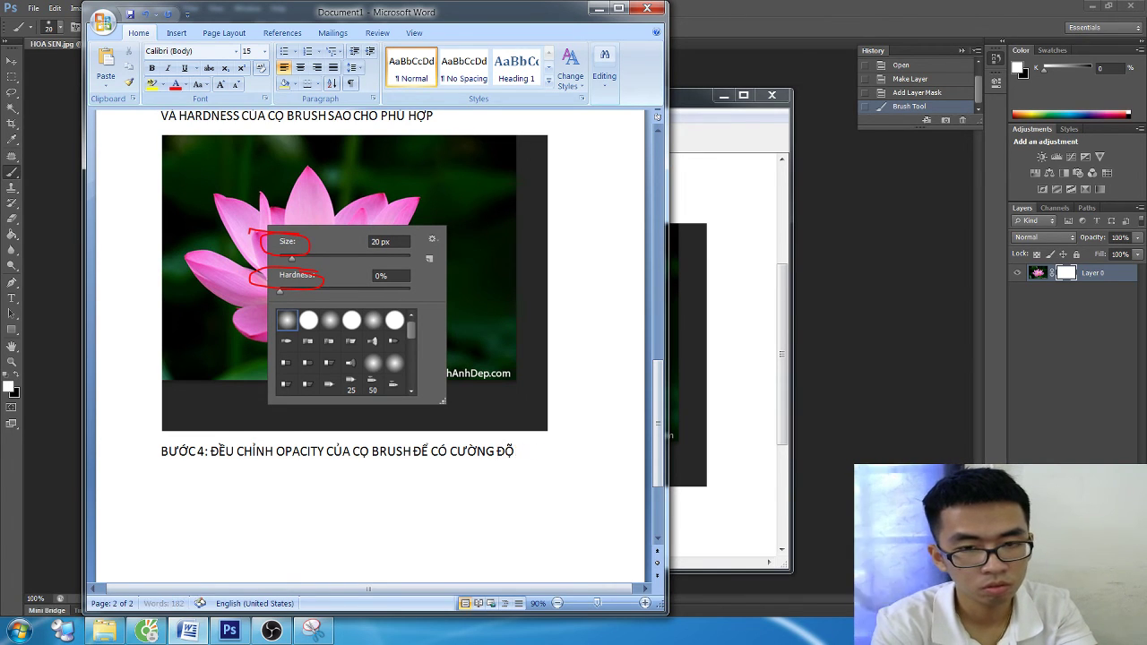
text(O)
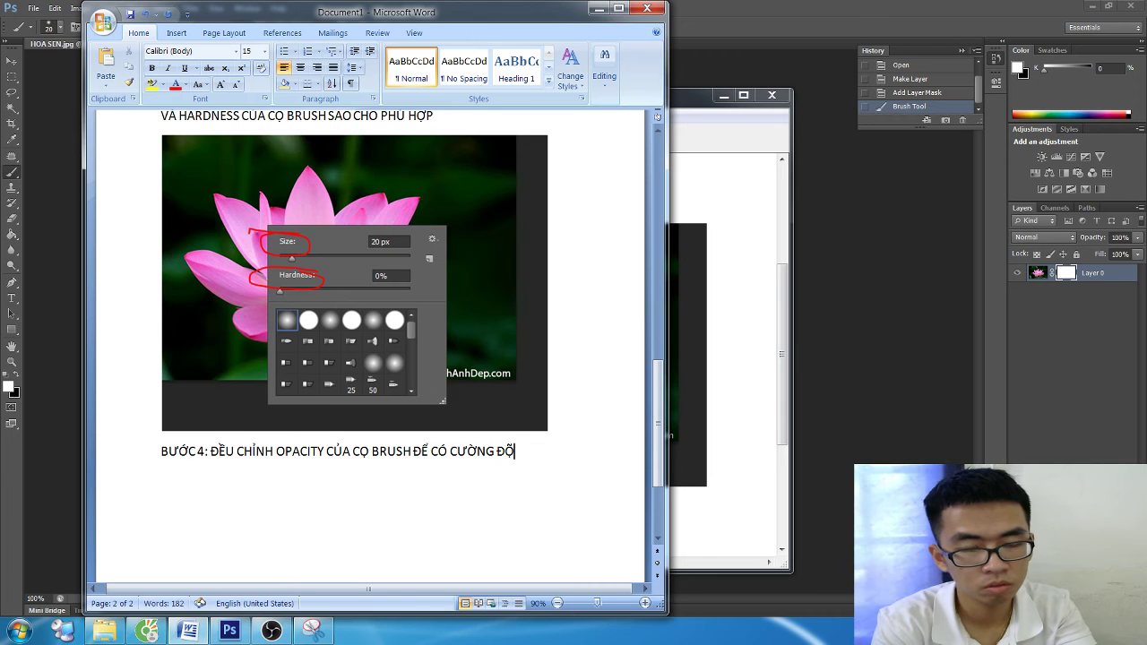
text( N )
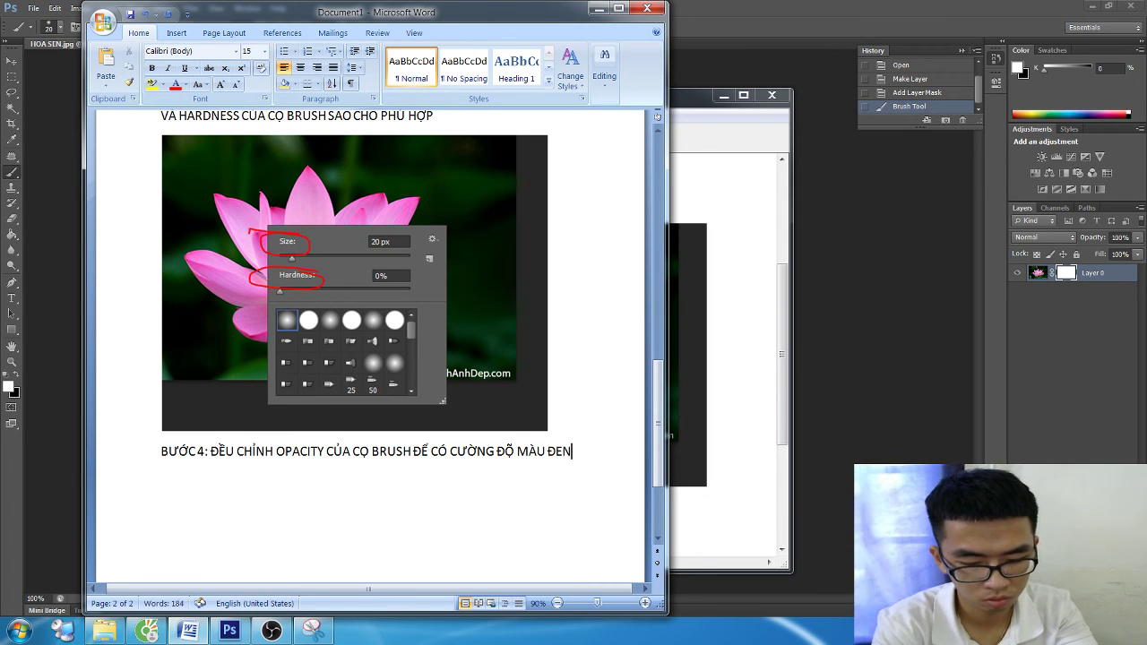
text(PHU)
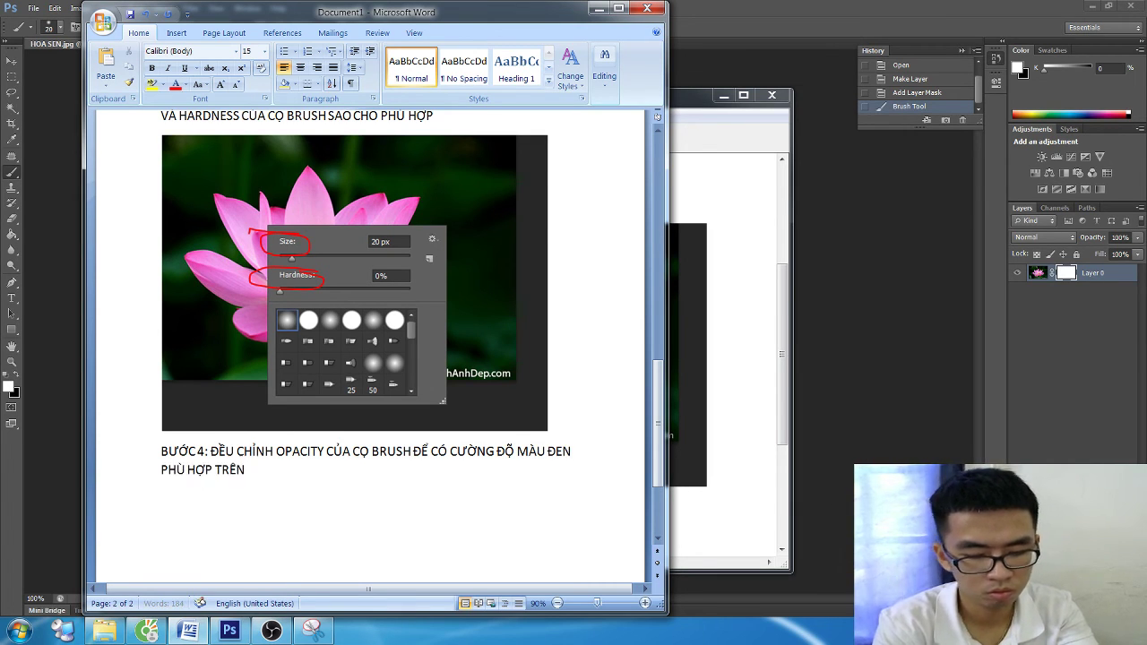
text(K)
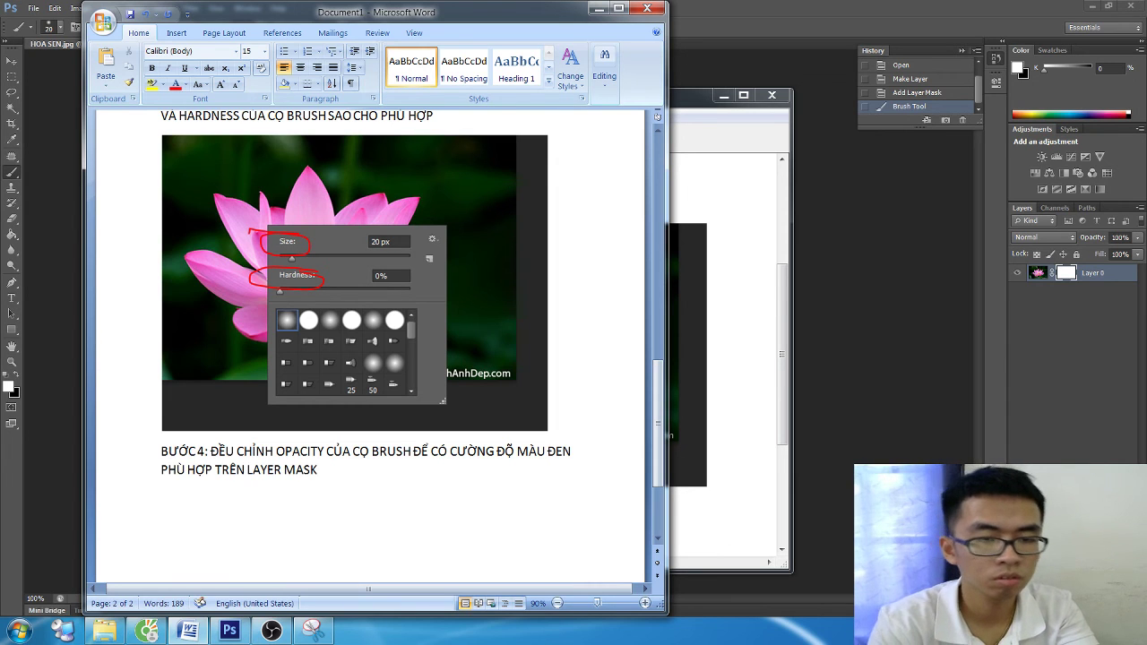
- Set the whole document's font to Times New Roman and start a new line after step 4
key(ctrl+a)
key(ctrl+shift+f)
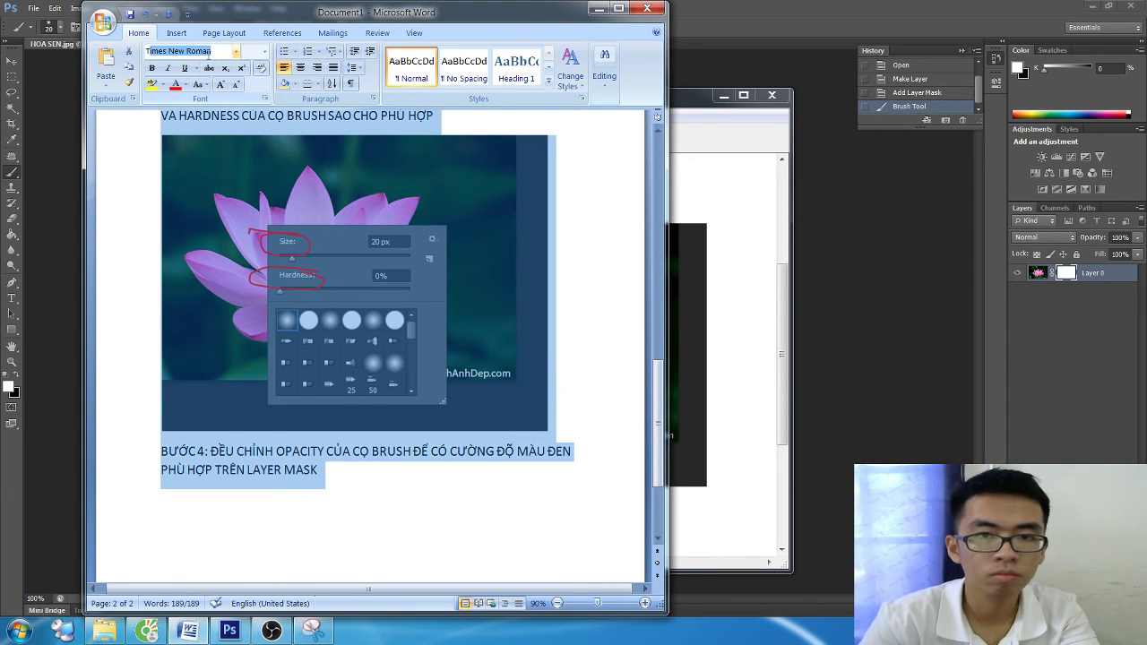
key(Return)
click(423, 467)
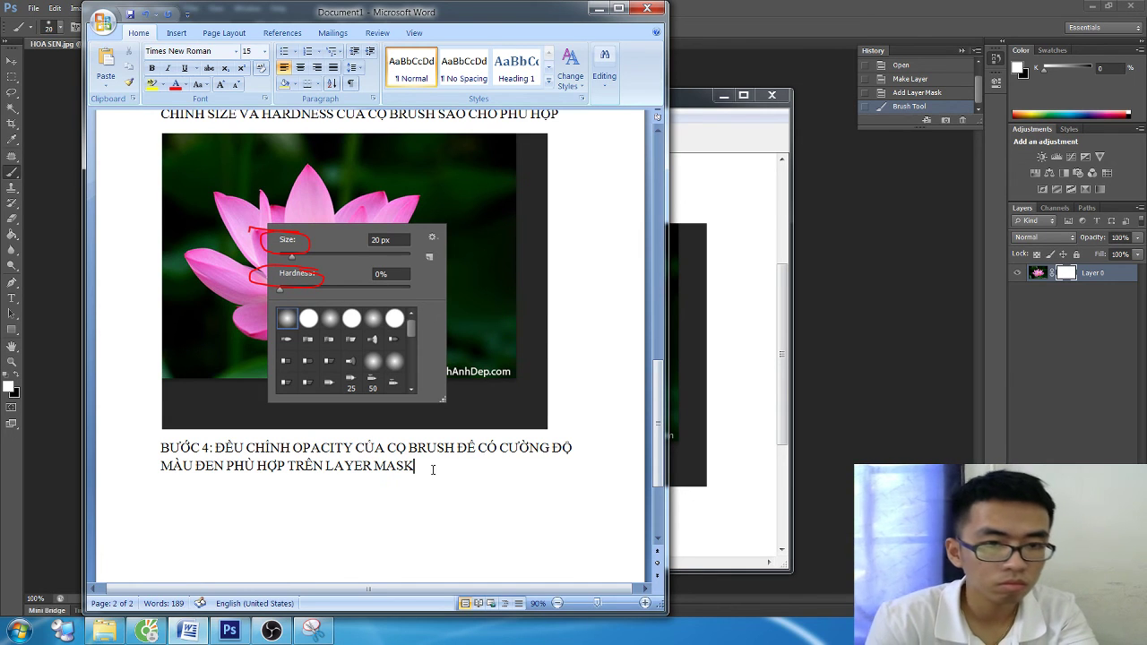
scroll(433, 469, down, 2)
scroll(439, 413, down, 1)
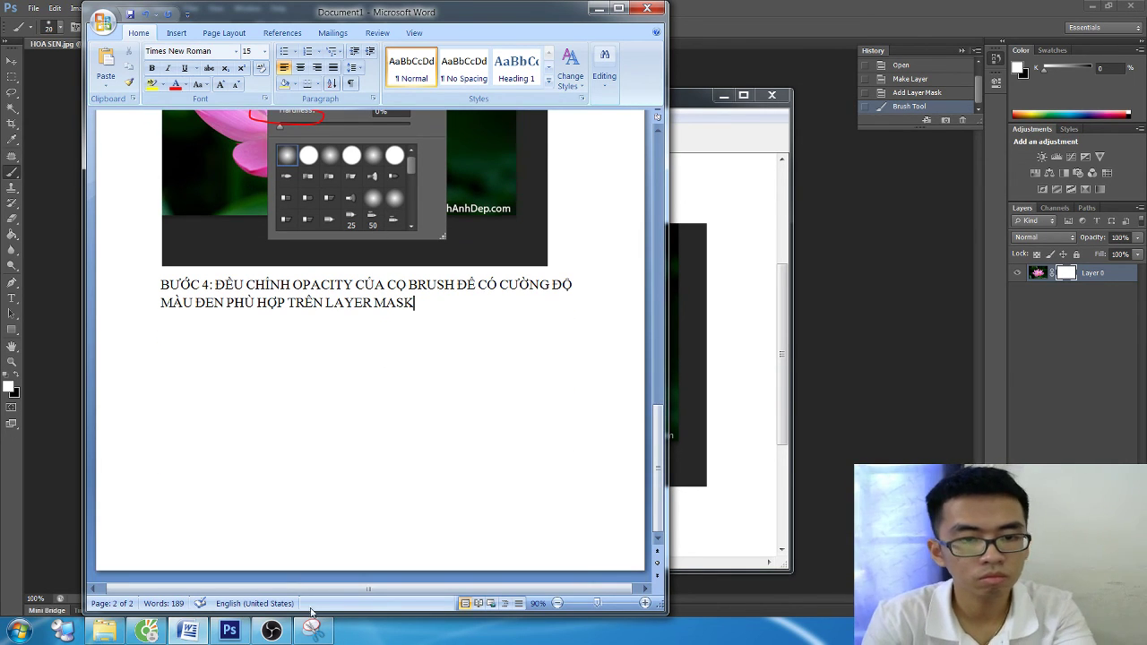
key(Return)
- Paste a snip of Opacity 100%, circled in red, under step 4, then begin the step 5 erase note
click(231, 625)
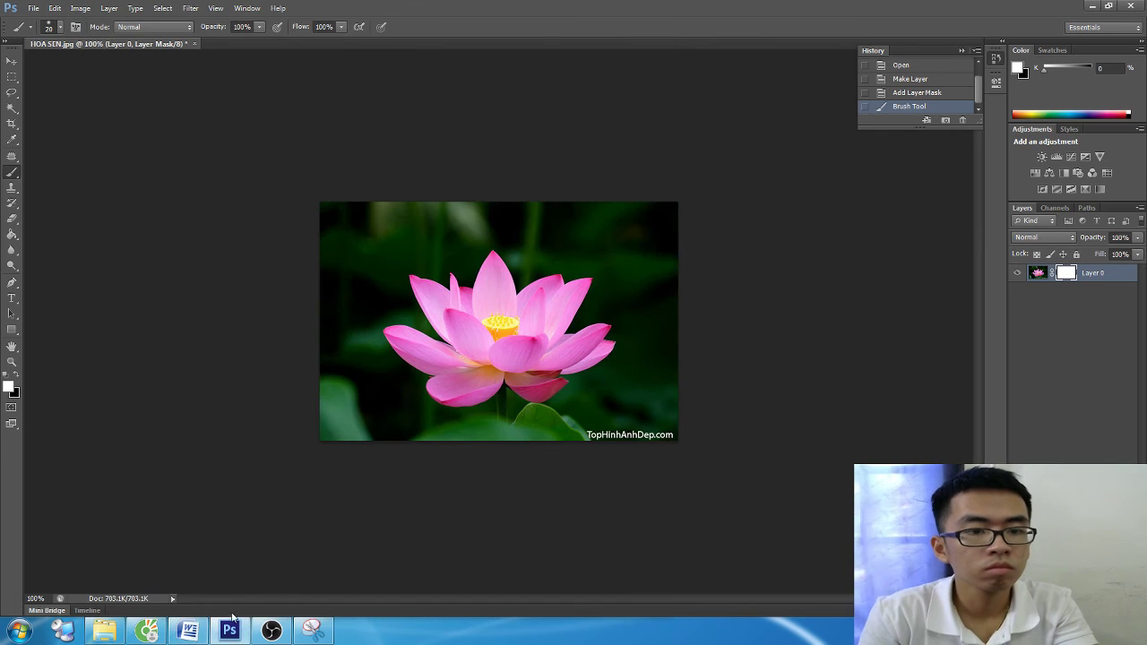
click(312, 631)
click(296, 133)
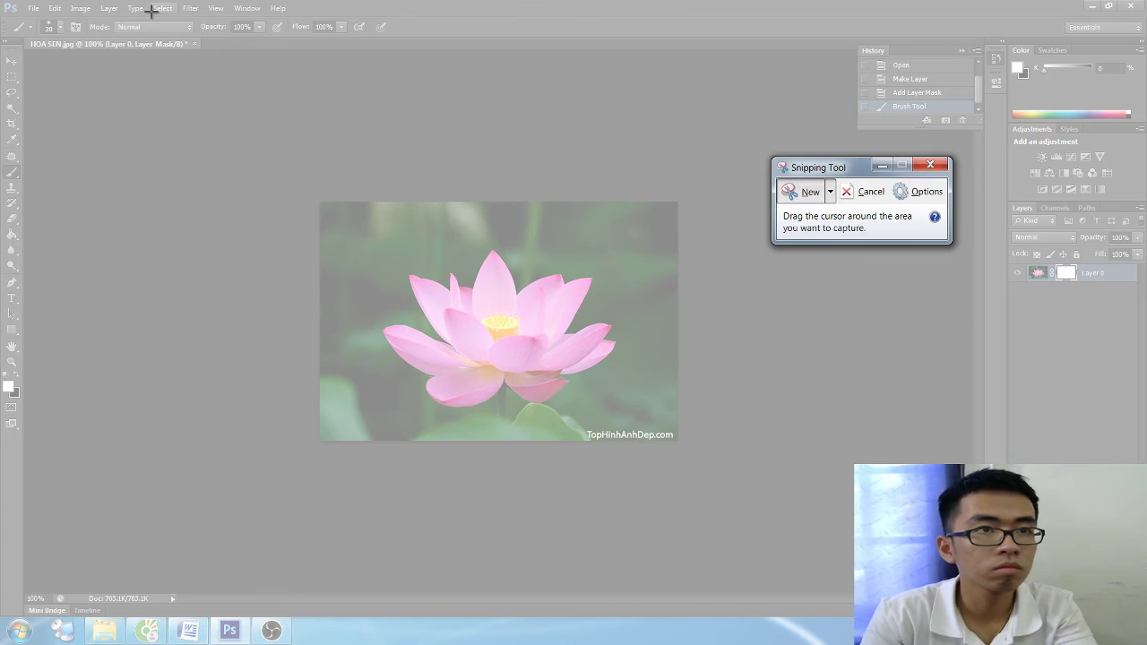
drag(151, 0, 407, 76)
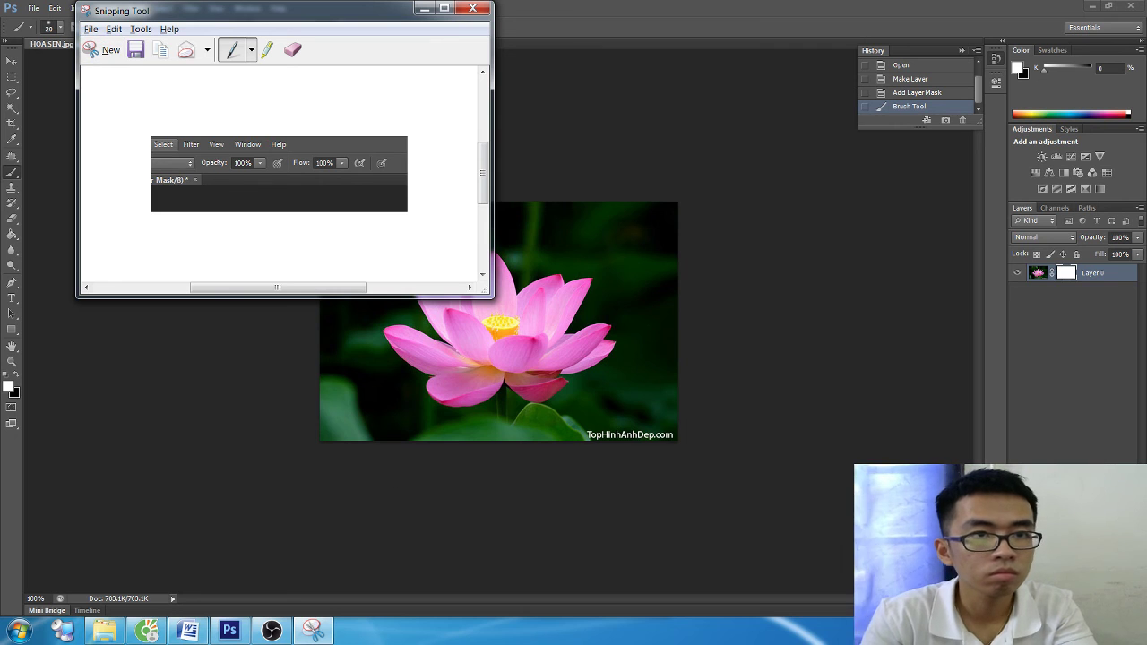
drag(222, 157, 276, 177)
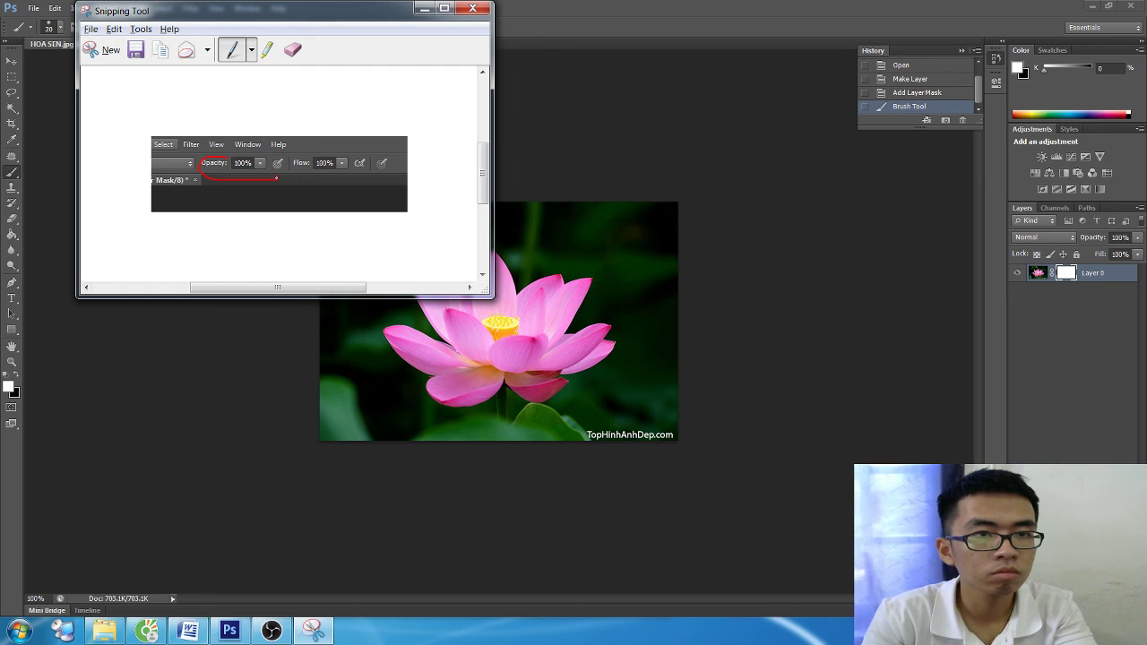
click(188, 631)
key(ctrl+v)
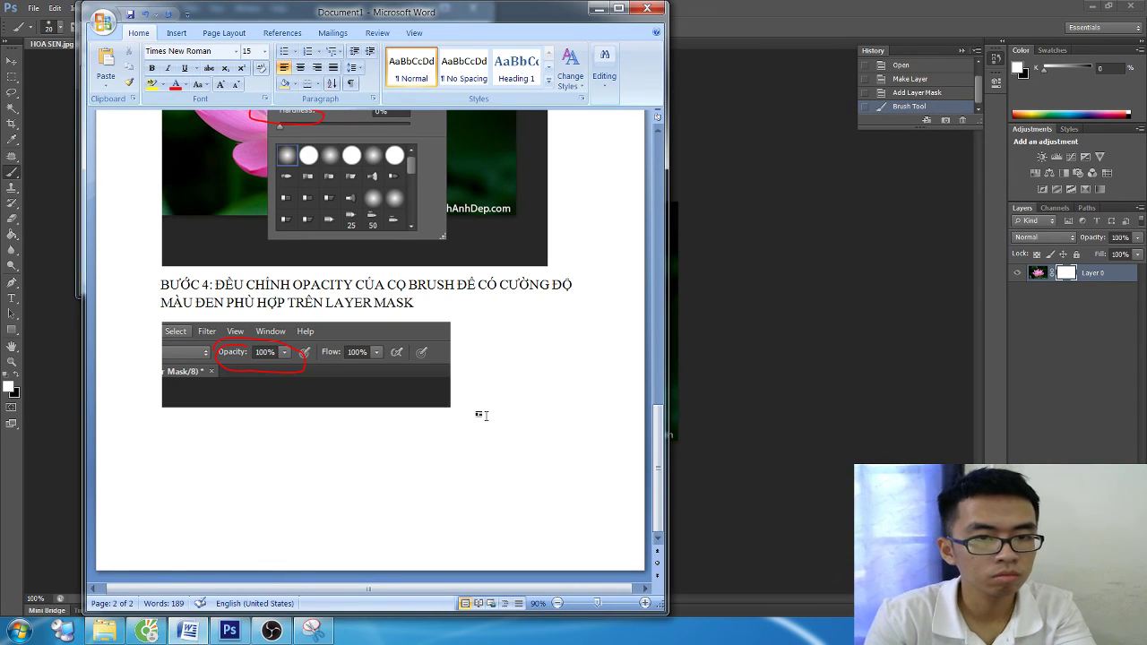
key(Return)
text(BU)
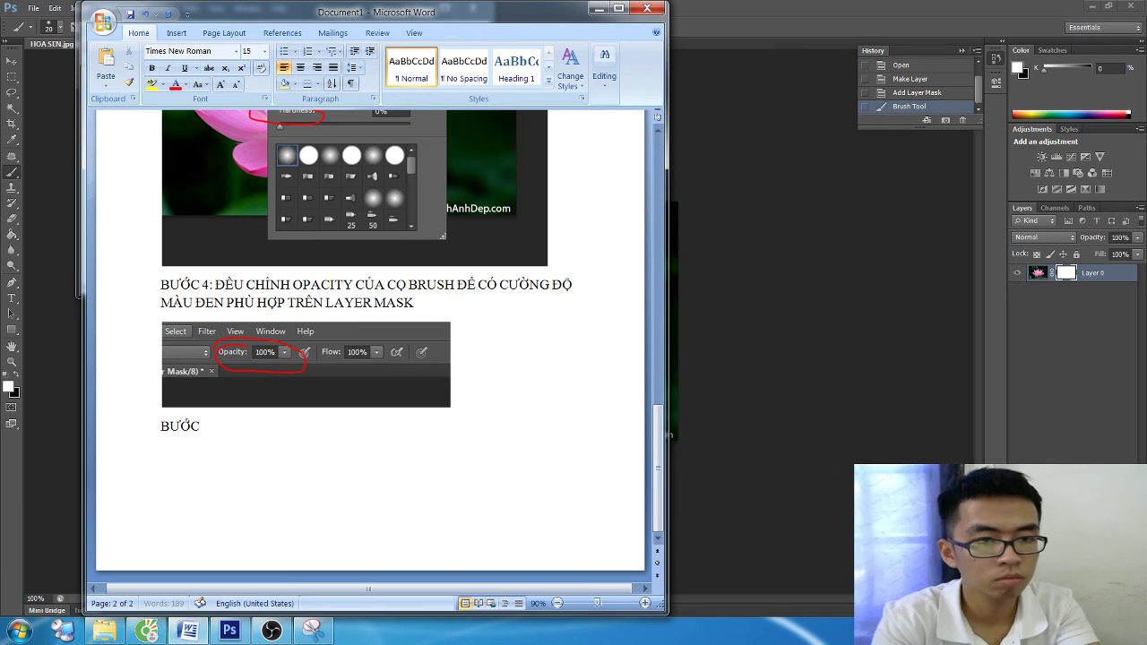
text( 5: TÔ NHẸ VÀO NHỮNG PHẦN)
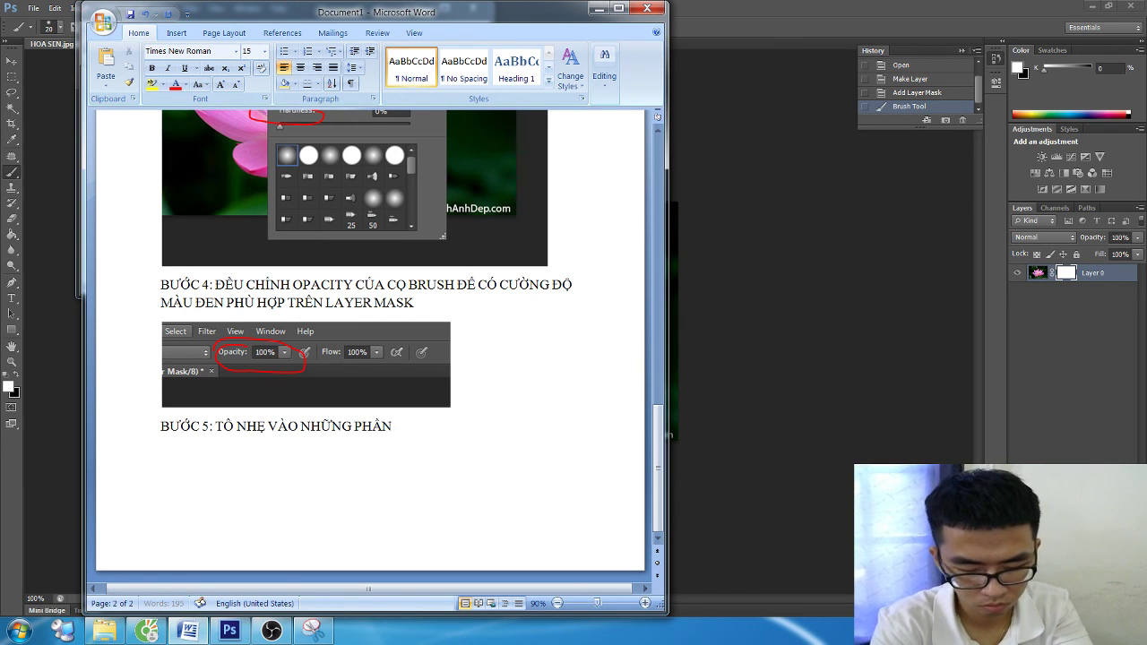
text( BẠN CẦN CHE )
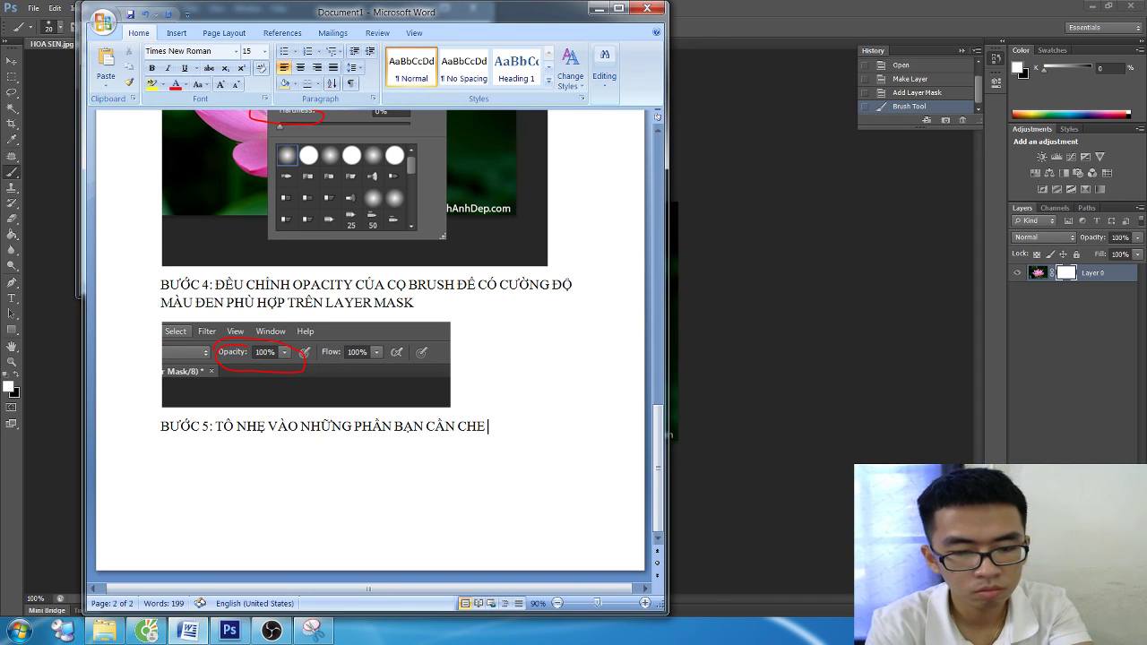
text(( XÓA -)
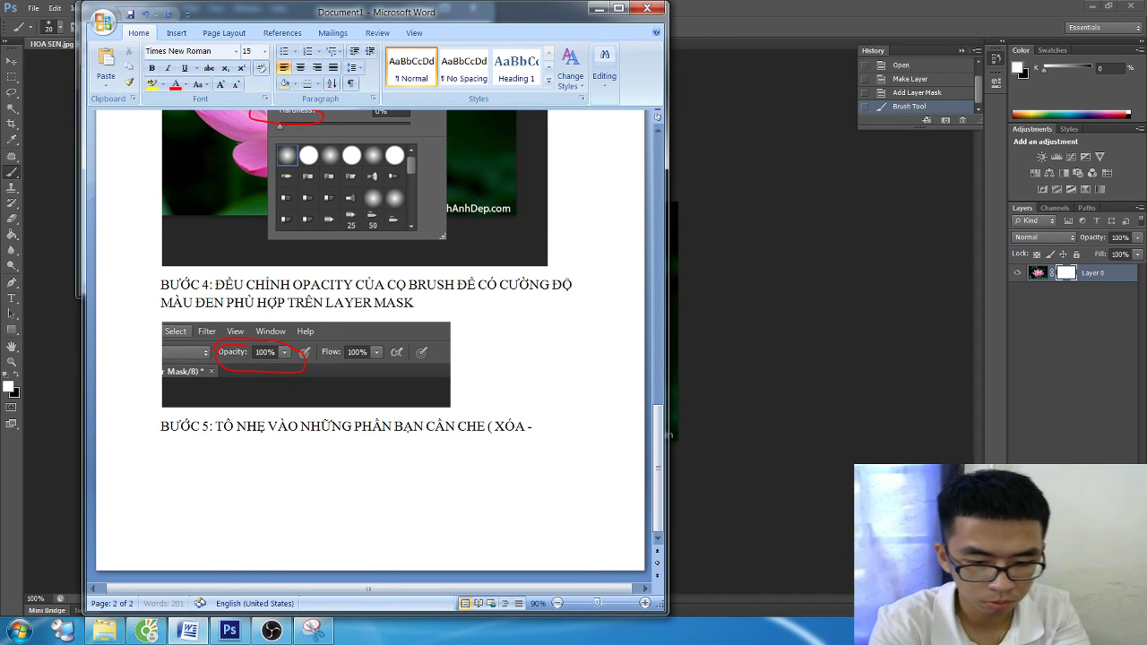
text(> LÚC NÀY ĐỐI)
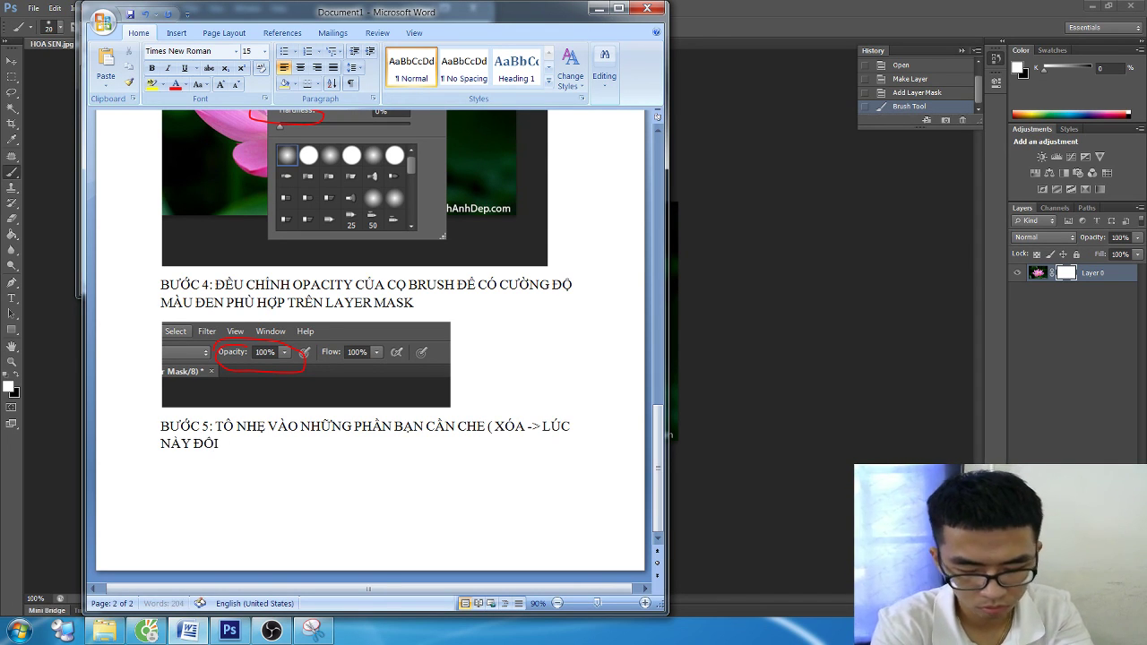
text( TƯỢNG TRÊN LAYER)
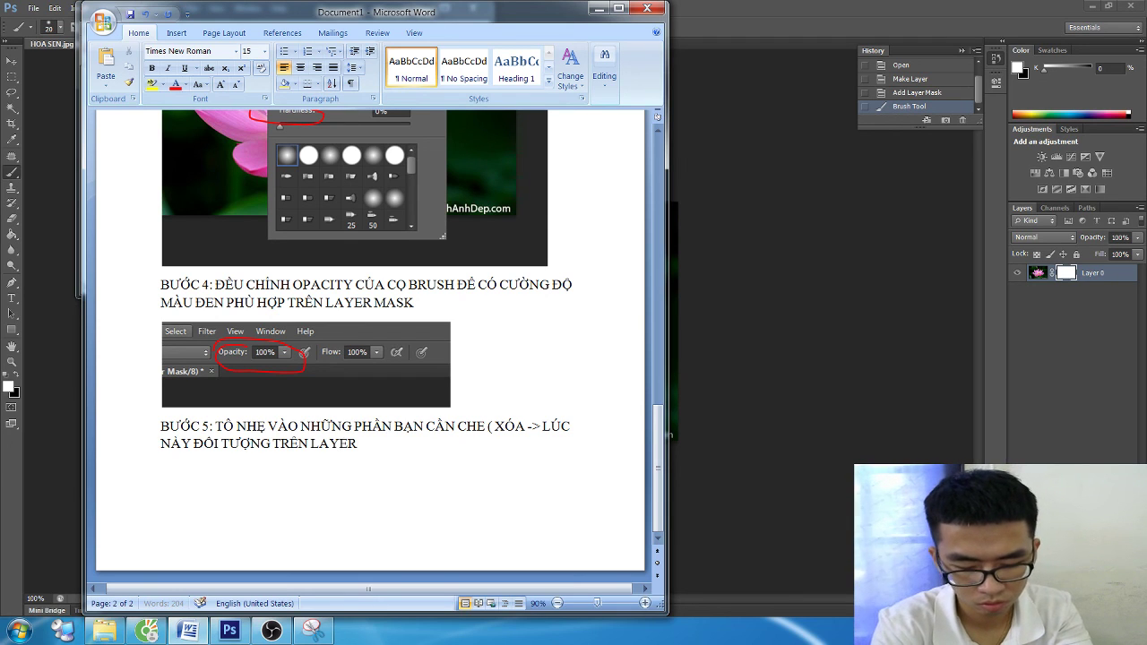
text( BỊ X)
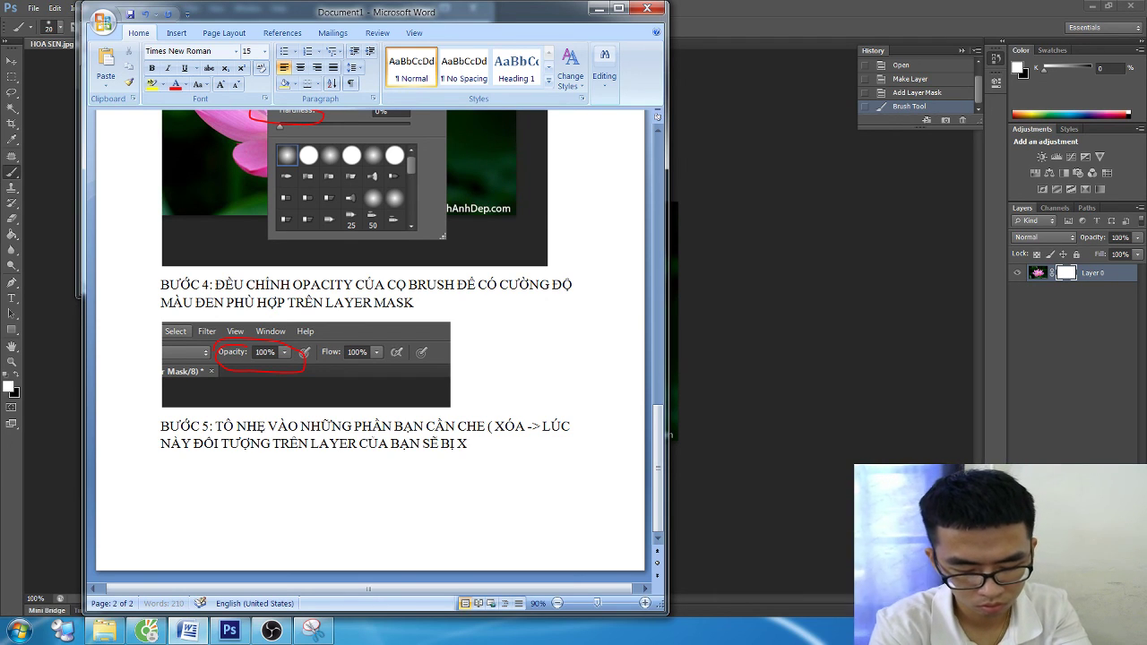
text(ÓA )
text(NH)
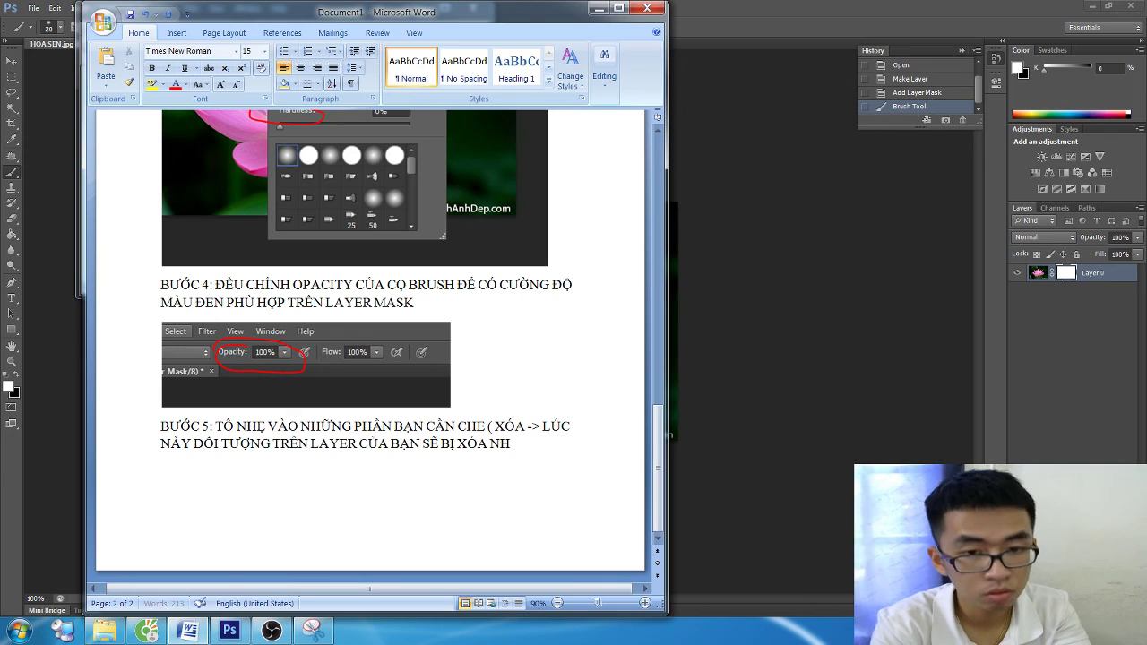
text(ỮNG P)
text(HẦN NÀO MÀ)
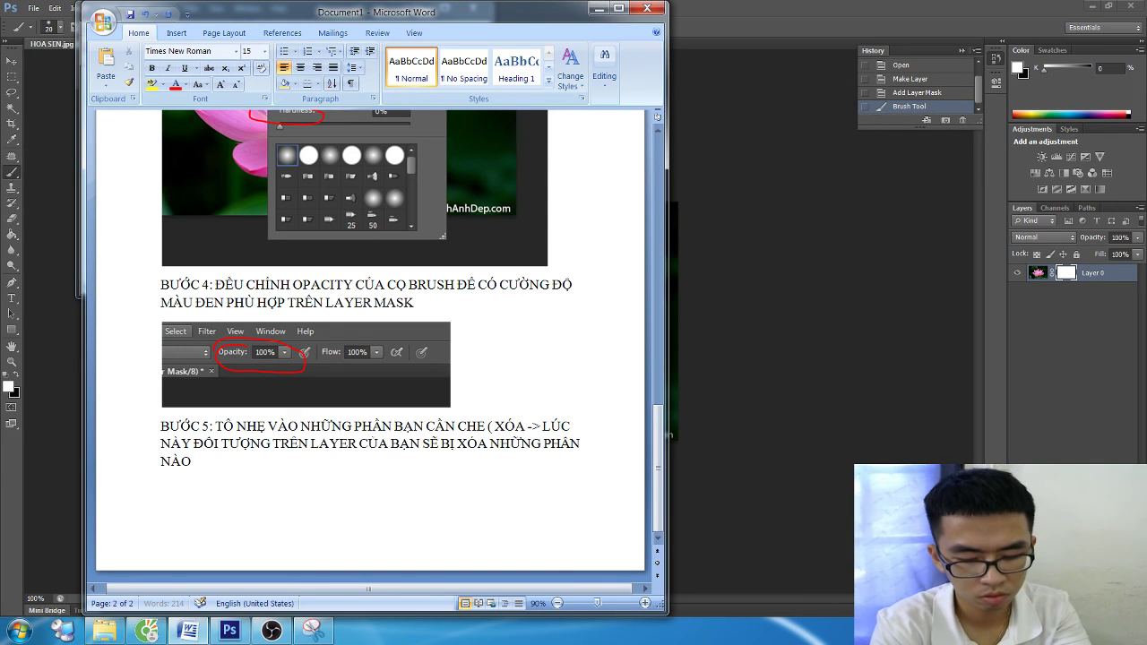